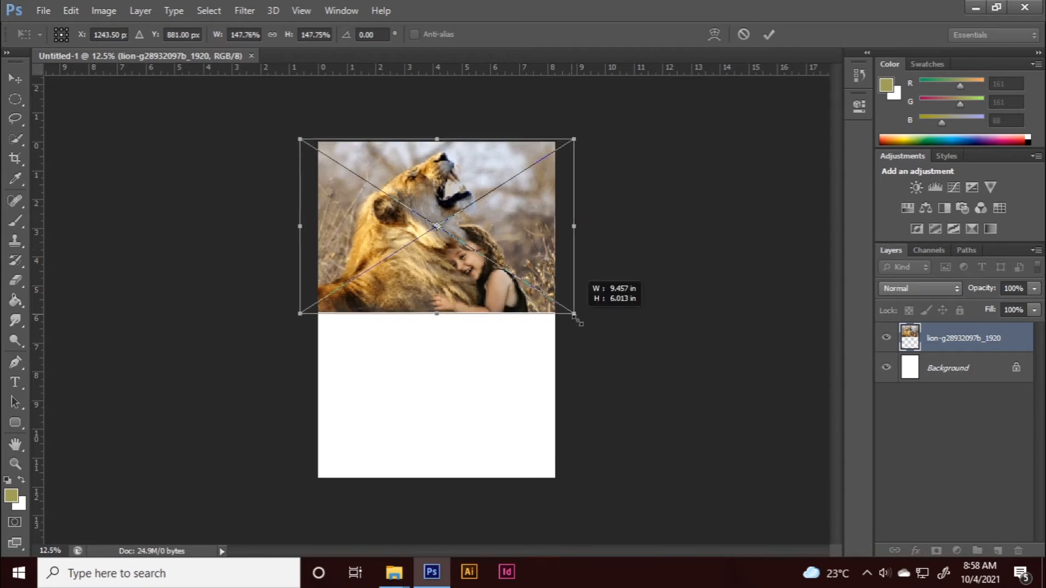
Step: Scale the placed lion photo to about 156% across the top of the page and add a new layer above it
drag(562, 174, 562, 182)
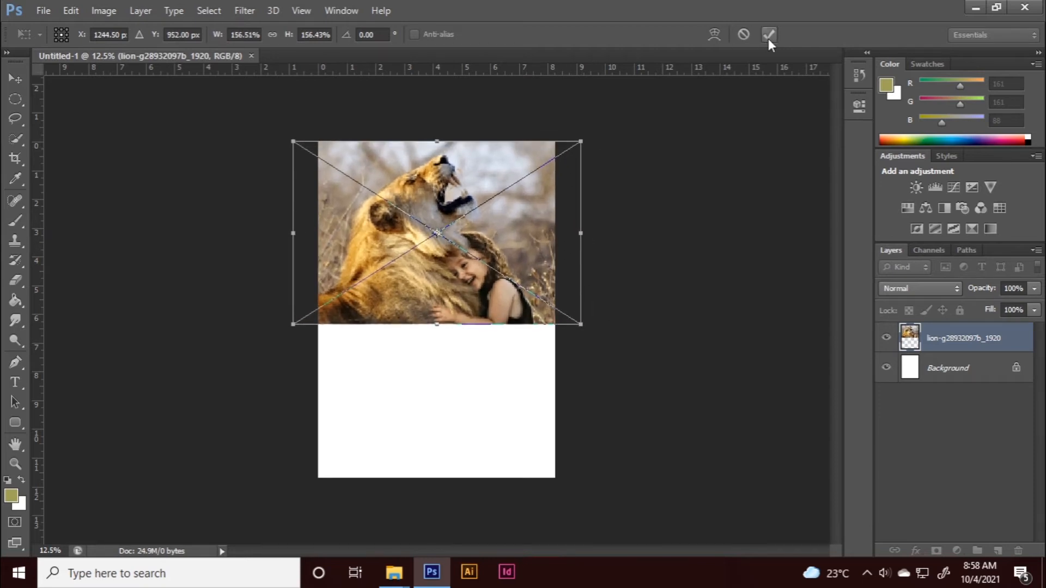
click(768, 36)
click(997, 551)
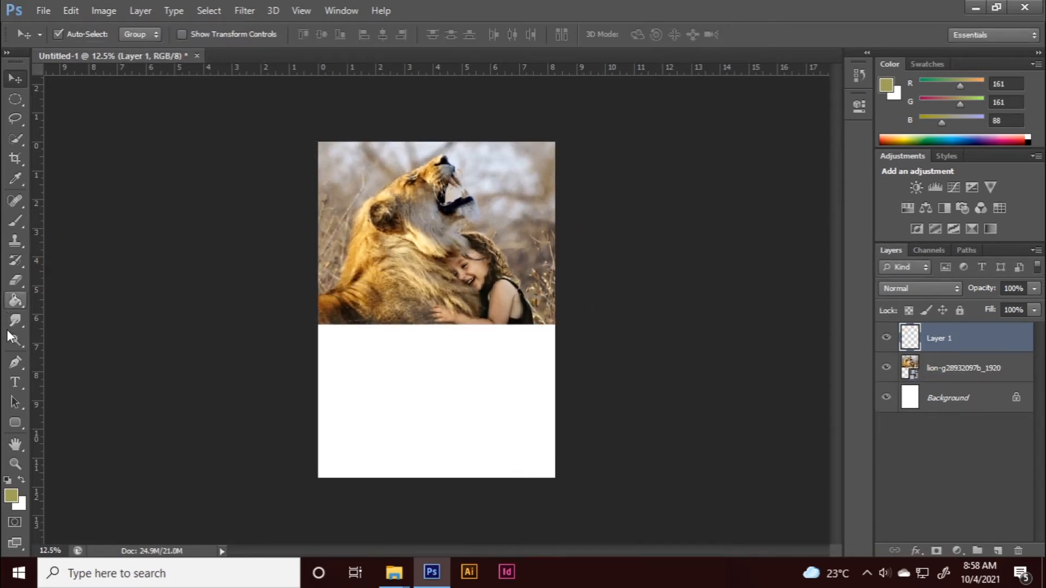
Step: Enclose the upper photo in a Pen path with a curved lower edge sloping down to the right, and convert it to a selection with 0-pixel feather
click(15, 362)
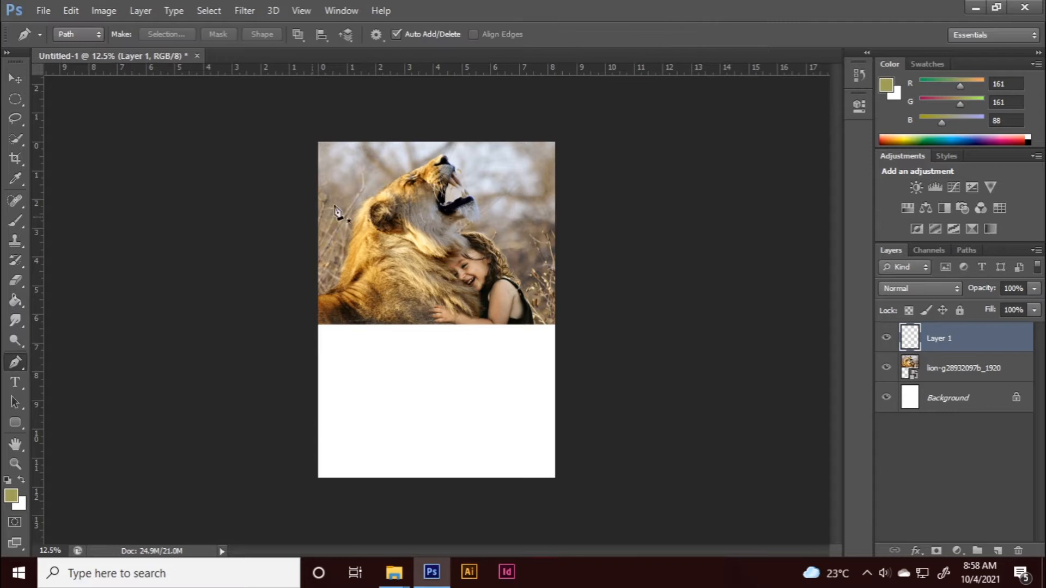
click(310, 227)
drag(605, 327, 805, 328)
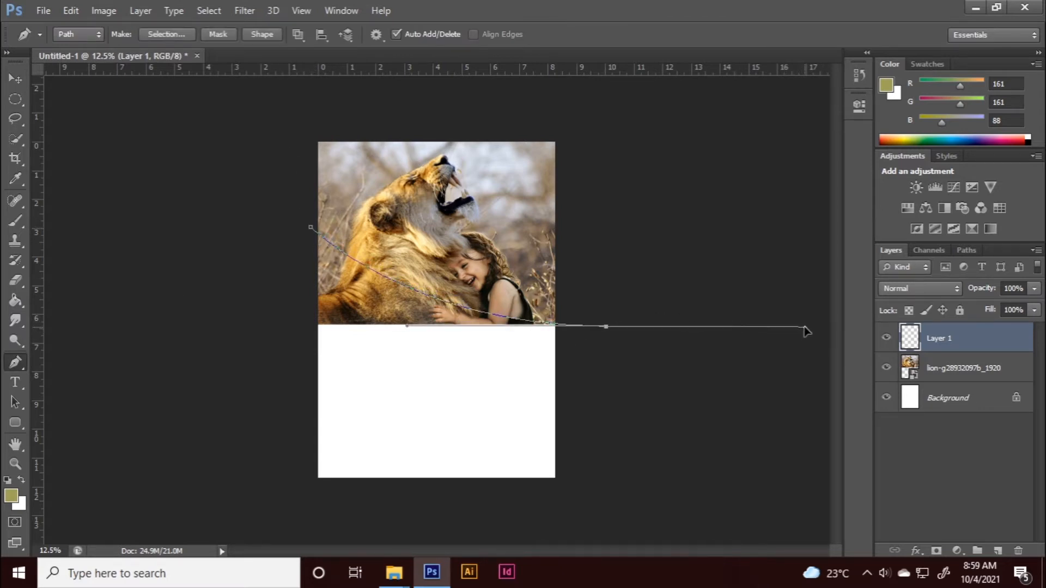
click(606, 327)
click(608, 110)
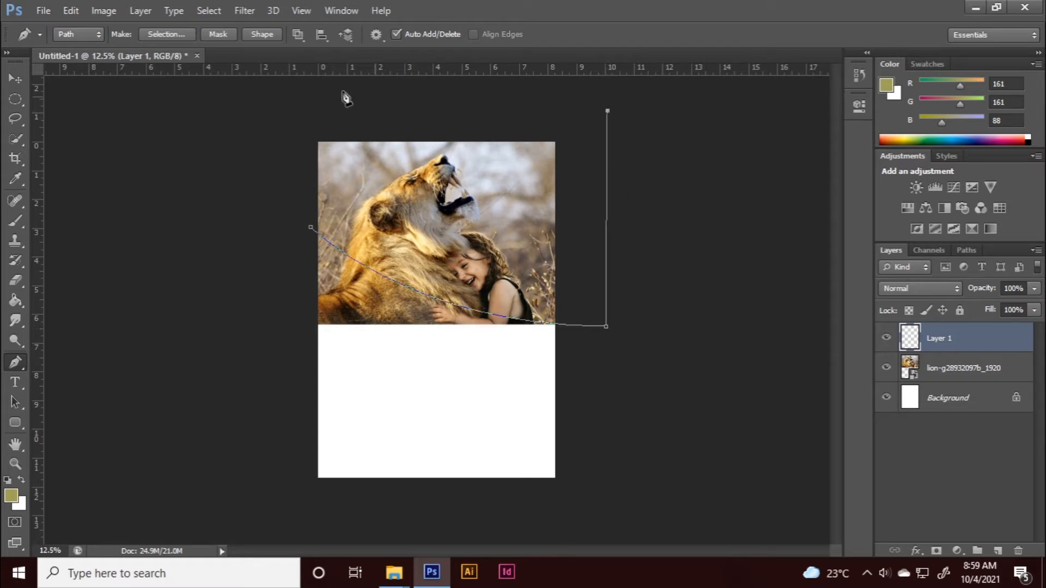
click(273, 116)
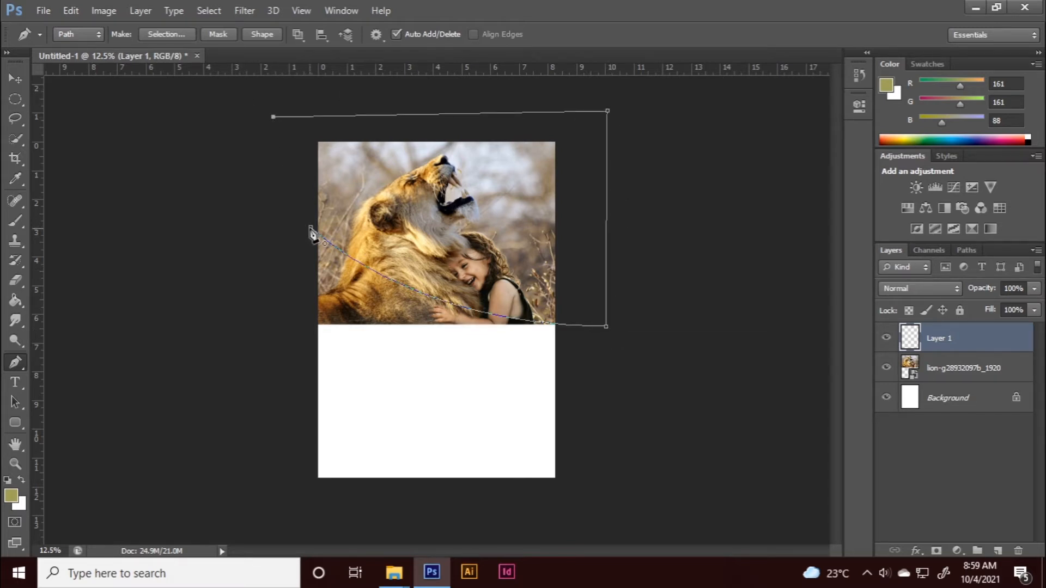
click(311, 228)
click(169, 33)
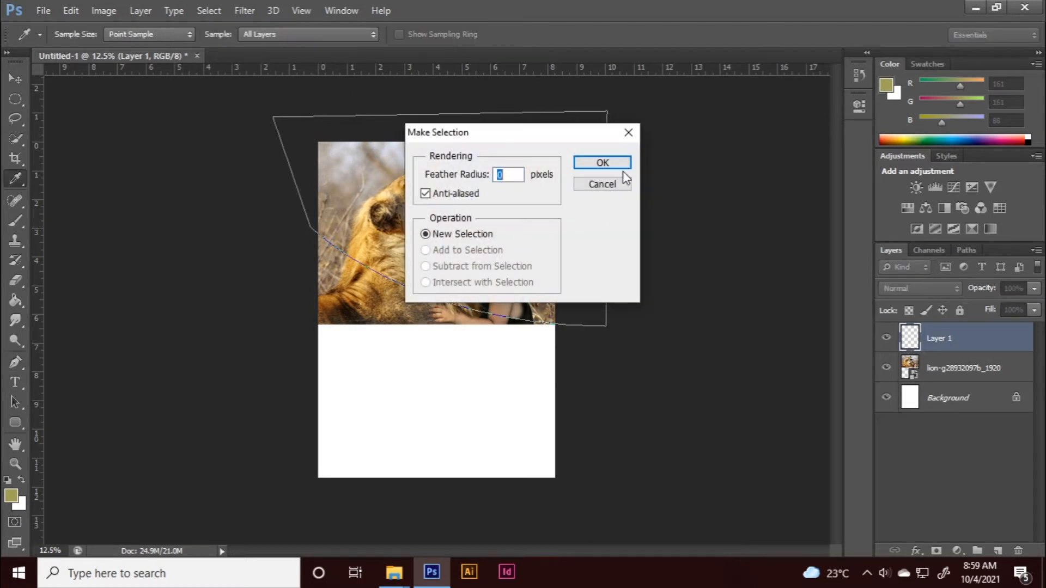
click(603, 162)
Step: Rasterize the lion photo layer and delete the area below the curve using the inverted selection, leaving nothing selected
click(957, 383)
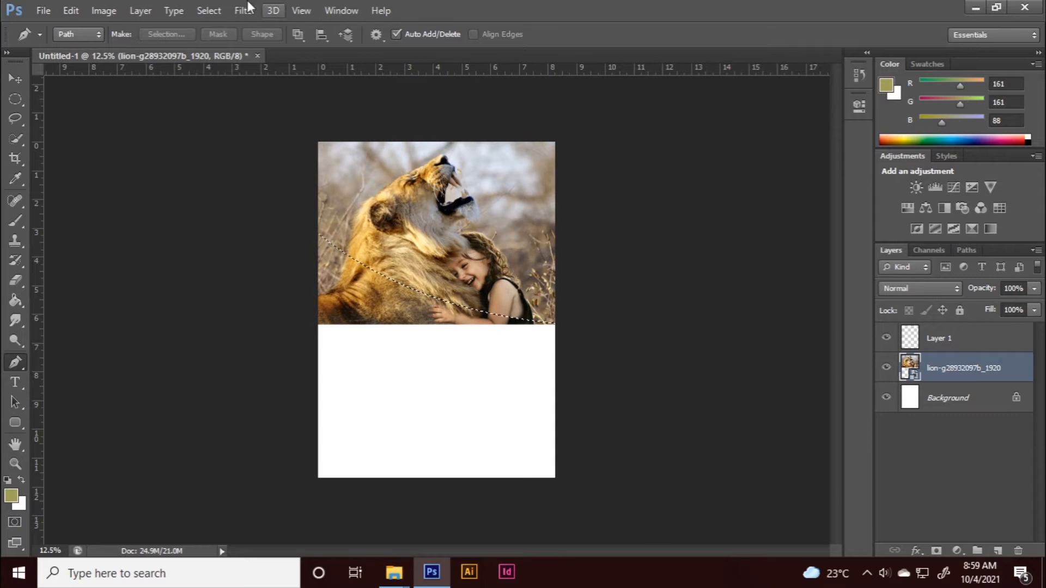
click(209, 10)
click(231, 75)
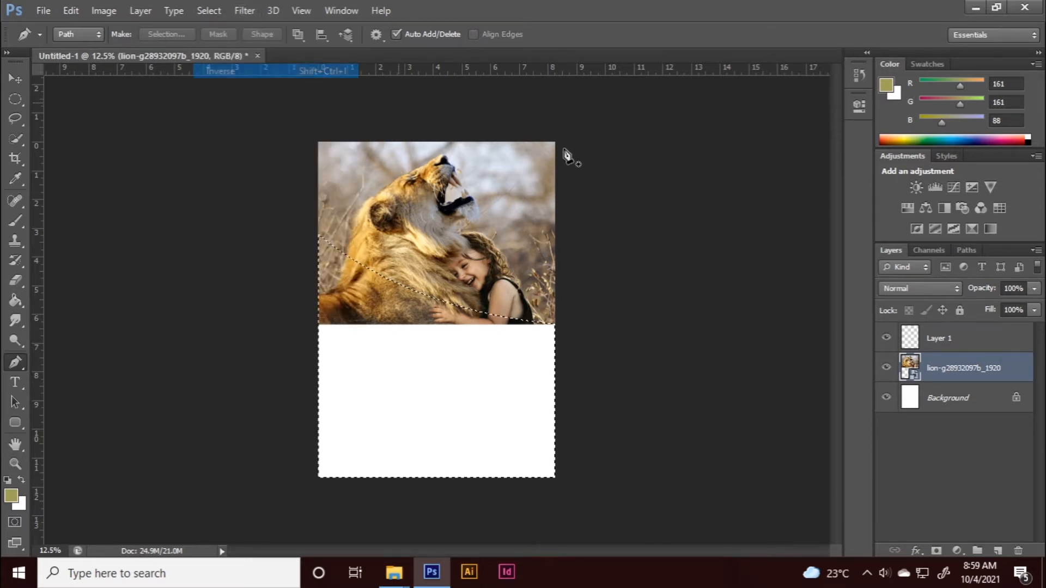
right_click(929, 366)
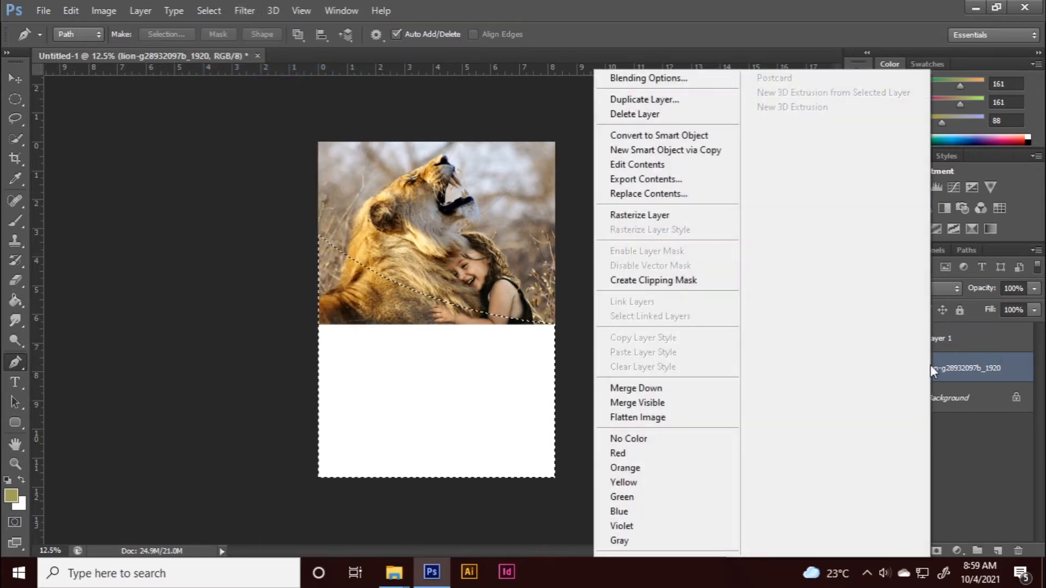
click(649, 215)
key(Delete)
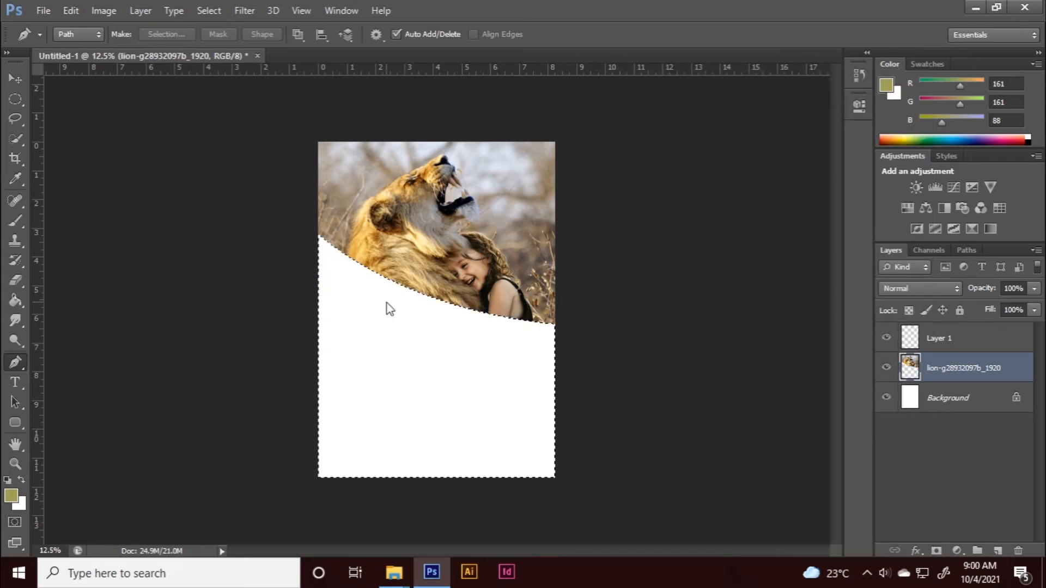
click(209, 10)
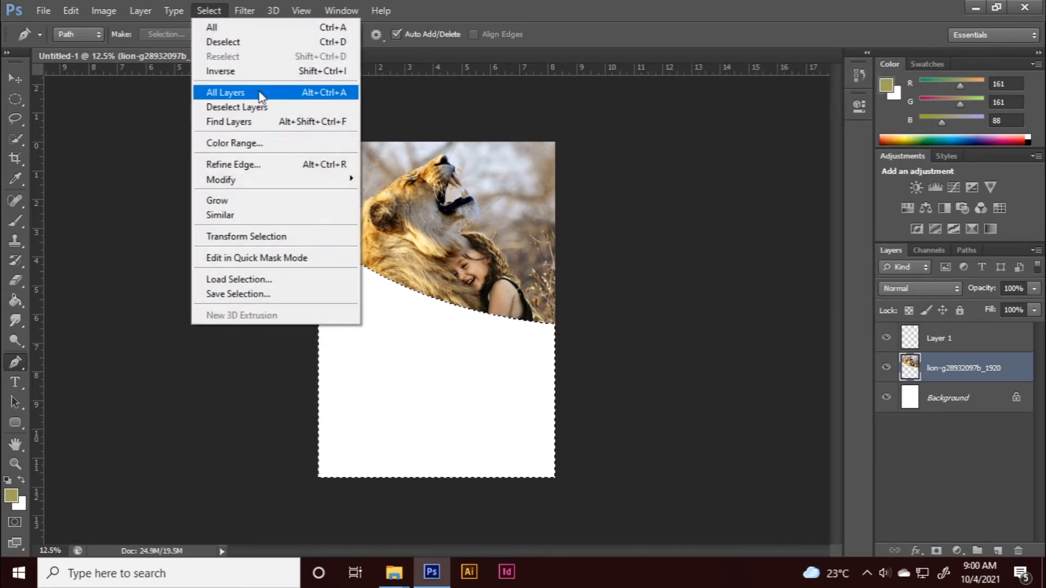
click(240, 42)
Step: On Layer 1, draw a thin curved band just below the photo's edge with the Pen tool and convert it to a selection
click(938, 338)
click(318, 239)
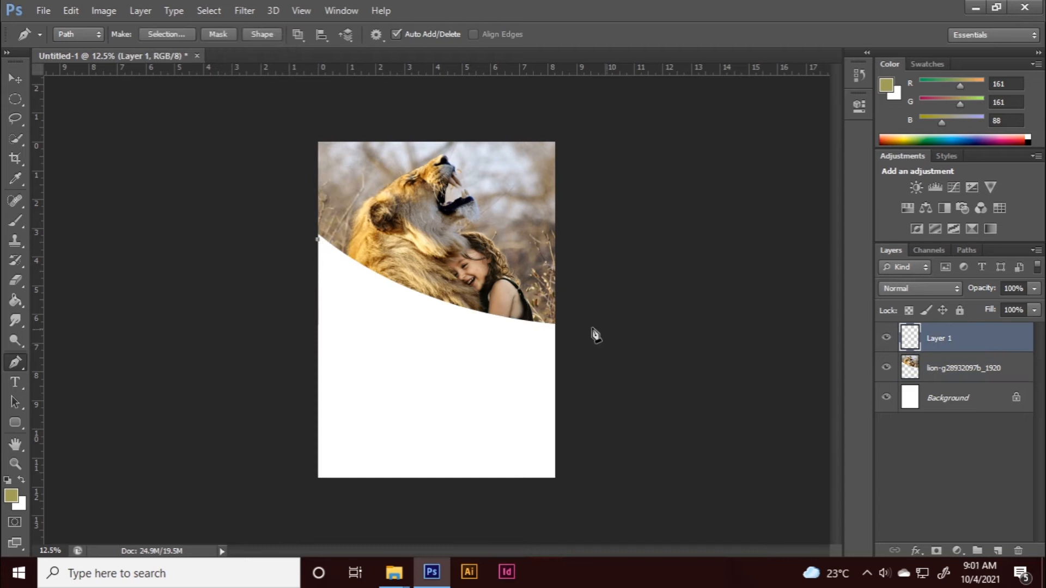
drag(554, 327, 708, 344)
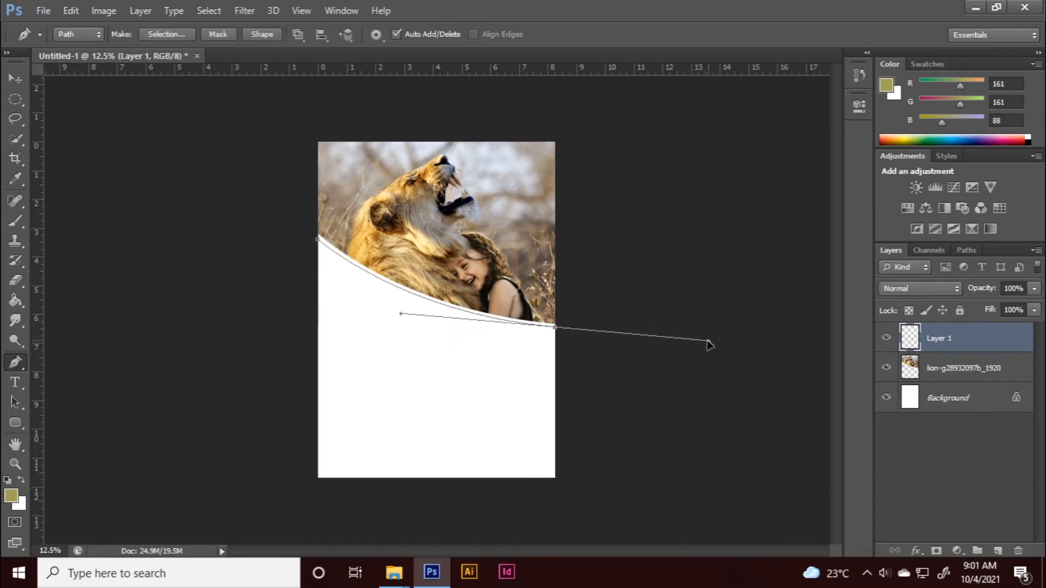
alt+click(555, 328)
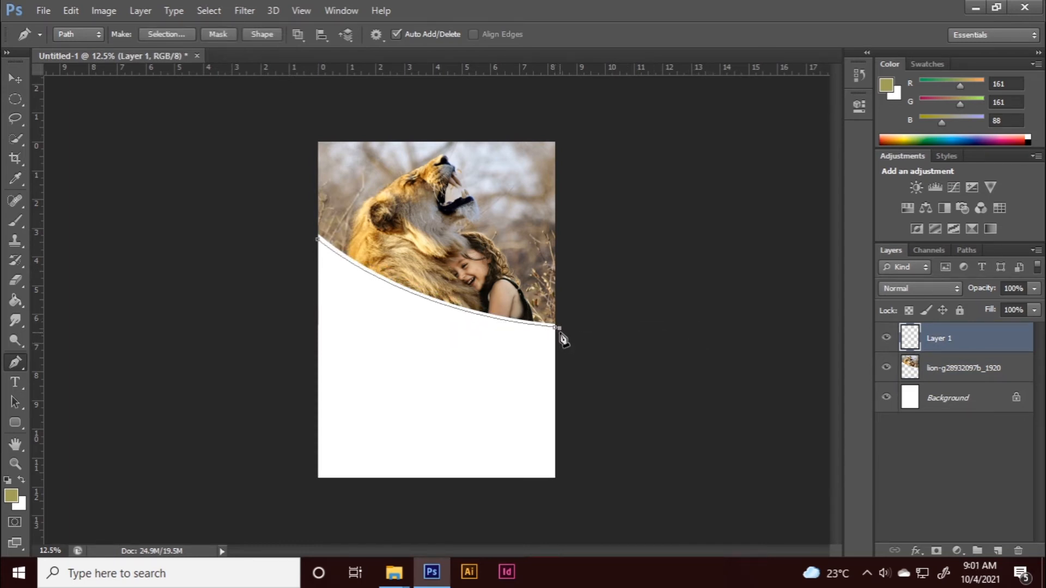
drag(318, 240, 247, 144)
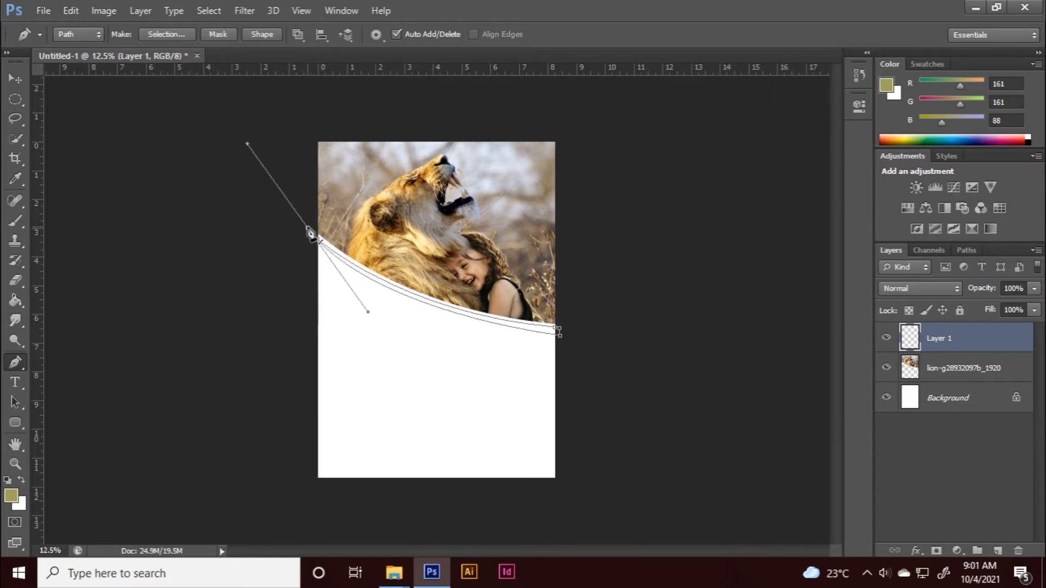
right_click(327, 249)
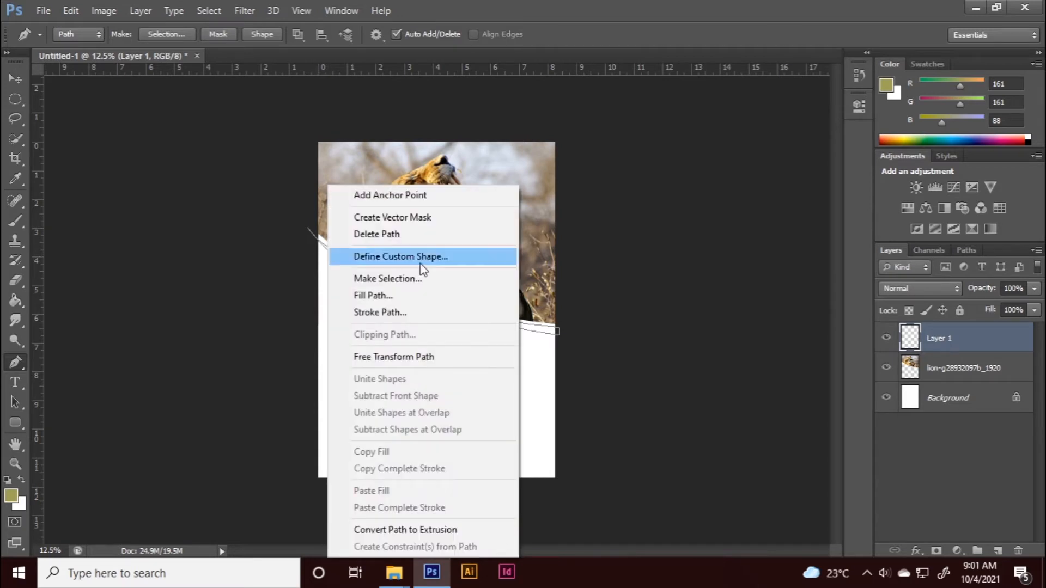
click(391, 279)
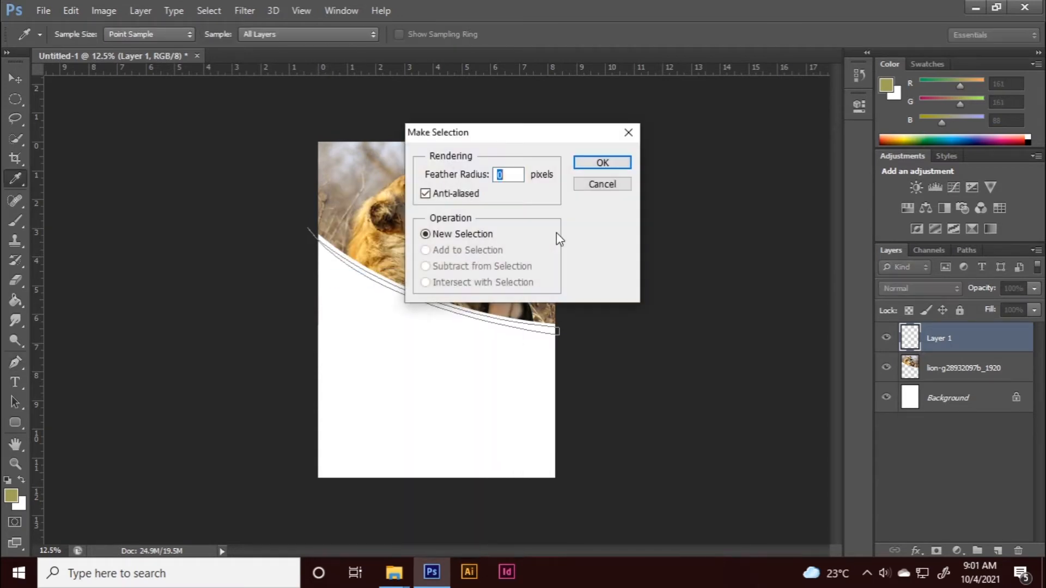
click(600, 165)
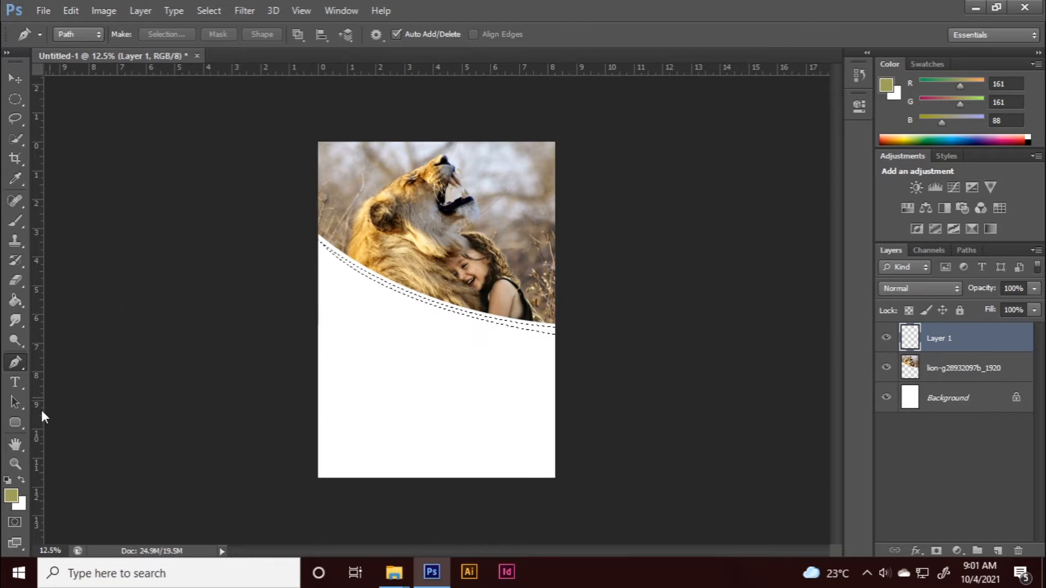
Step: Fill the curved band with grey-brown #877b6d sampled from the lion photo, and clear the selection
click(16, 299)
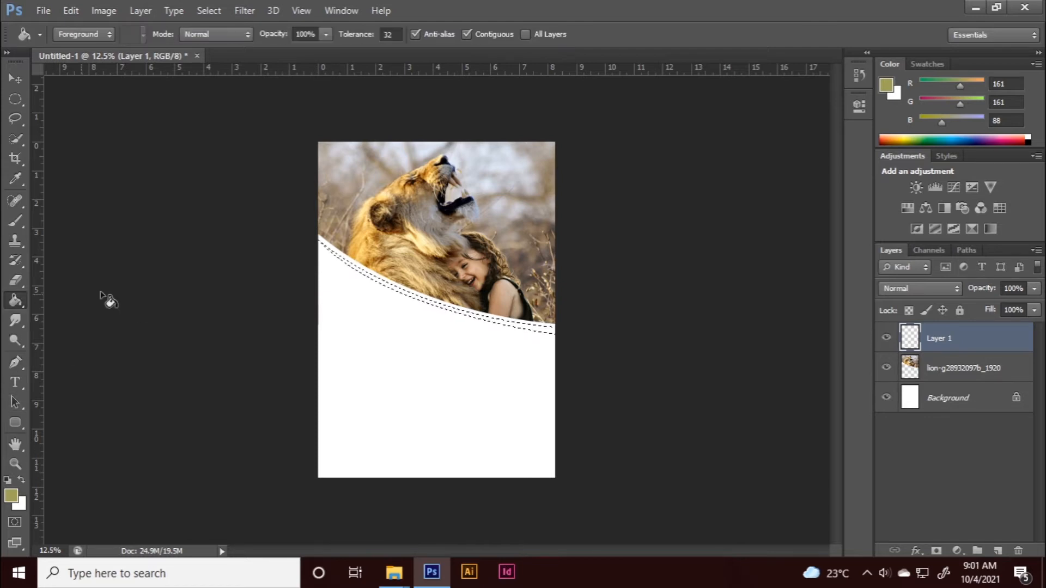
click(11, 495)
click(443, 303)
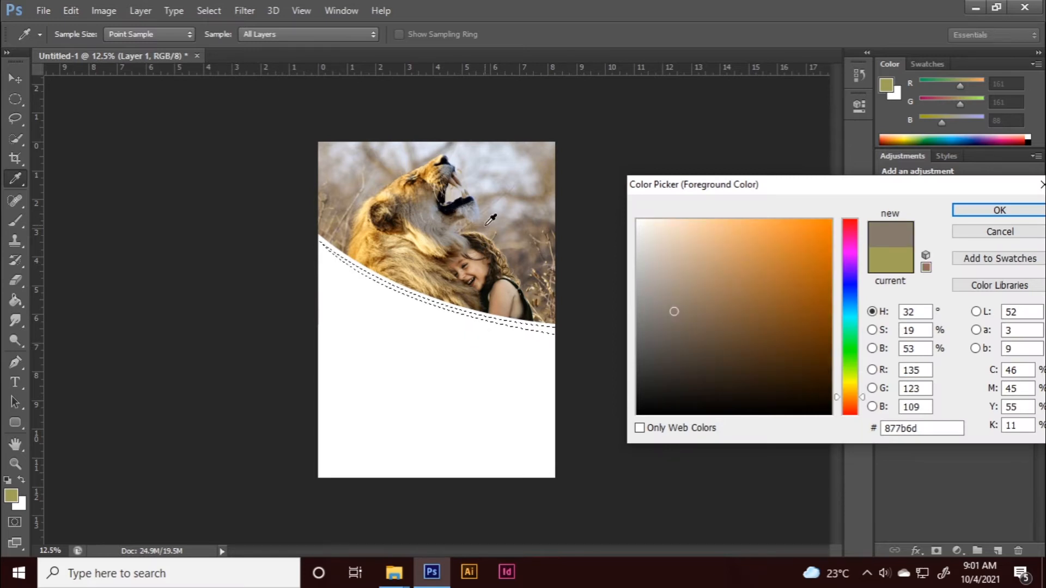
click(999, 210)
click(546, 332)
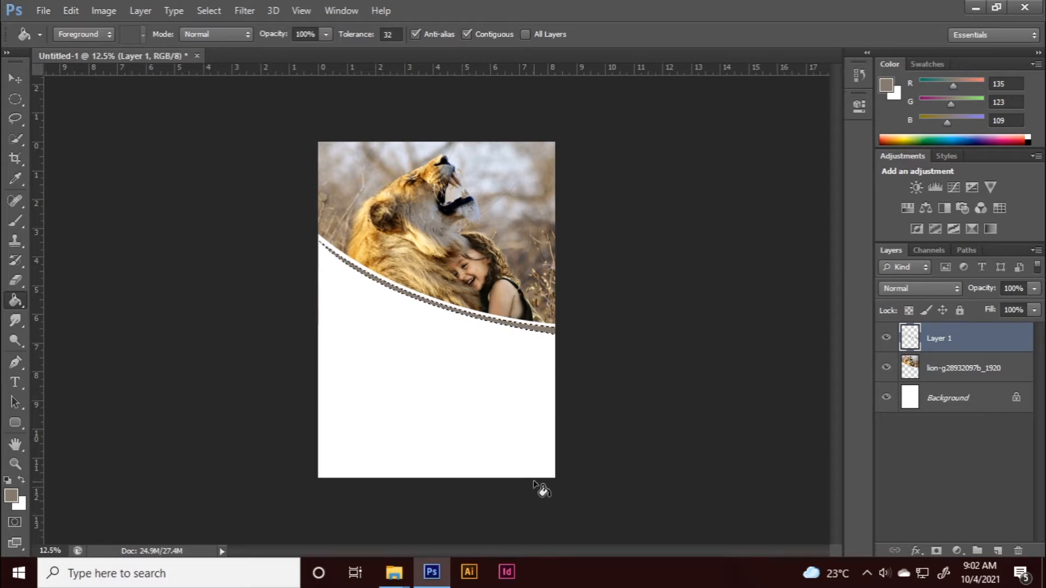
key(ctrl+d)
key(v)
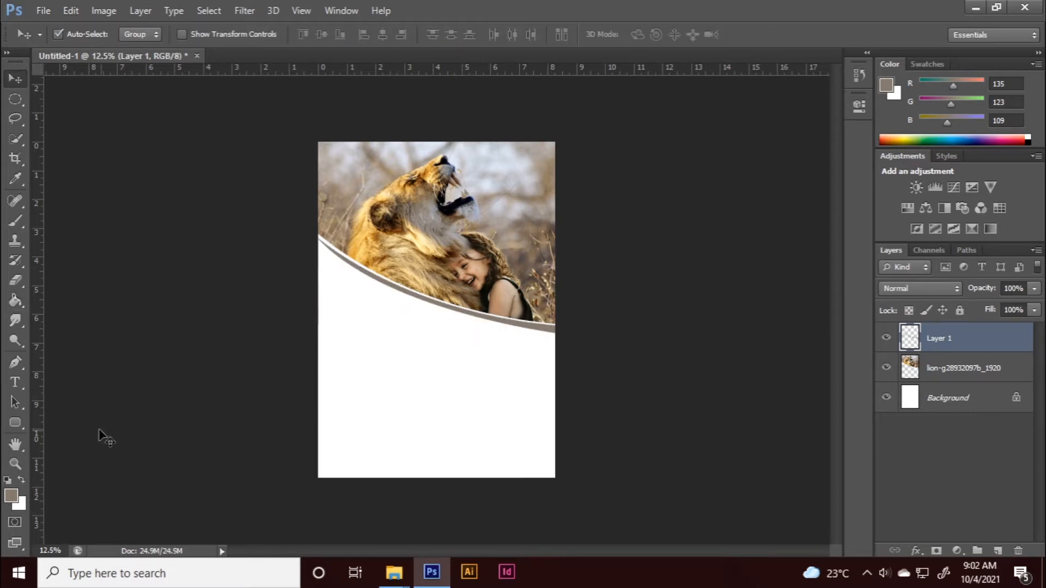
Step: Add the text "2021" in the white area below the curve and set its size to 72 pt
click(16, 381)
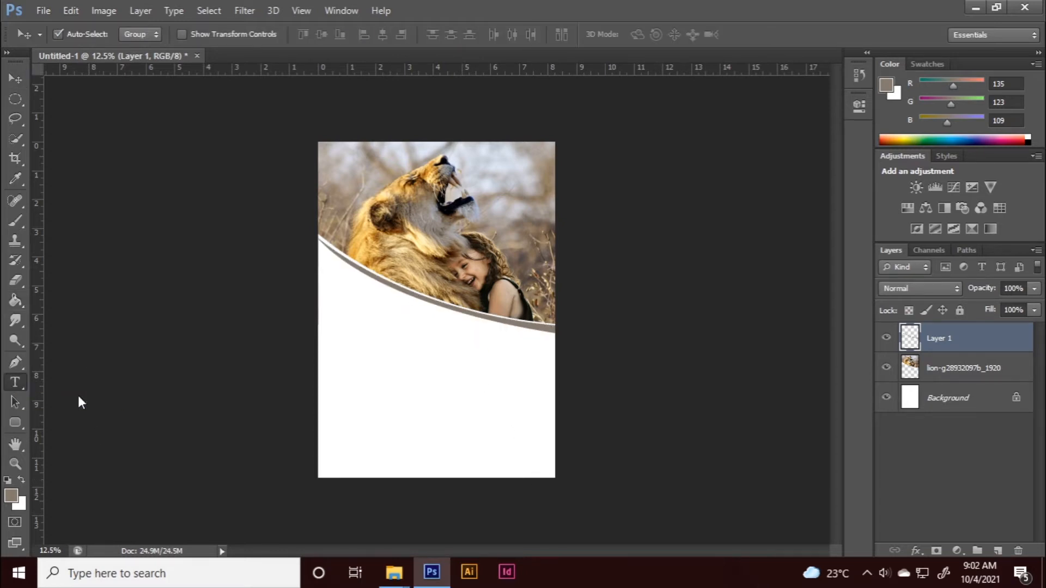
click(337, 315)
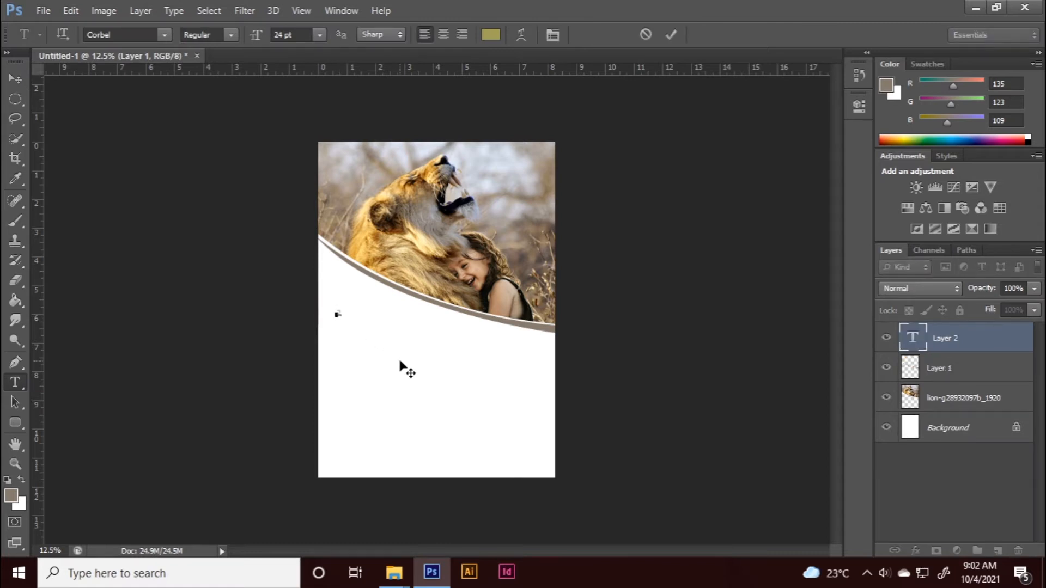
text(2021)
drag(356, 313, 338, 312)
click(322, 34)
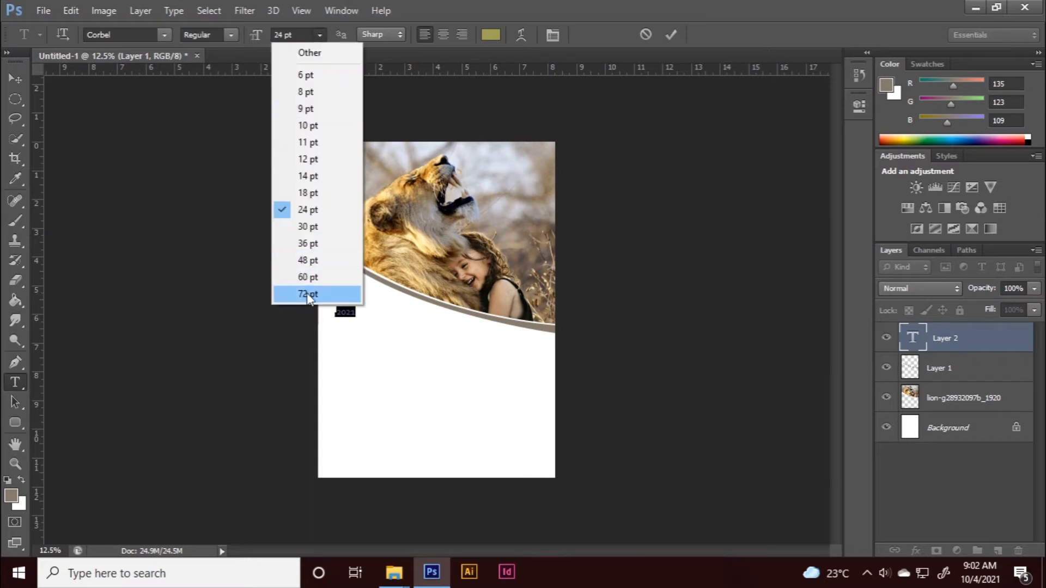
click(322, 296)
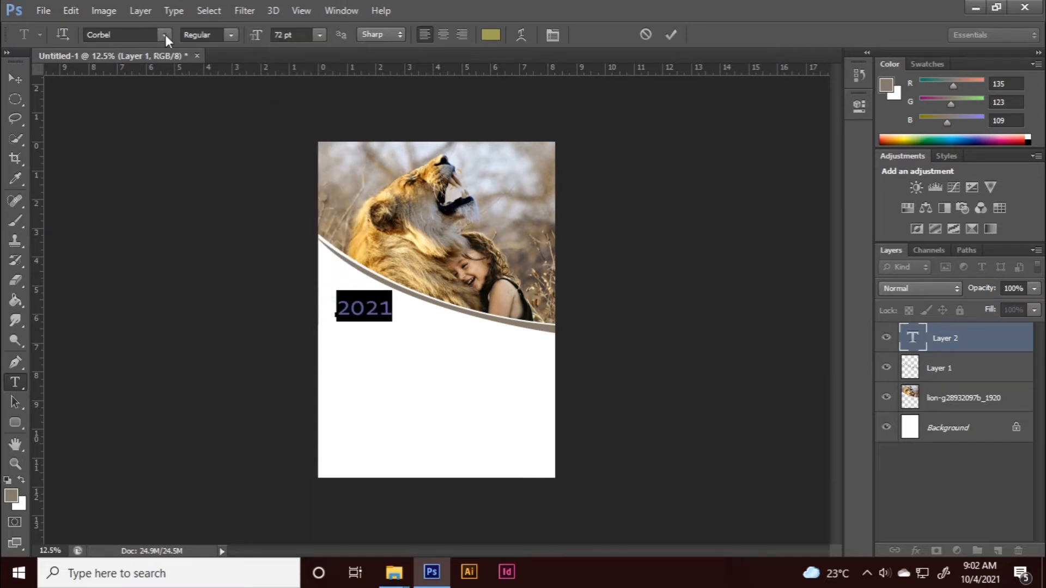
Step: Set the "2021" text to Myriad Pro Bold and commit the text edit
click(231, 34)
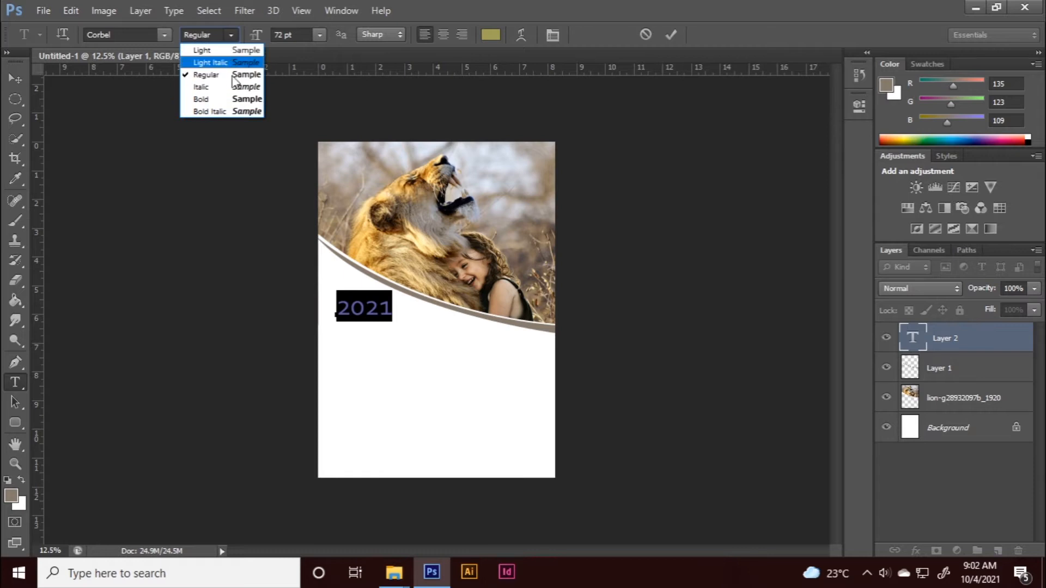
click(235, 100)
click(132, 35)
text(My)
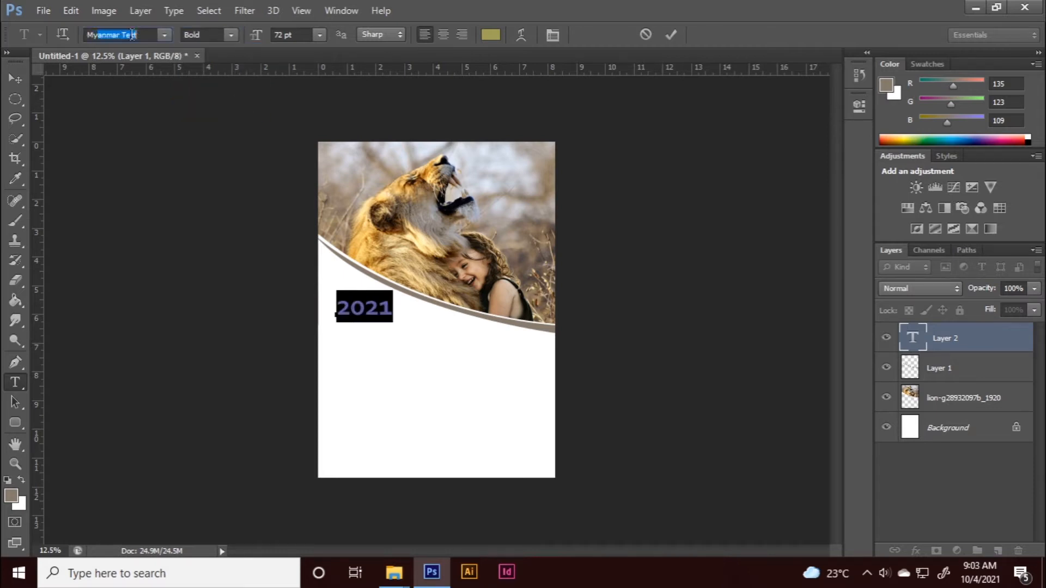
text(riad Pro)
key(Return)
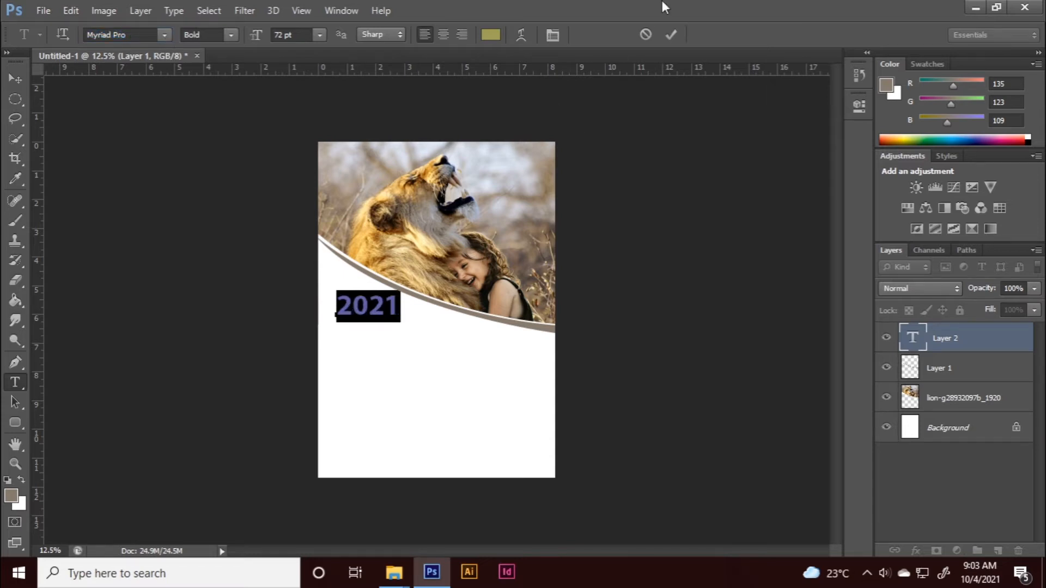
click(670, 34)
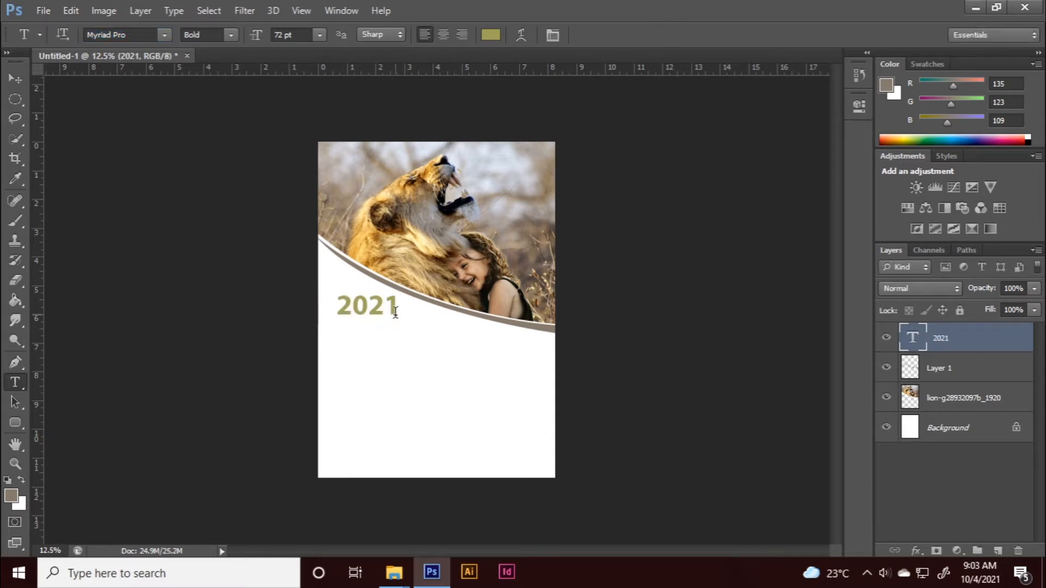
Step: Recolor the "2021" text dark brown #412811, sampled from the lion photo
drag(395, 312, 320, 304)
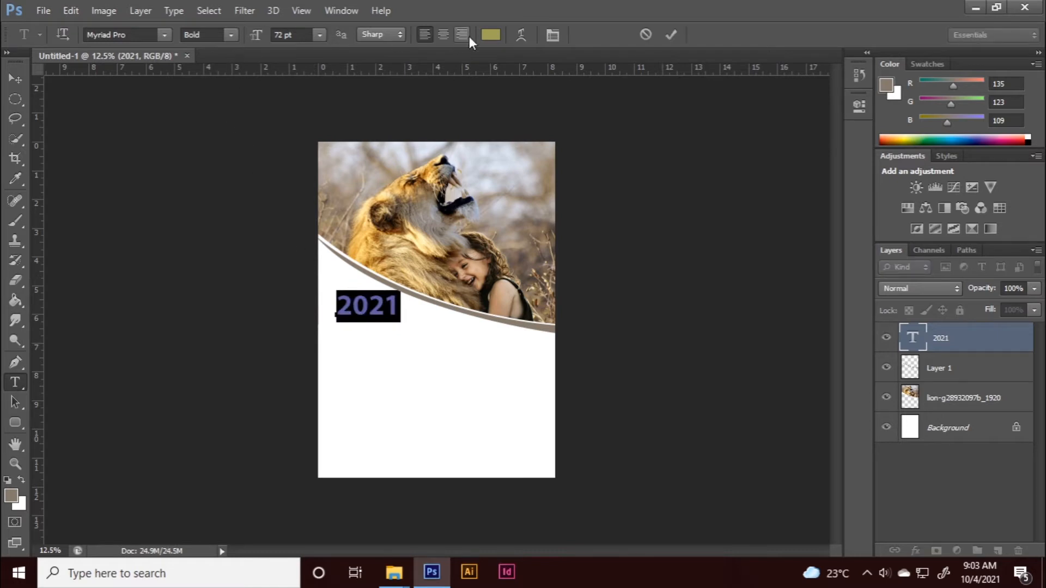
click(490, 36)
drag(398, 212, 402, 220)
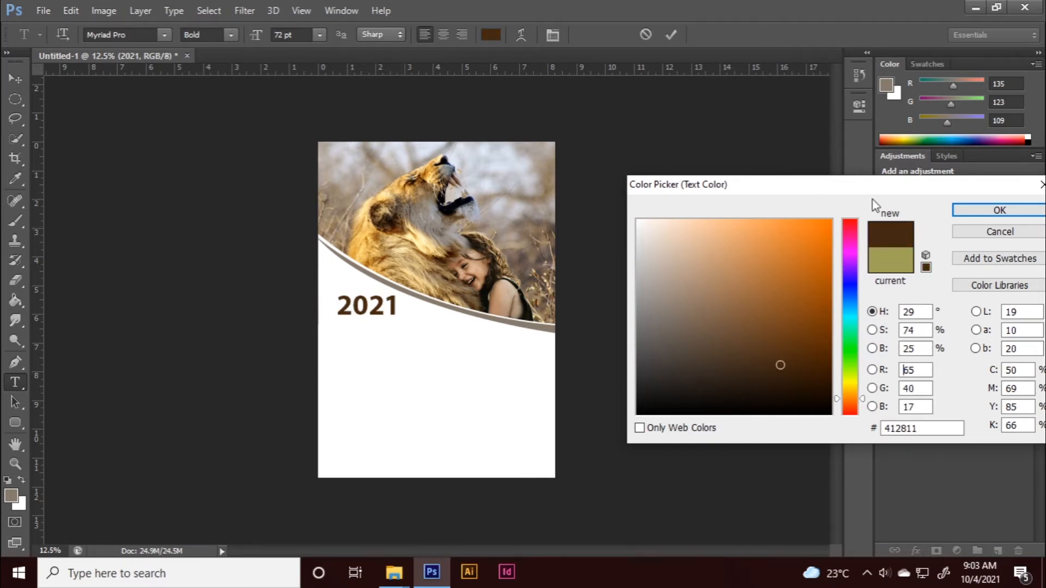
click(974, 211)
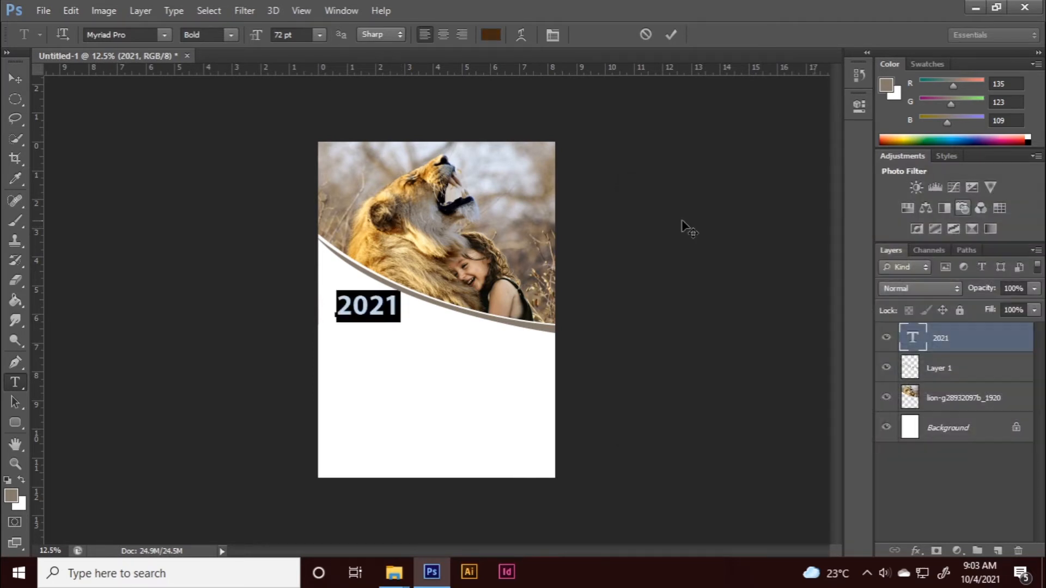
click(674, 37)
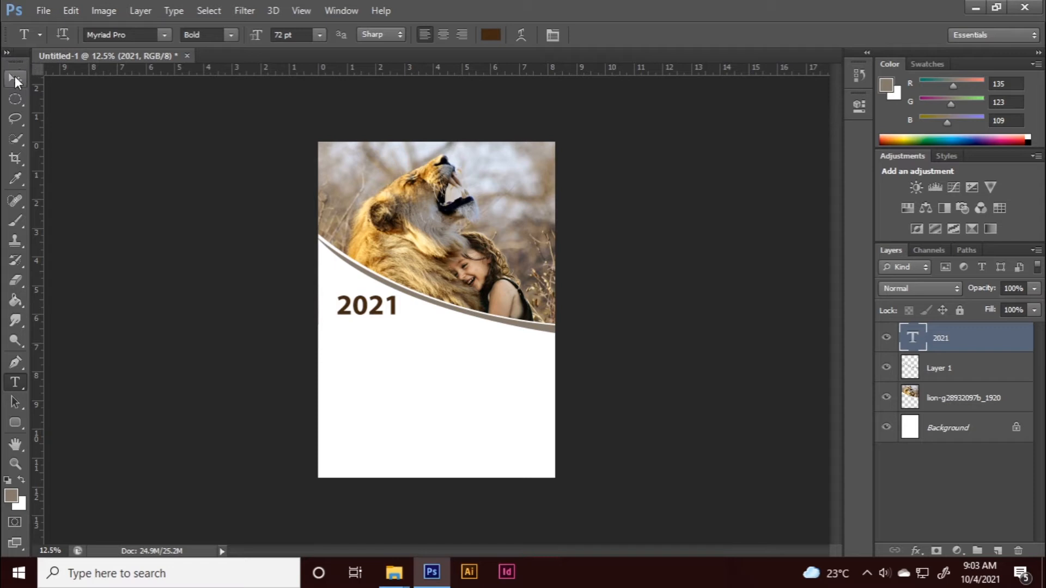
Step: Enlarge the "2021" text to about 116% and move it up close beneath the curved band
click(15, 77)
drag(393, 313, 406, 336)
key(ctrl+t)
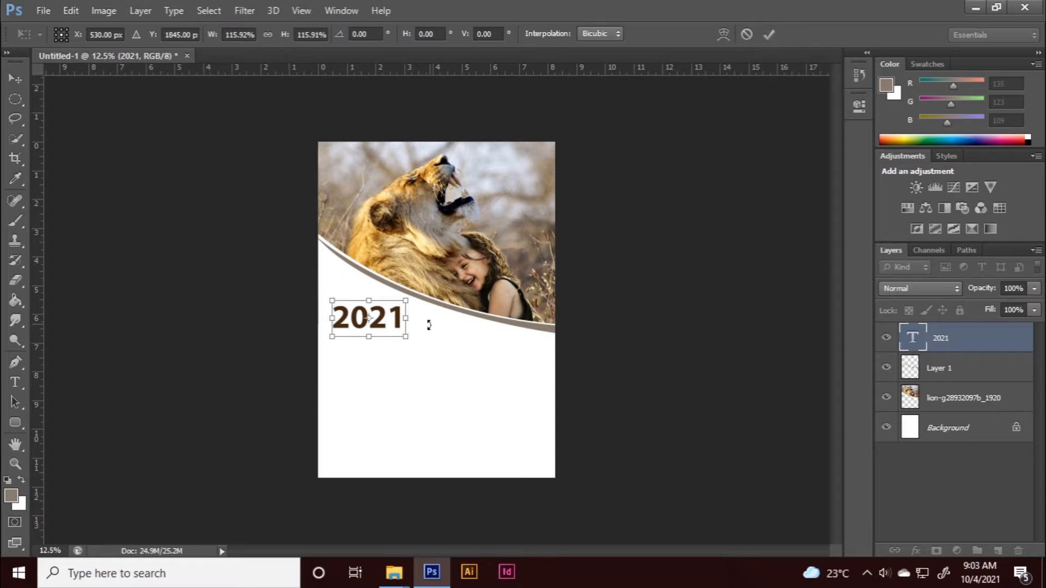
key(Up)
key(Up)
key(Up)
key(Up)
key(Up)
key(Up)
key(Up)
key(Up)
key(Up)
key(Up)
key(Up)
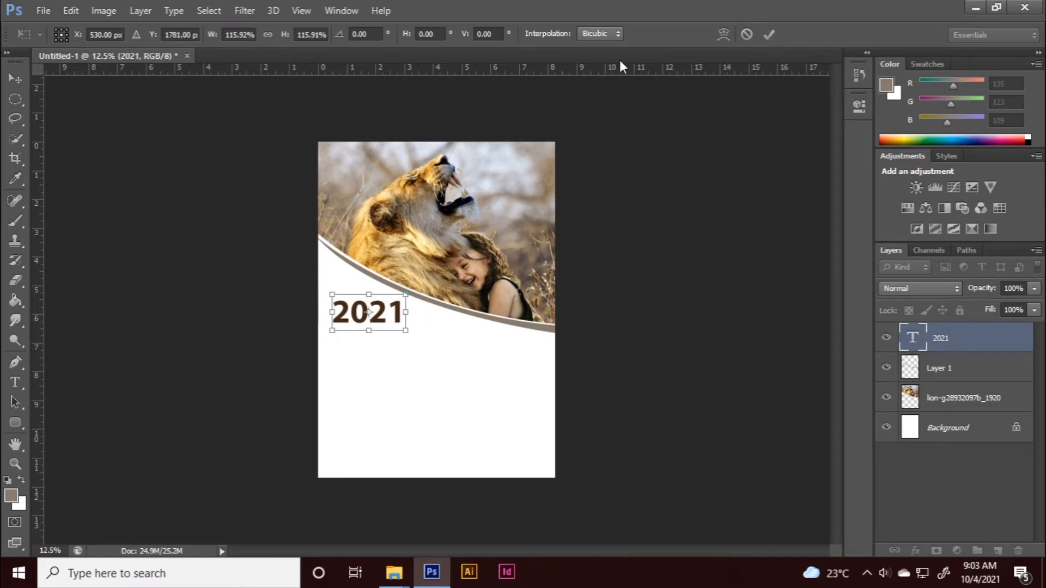
key(Up)
key(Up)
key(Up)
key(Up)
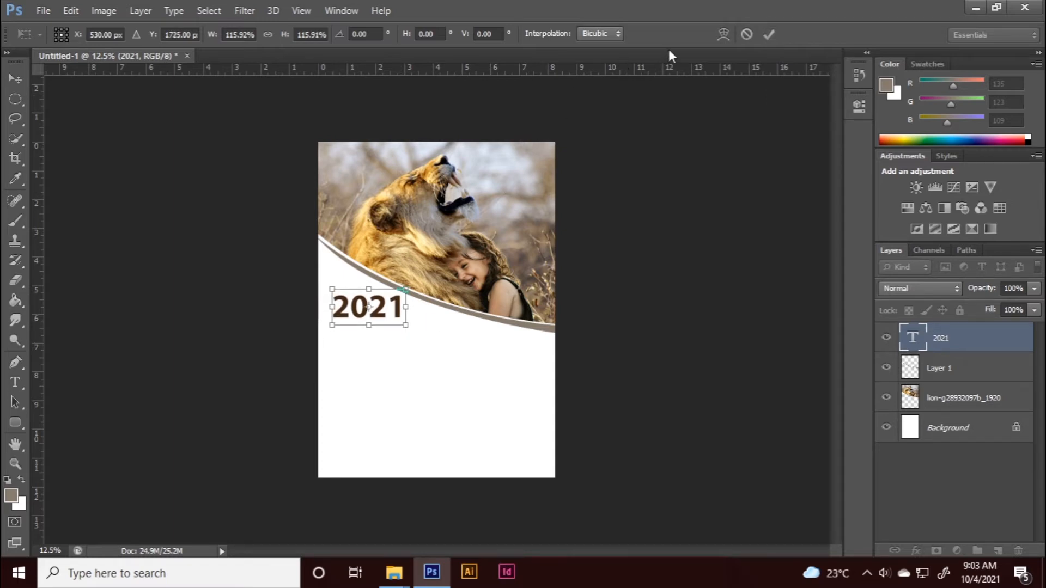
click(769, 35)
Step: Add the text "OCTOBER" in 72 pt Myriad Pro Bold directly below "2021"
key(ctrl+plus)
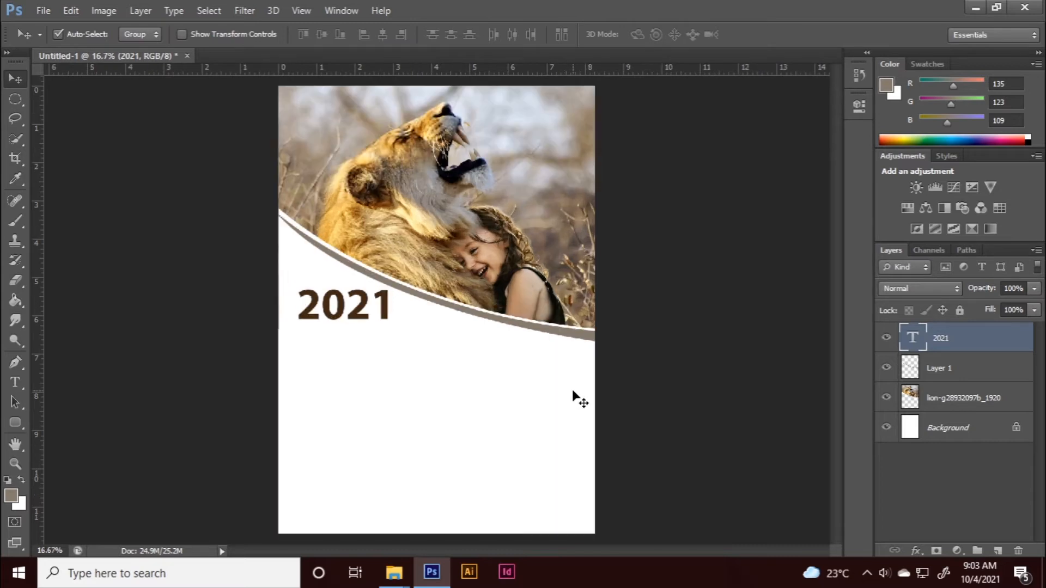
click(65, 291)
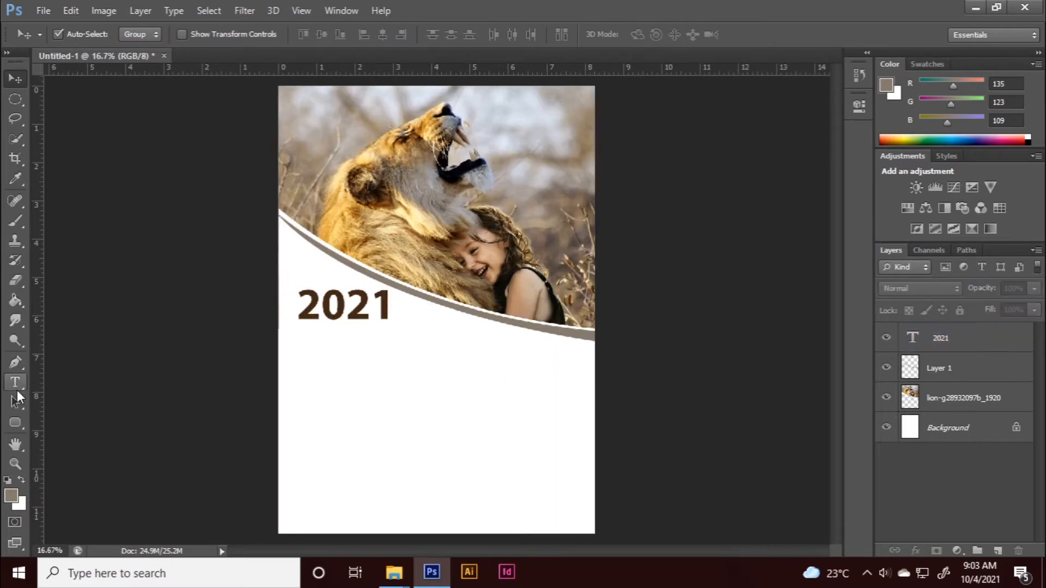
click(15, 381)
click(952, 340)
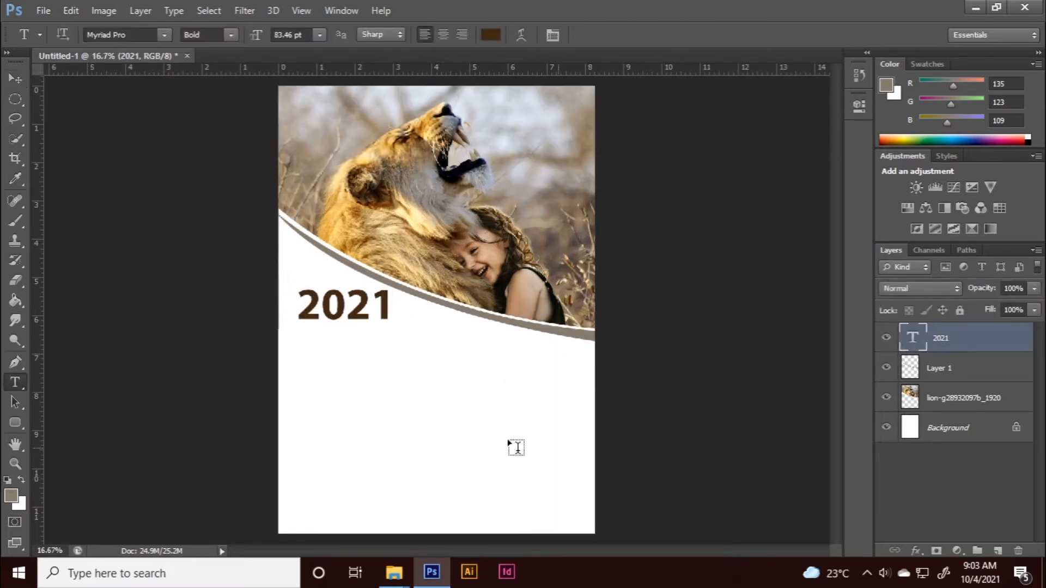
click(301, 361)
text(o)
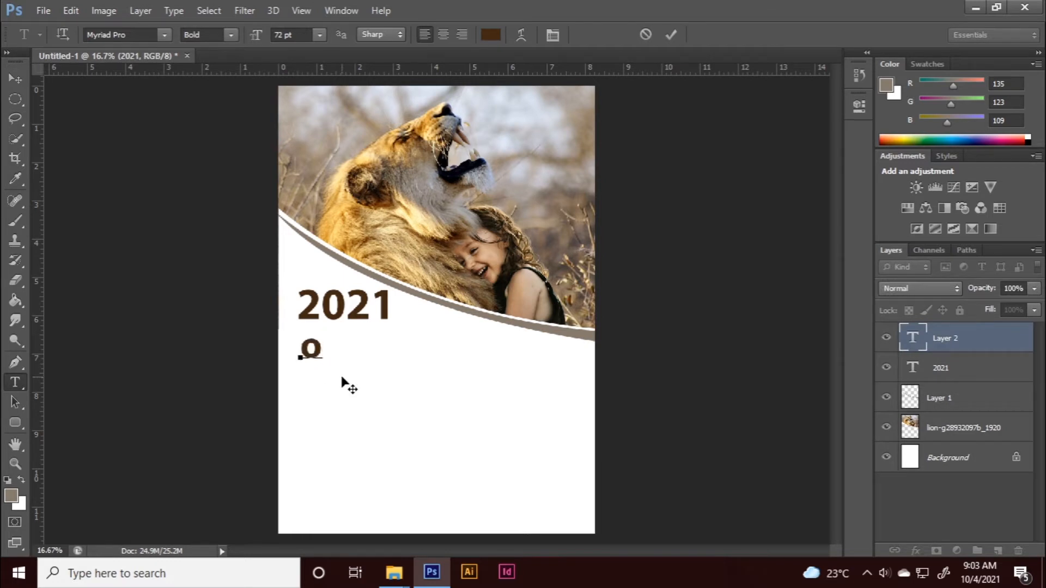
text(c)
key(BackSpace)
key(BackSpace)
text(OC)
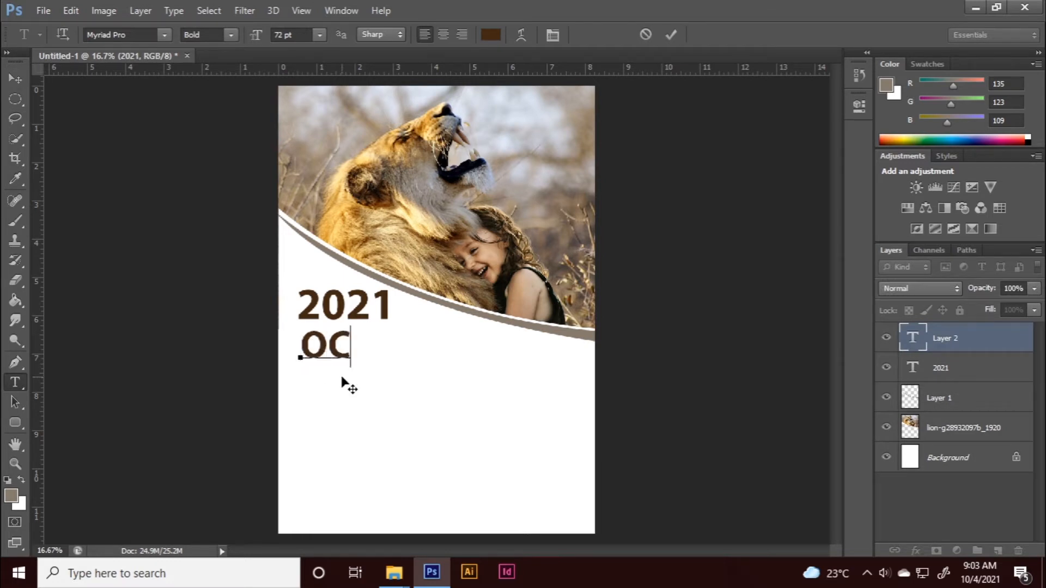
text(TOBER)
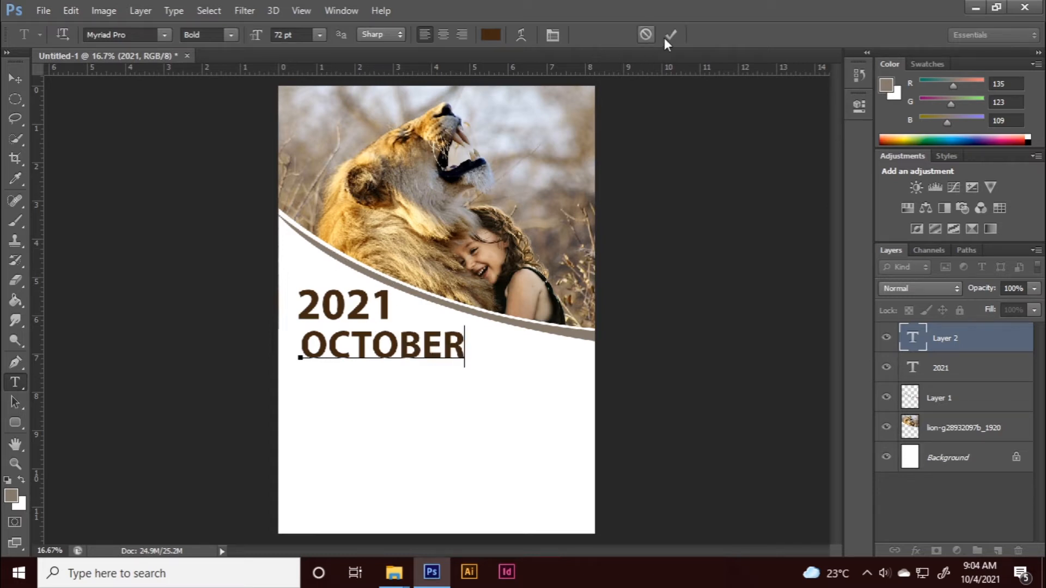
click(671, 35)
Step: Nudge the "OCTOBER" text left toward the starting edge of "2021"
click(17, 79)
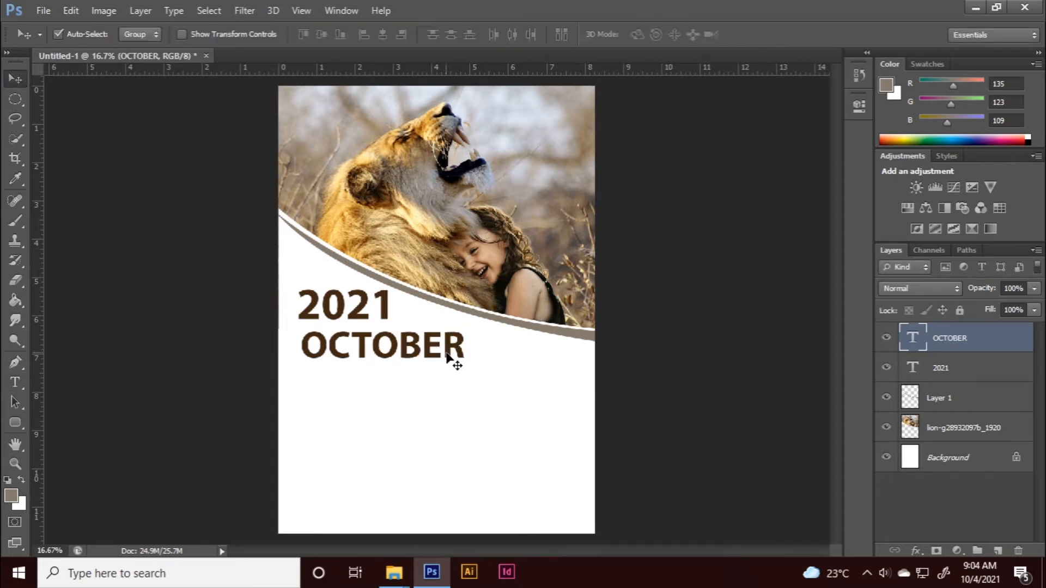
key(shift+Left)
key(shift+Left)
key(shift+Left)
key(shift+Left)
key(shift+Left)
key(shift+Left)
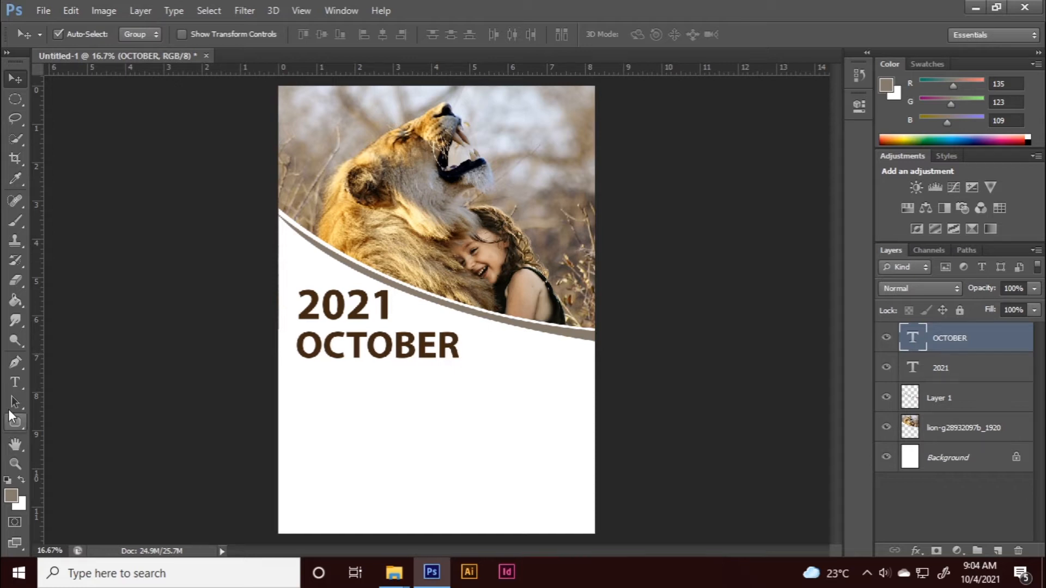
Step: Set the "OCTOBER" text size to 40 pt and commit the text edit
click(25, 387)
drag(459, 351, 286, 351)
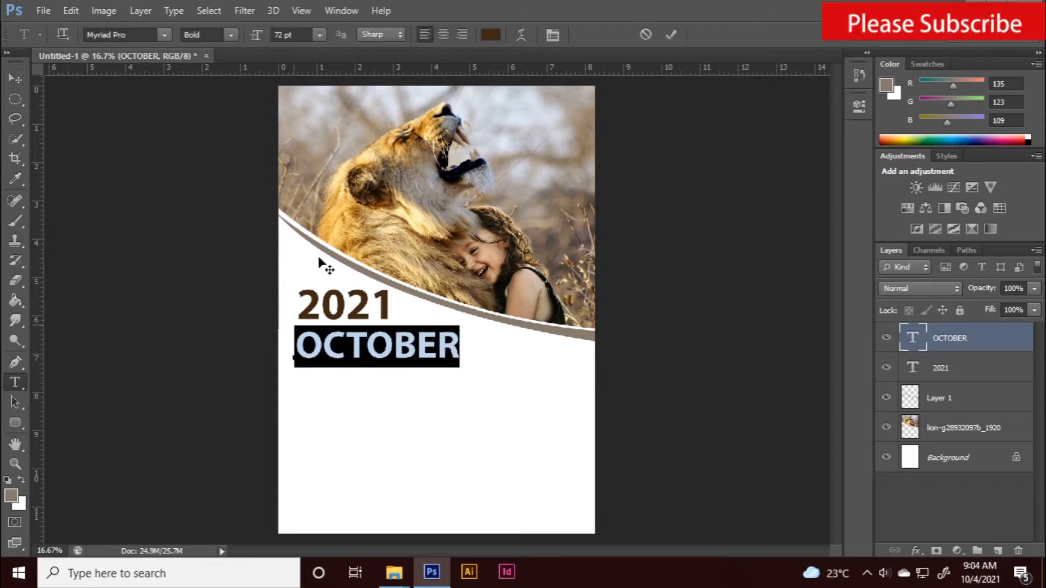
click(291, 34)
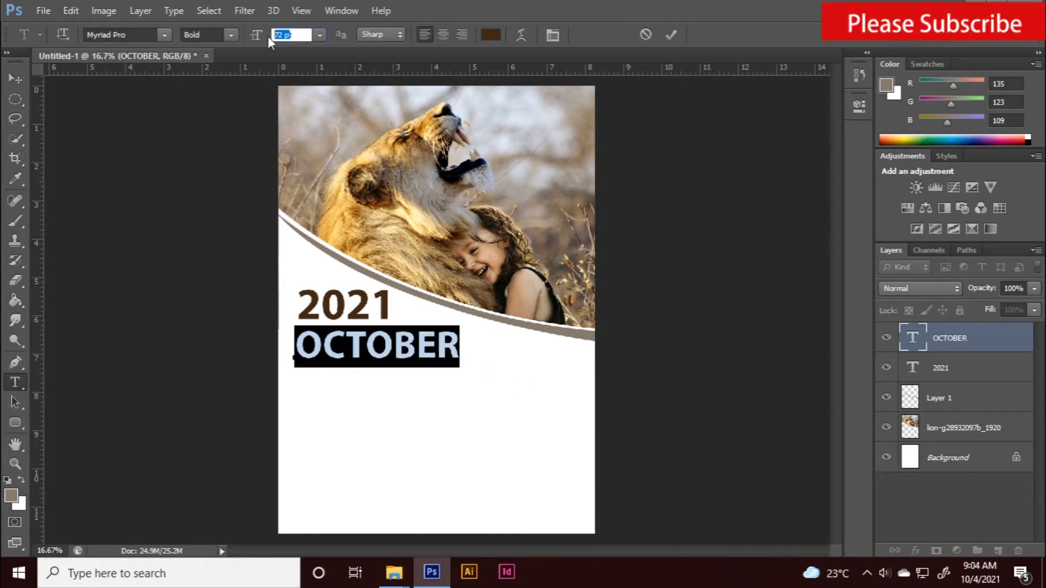
scroll(281, 34, down, 20)
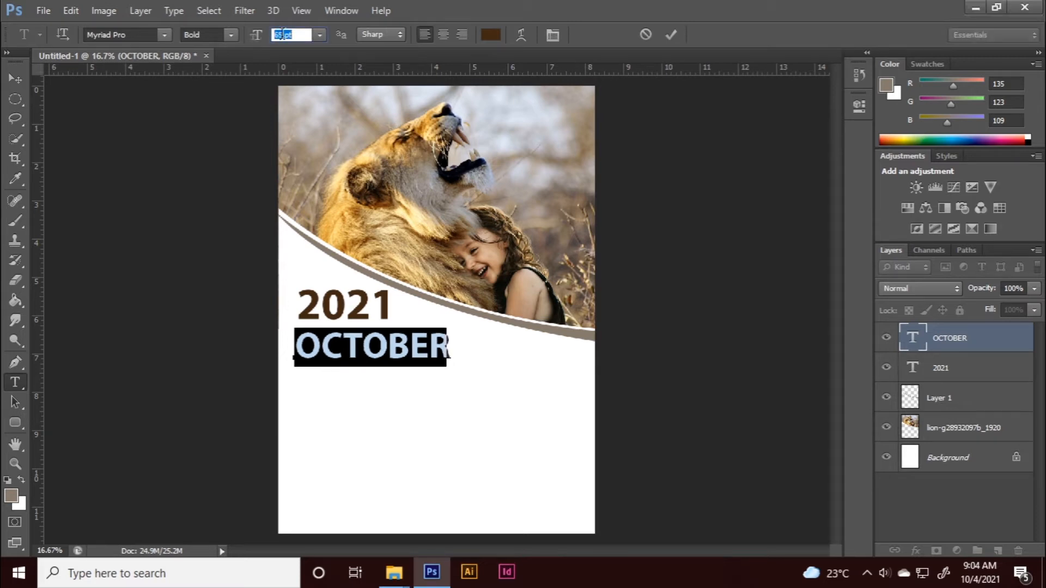
scroll(282, 34, down, 7)
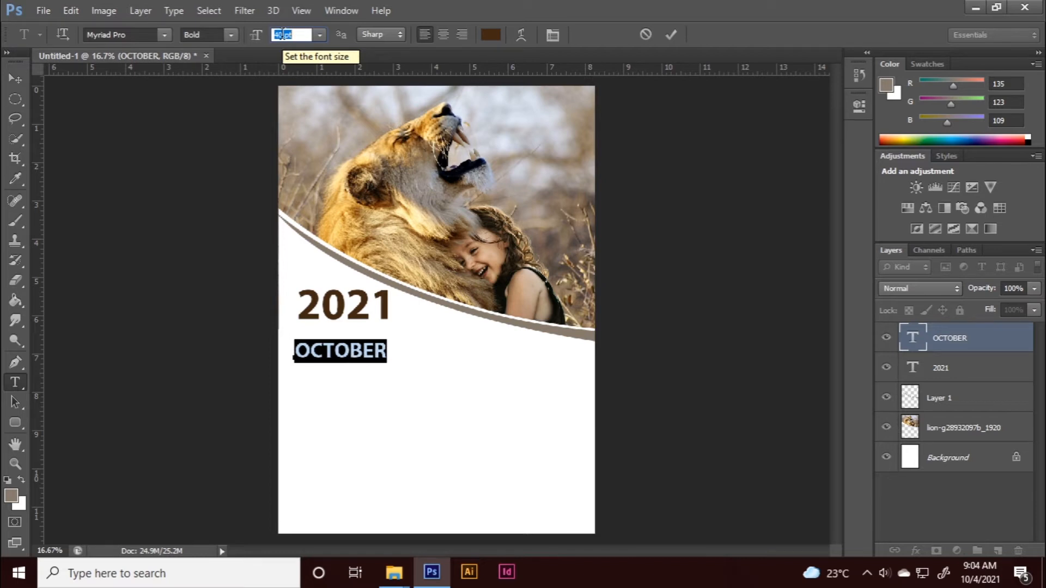
click(671, 35)
Step: Move "OCTOBER" up close beneath "2021" so the two texts line up along their left edges
click(11, 79)
drag(352, 361, 354, 360)
key(Left)
key(Left)
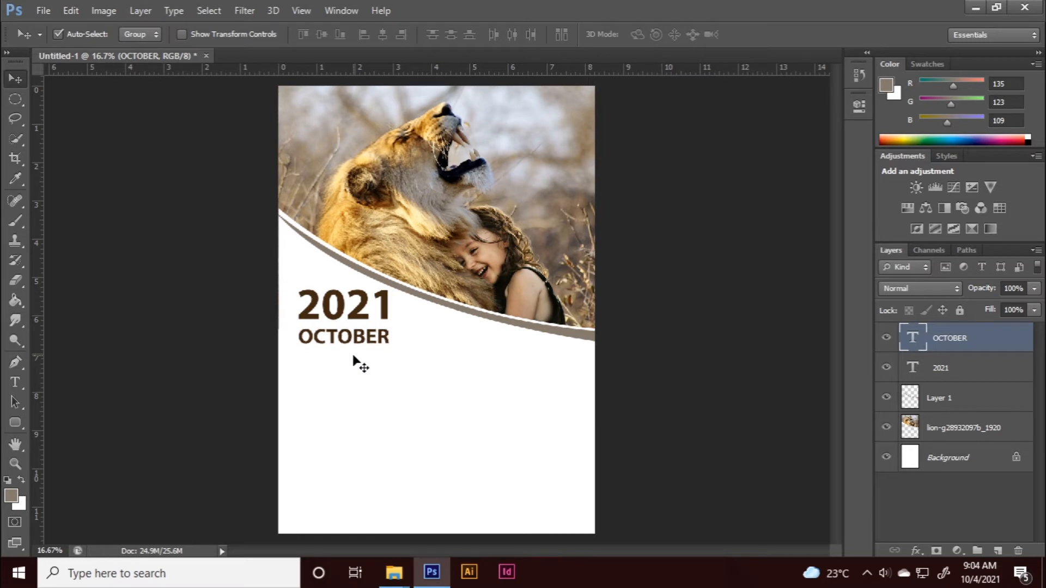
key(Up)
key(Up)
key(Up)
key(Up)
key(Up)
Step: Draw a 205 px square rounded rectangle with a 35 px corner radius below the start of "OCTOBER"
click(565, 361)
right_click(14, 422)
click(78, 440)
drag(301, 347, 327, 374)
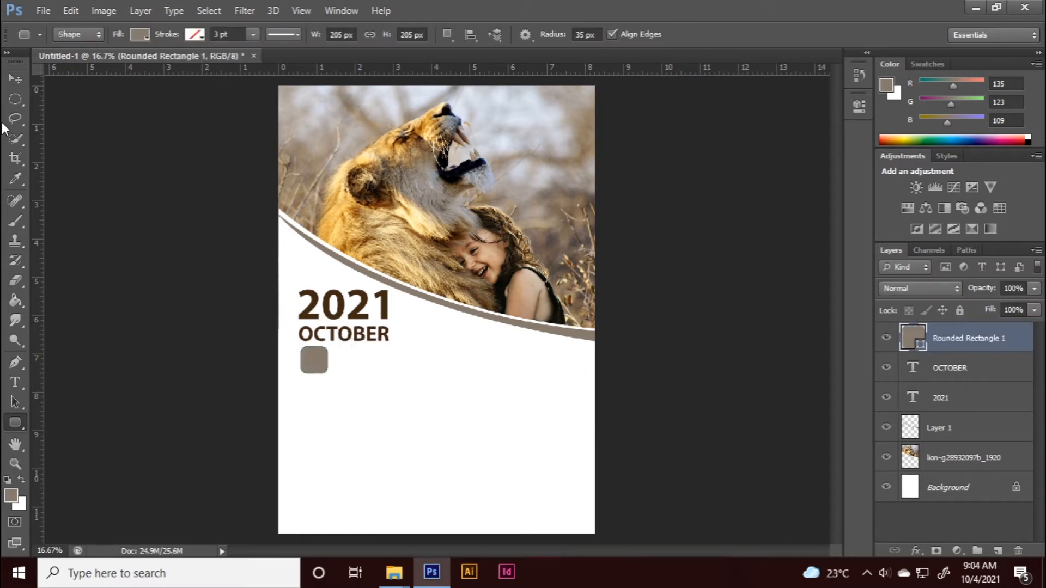
Step: Change the rounded square's fill to dark brown #412811, matching the title text
click(140, 34)
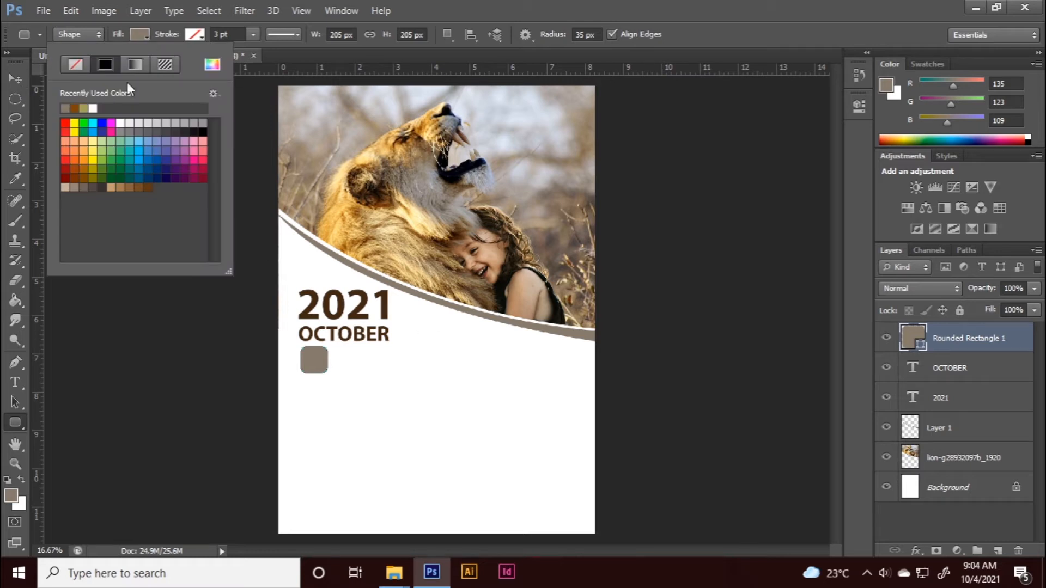
click(218, 66)
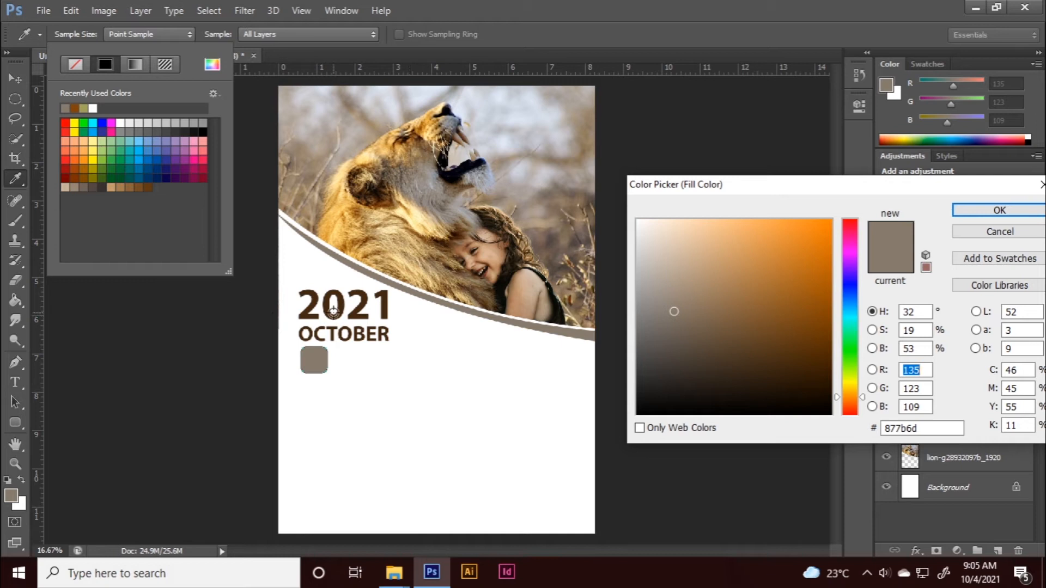
click(537, 274)
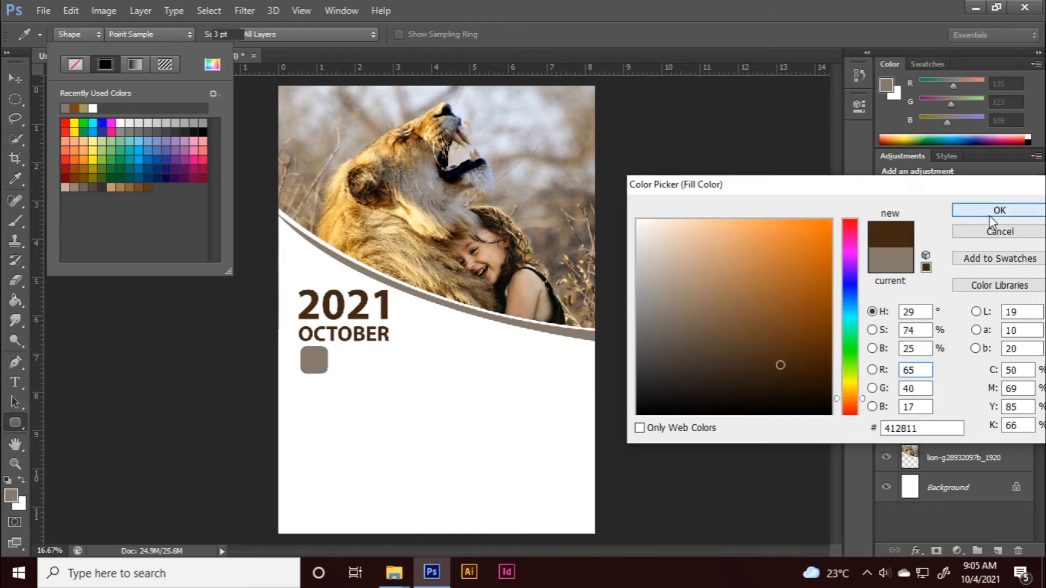
click(981, 204)
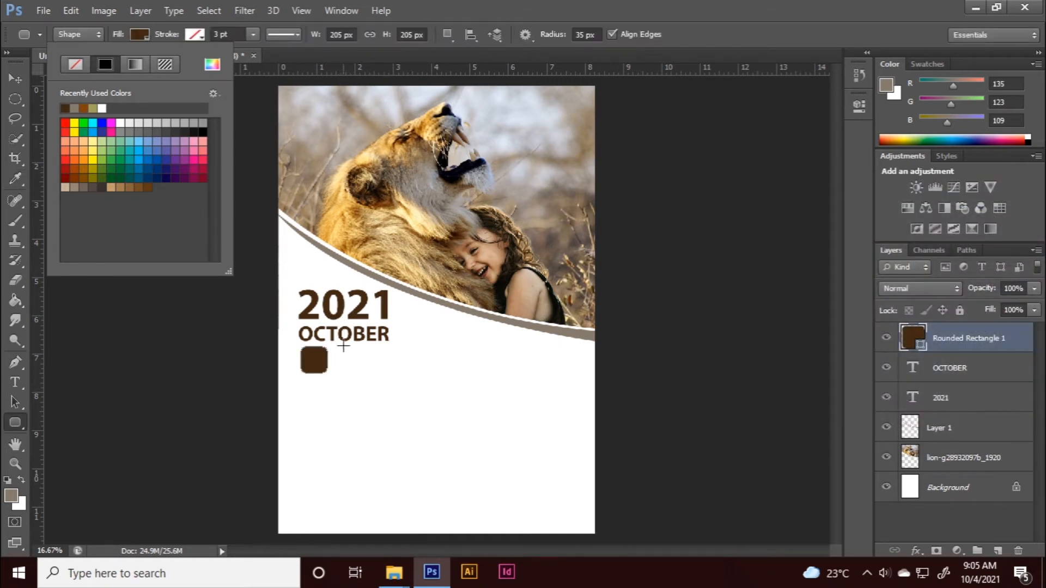
Step: Stretch the brown rounded square horizontally into a slightly wider rectangle and apply the transform
click(16, 79)
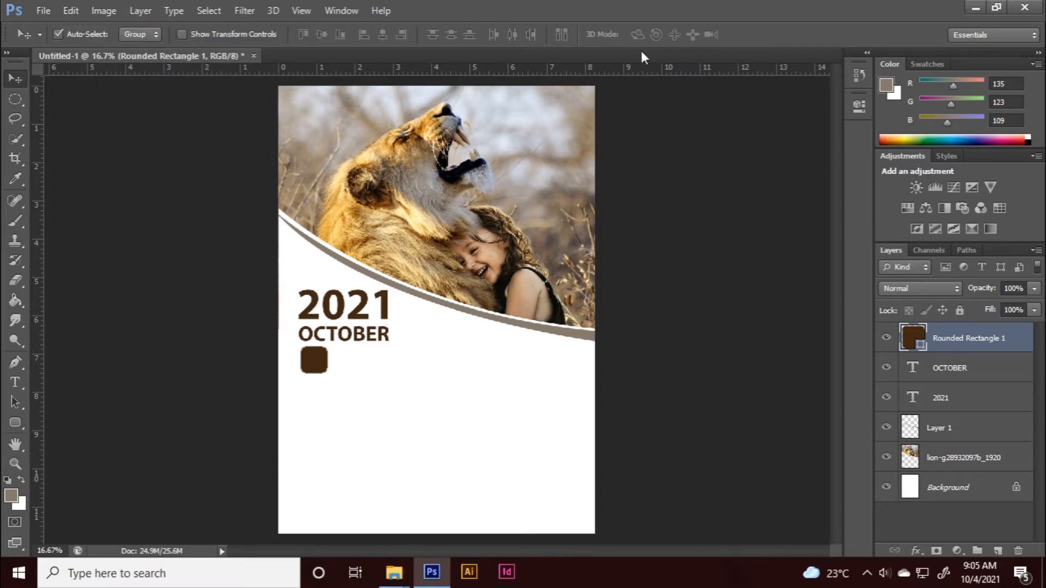
key(ctrl+t)
drag(328, 358, 351, 364)
key(Return)
Step: Duplicate the widened rounded rectangle and place the copy right beside the original with a thin gap
click(252, 264)
click(443, 361)
click(423, 397)
click(361, 368)
click(330, 364)
Step: Duplicate both rounded rectangles together and shift the copies right to form an evenly spaced row of four
click(967, 338)
shift+click(967, 367)
key(ctrl+j)
key(shift+Right)
key(shift+Right)
key(shift+Right)
key(shift+Right)
key(shift+Right)
key(shift+Right)
key(shift+Right)
key(shift+Right)
key(shift+Right)
key(shift+Right)
key(shift+Right)
key(shift+Right)
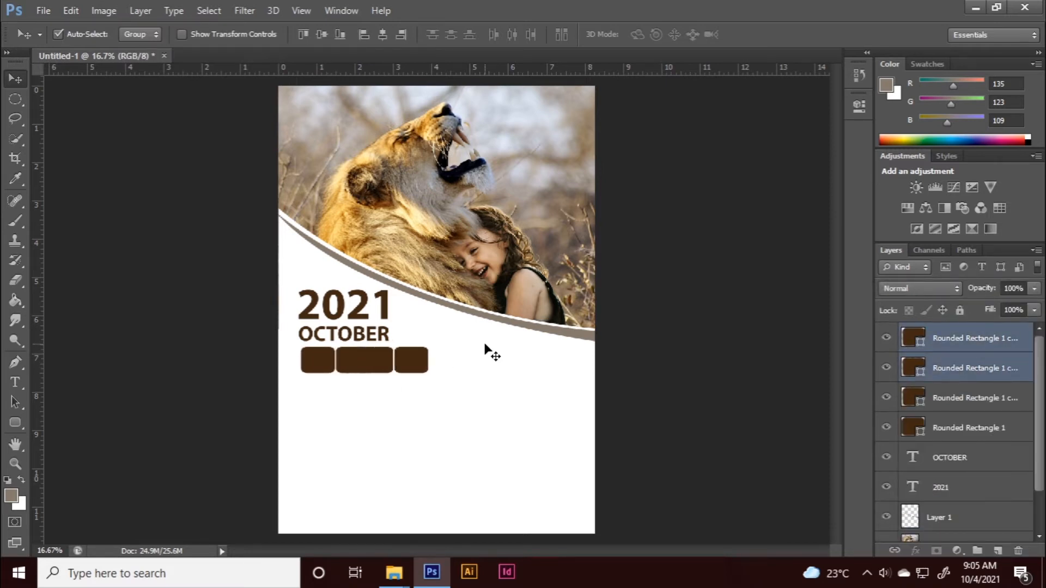
click(487, 376)
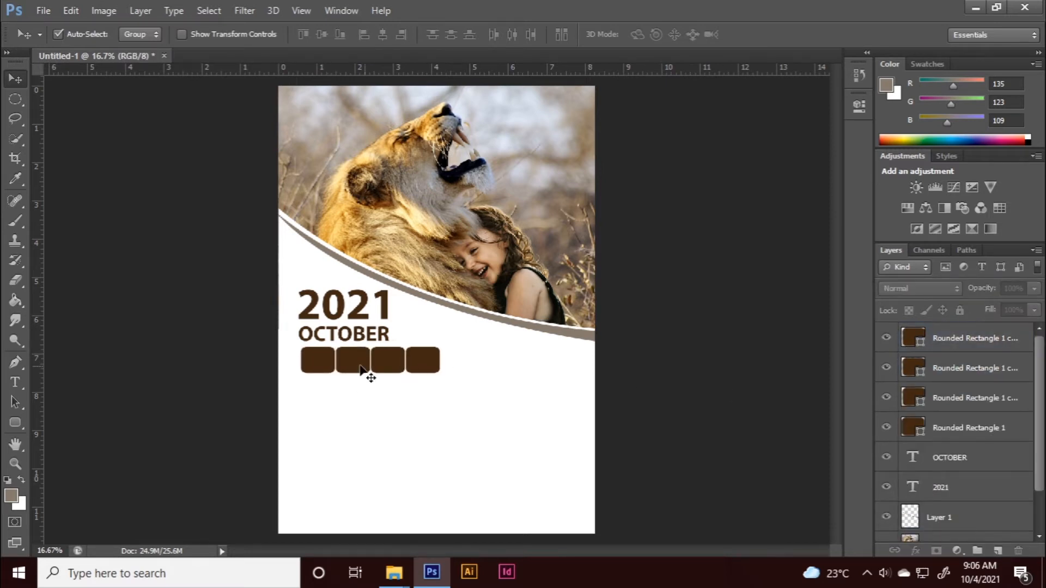
Step: Duplicate all four rounded rectangles and shift the copies right to extend the row to eight
click(989, 342)
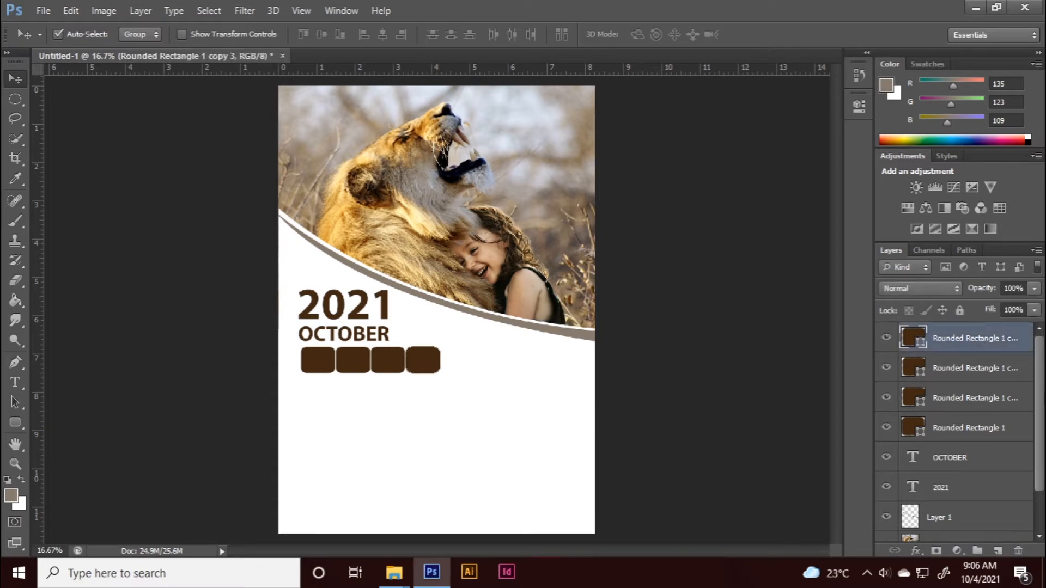
shift+click(952, 430)
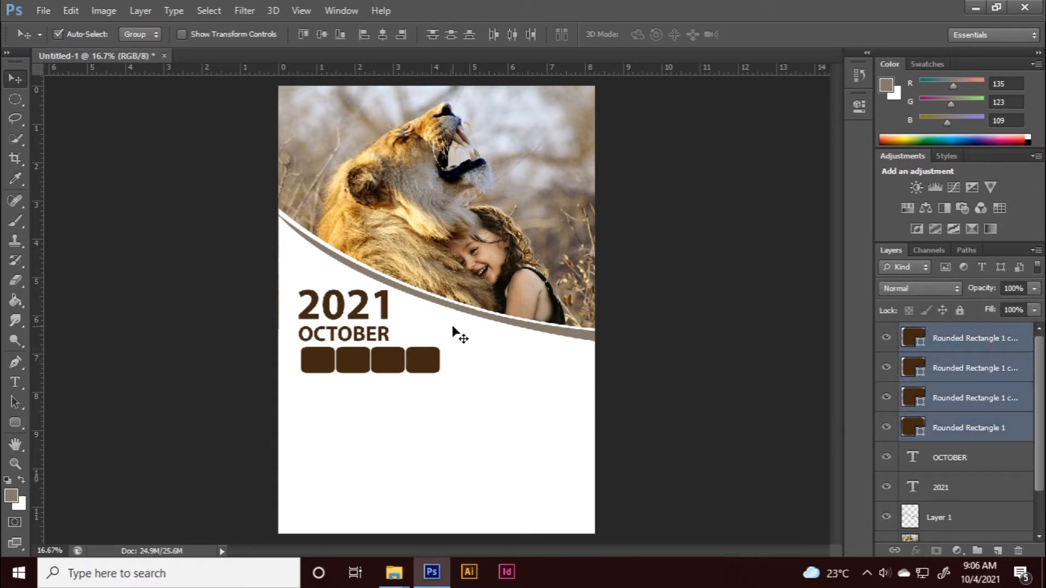
drag(964, 372, 998, 549)
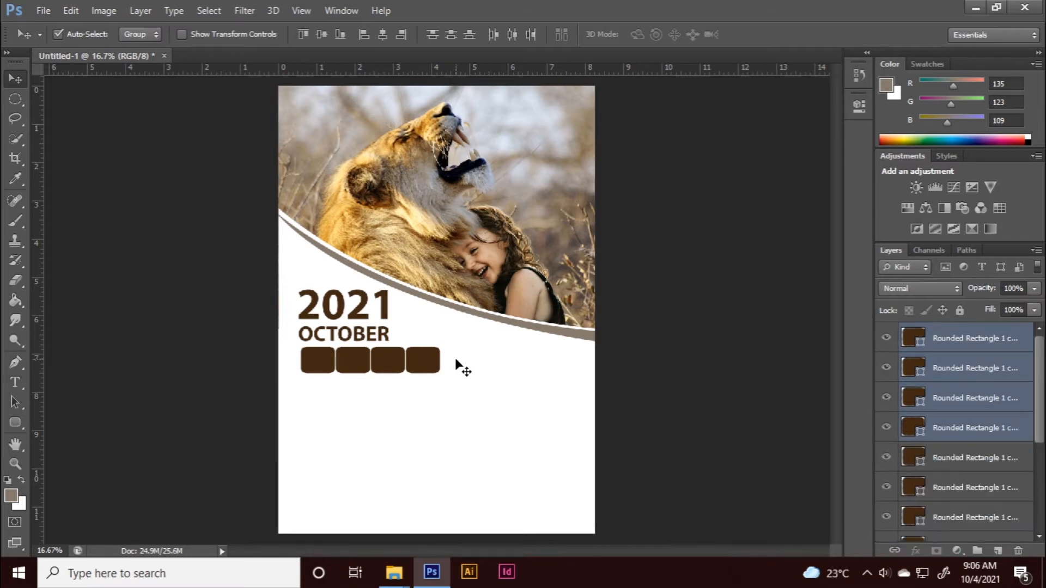
key(shift+Right)
key(shift+Right)
key(shift+Right)
key(shift+Right)
key(shift+Right)
key(shift+Right)
key(shift+Right)
key(shift+Right)
key(shift+Right)
key(shift+Right)
key(shift+Right)
key(shift+Right)
key(shift+Right)
key(shift+Right)
key(shift+Right)
key(shift+Right)
key(shift+Right)
key(shift+Right)
key(shift+Right)
key(shift+Right)
key(shift+Right)
key(shift+Right)
key(shift+Right)
key(shift+Right)
key(shift+Right)
key(shift+Right)
key(shift+Right)
key(shift+Right)
key(shift+Right)
key(shift+Right)
key(shift+Right)
key(shift+Right)
key(shift+Right)
key(shift+Right)
click(663, 384)
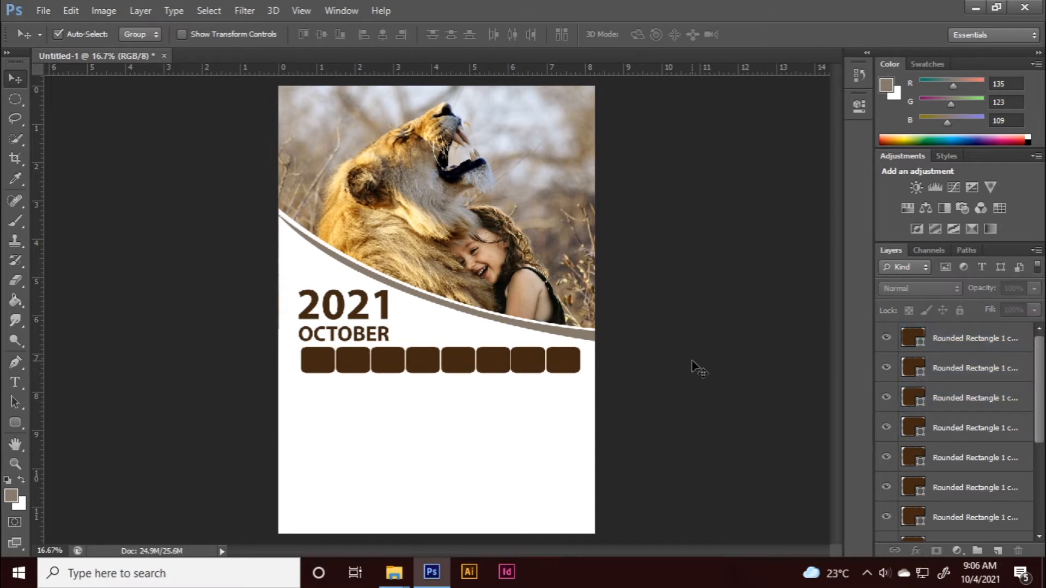
Step: Delete the last rounded rectangle of the row, leaving seven for the weekdays
click(561, 368)
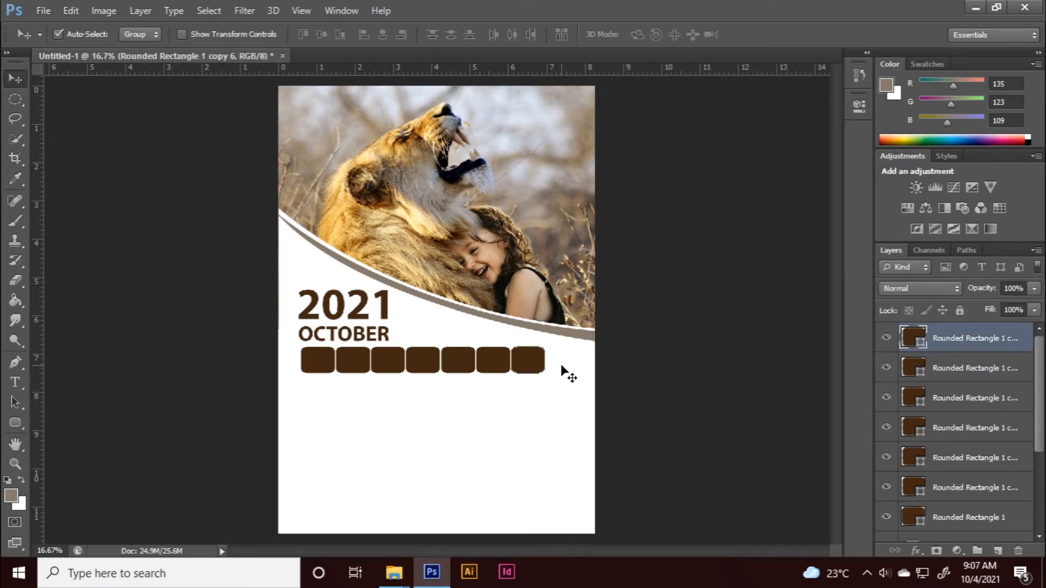
key(Delete)
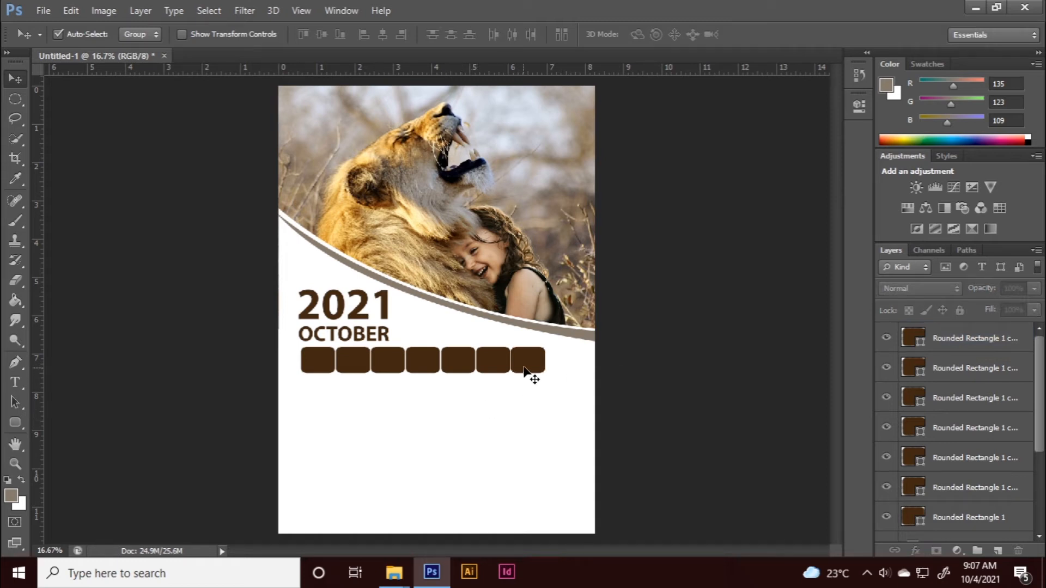
Step: Nudge the second, third and fourth rounded boxes slightly right to open even gaps between them
click(362, 367)
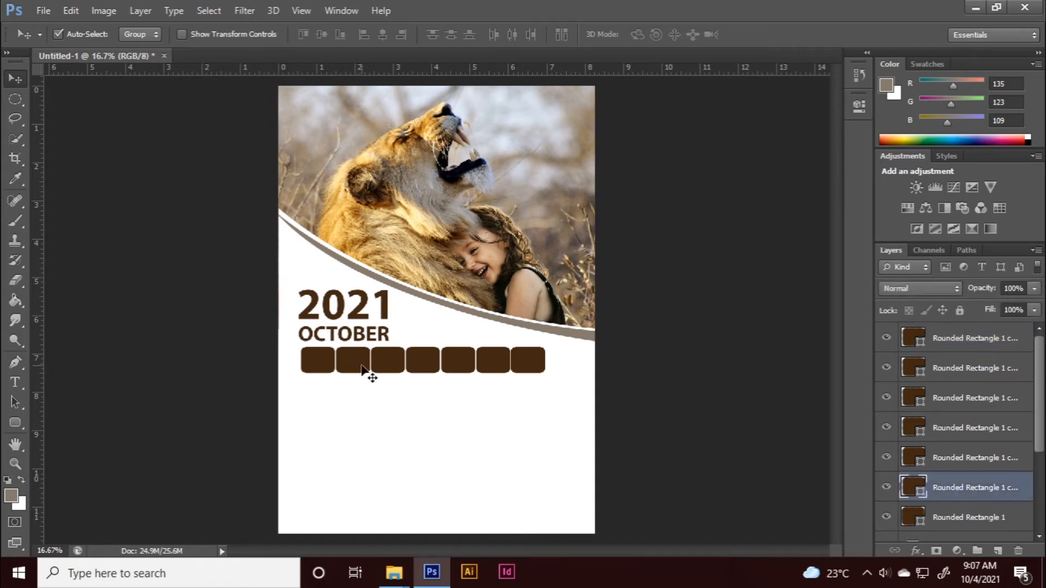
key(shift+Right)
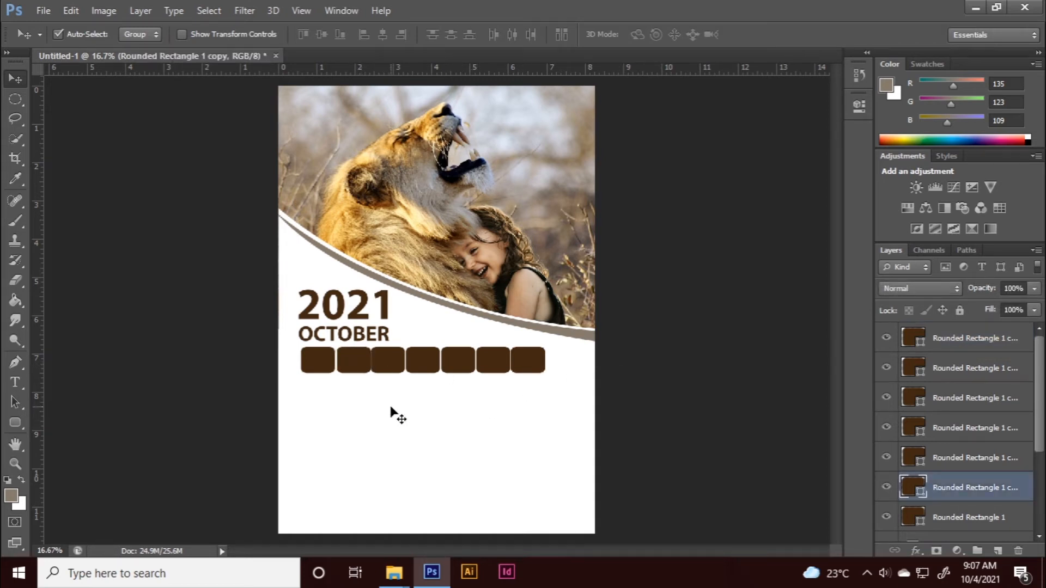
click(390, 406)
click(391, 369)
key(shift+Right)
click(424, 369)
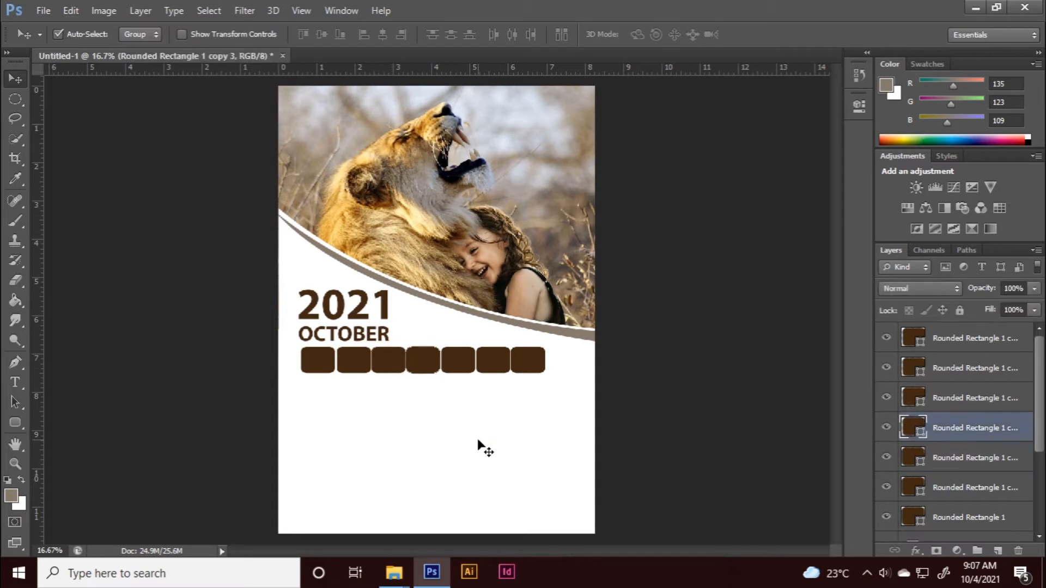
click(380, 361)
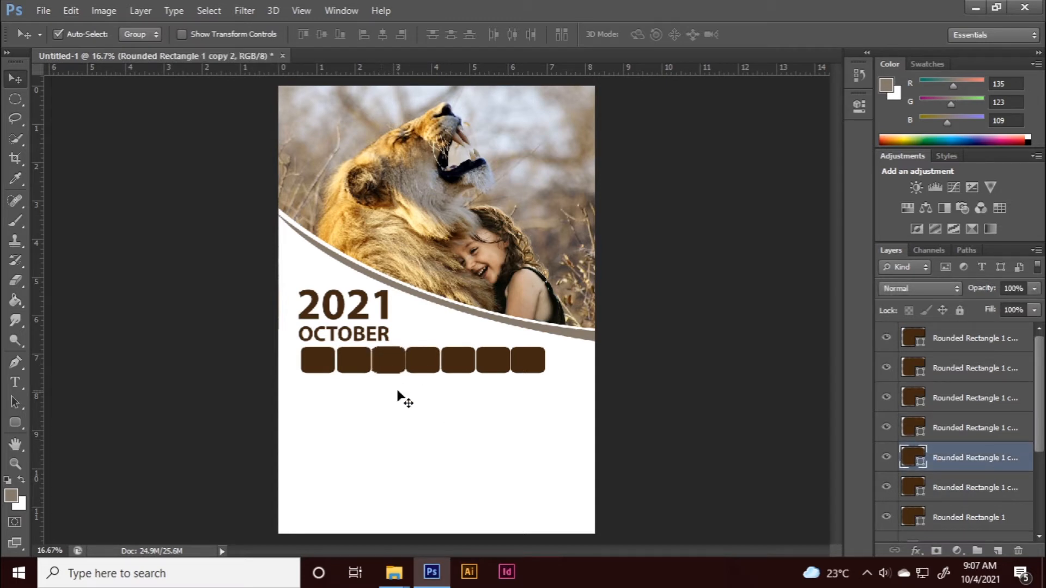
click(432, 371)
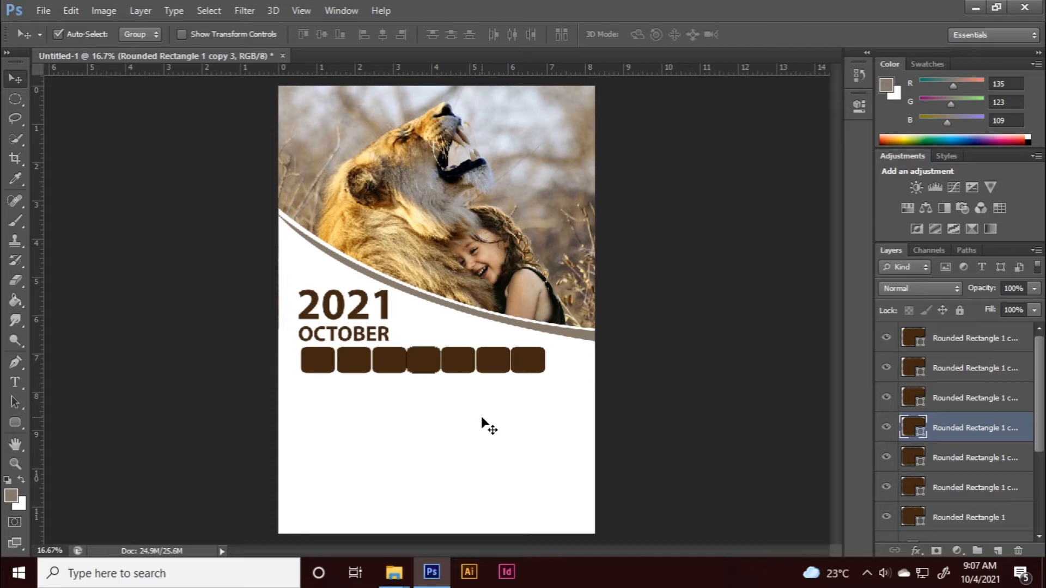
click(467, 405)
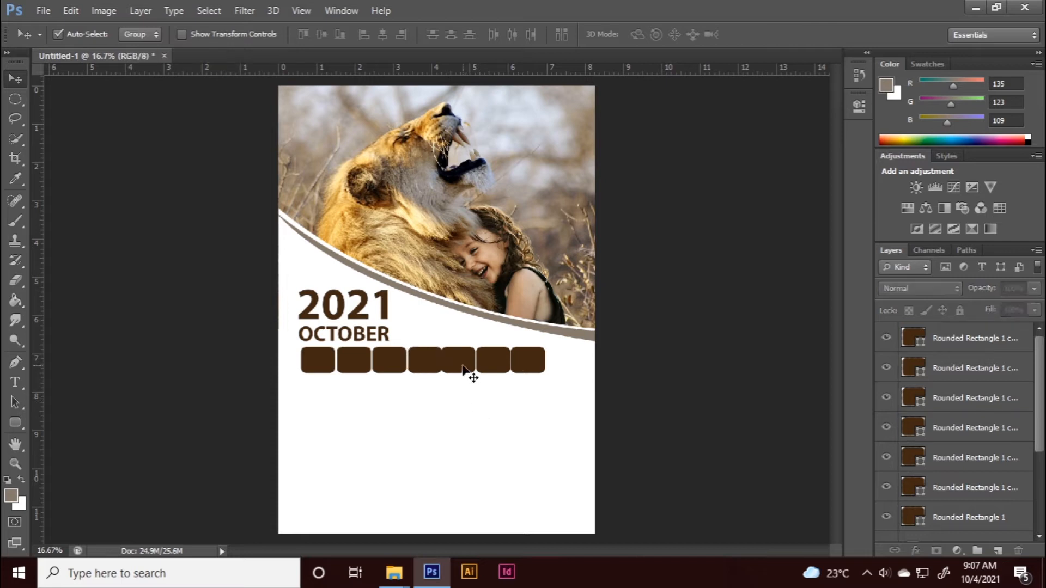
Step: Nudge the fifth, sixth and seventh rounded boxes right to match the even gaps in the rest of the row
click(471, 371)
key(shift+Right)
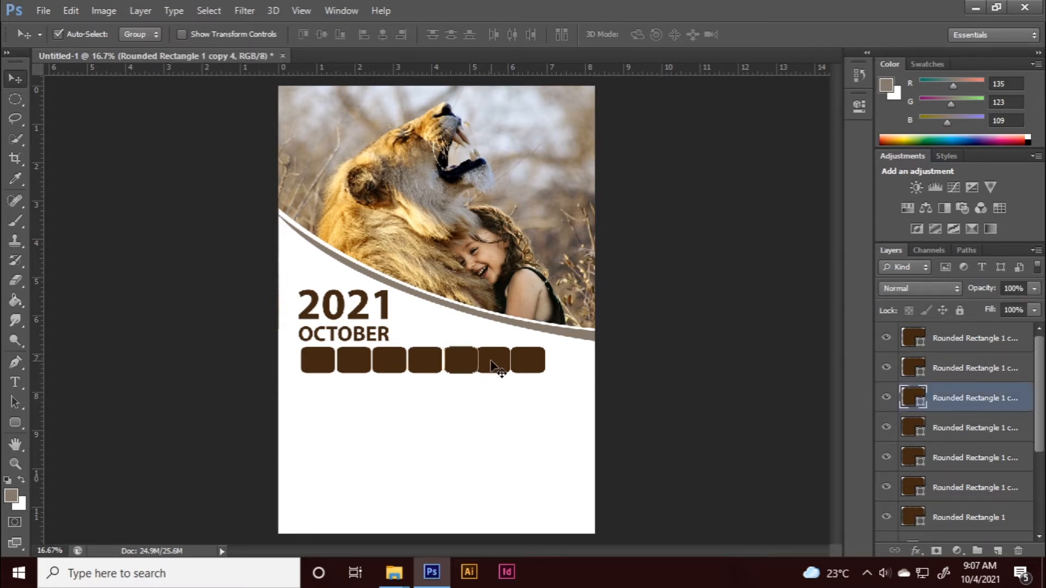
click(492, 361)
key(shift+Right)
key(shift+Right)
click(518, 363)
key(shift+Right)
key(shift+Right)
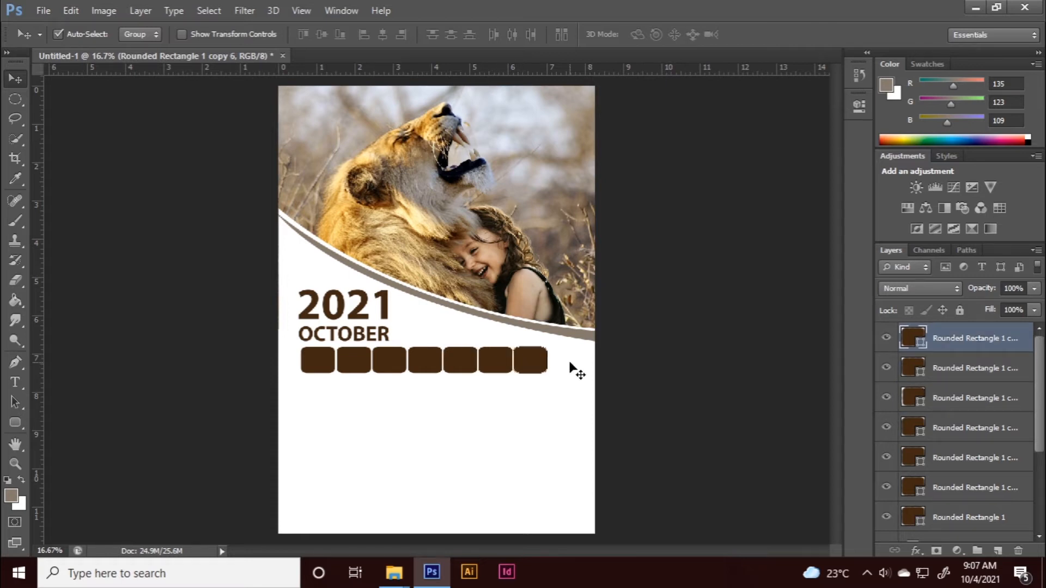
key(shift+Left)
click(581, 385)
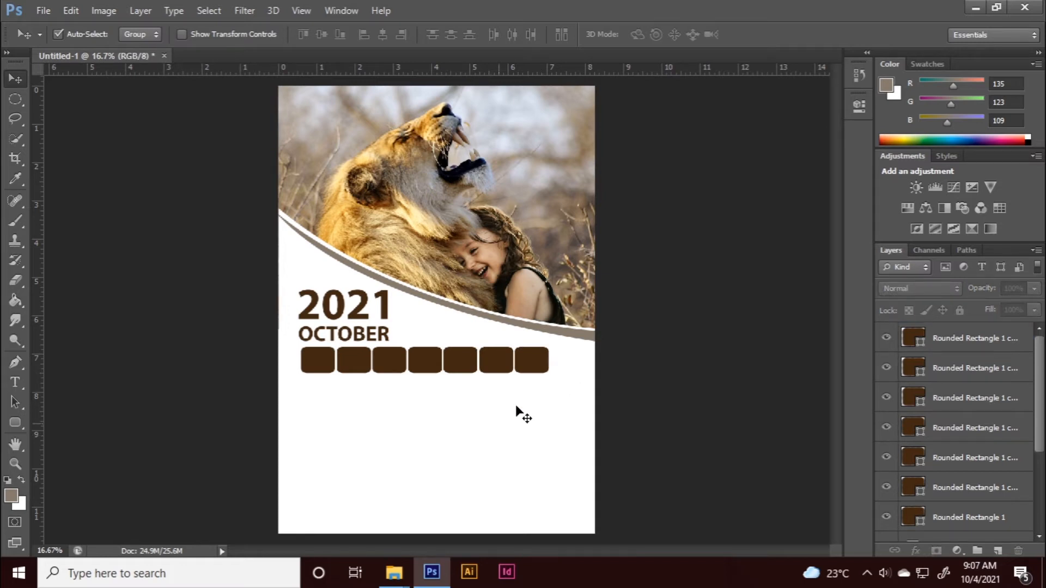
click(532, 361)
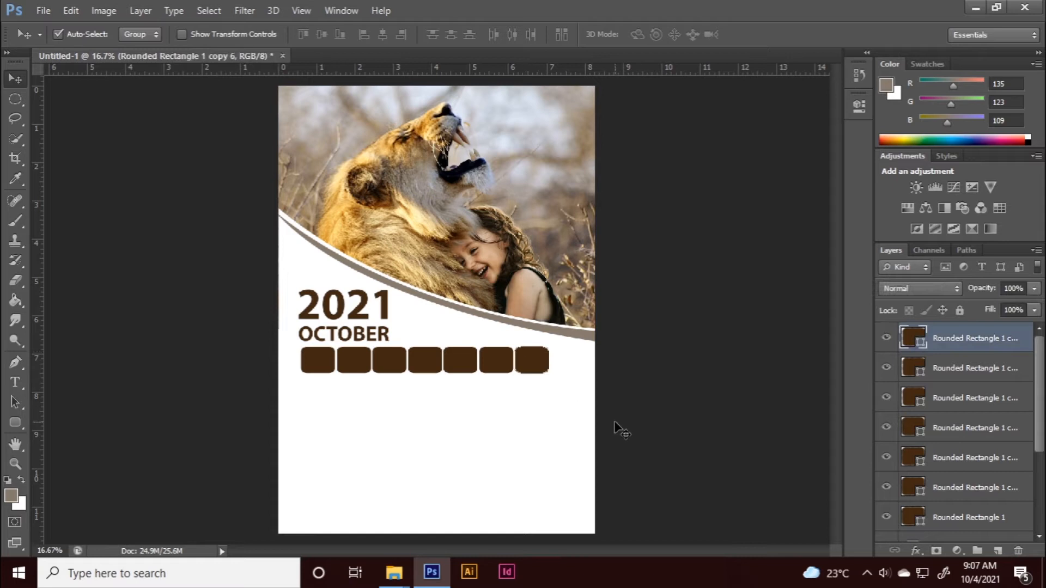
click(608, 416)
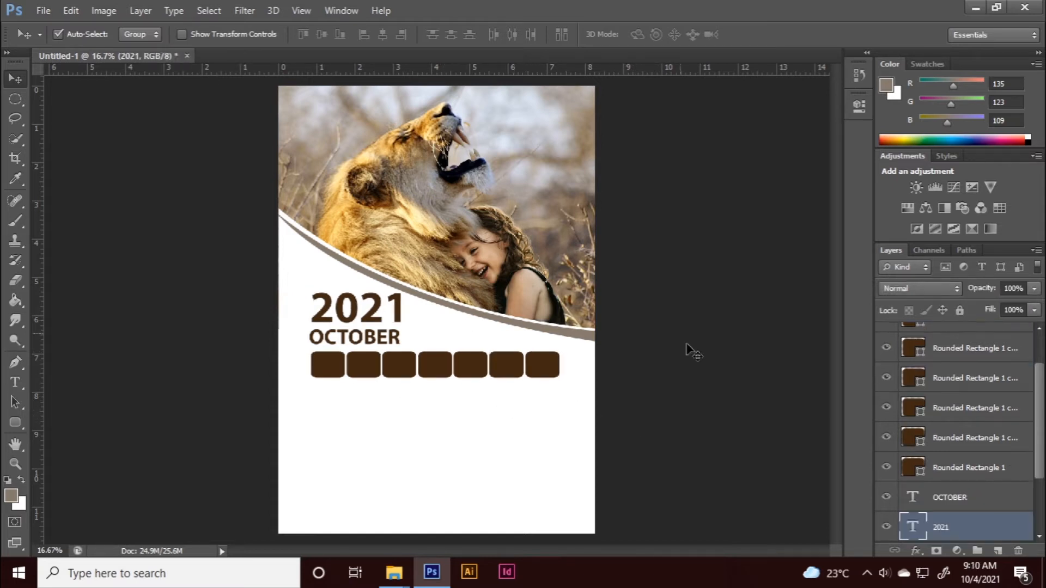
Step: Add the text SUN in 40 pt Myriad Pro Bold on the white area below the first box
click(711, 403)
key(t)
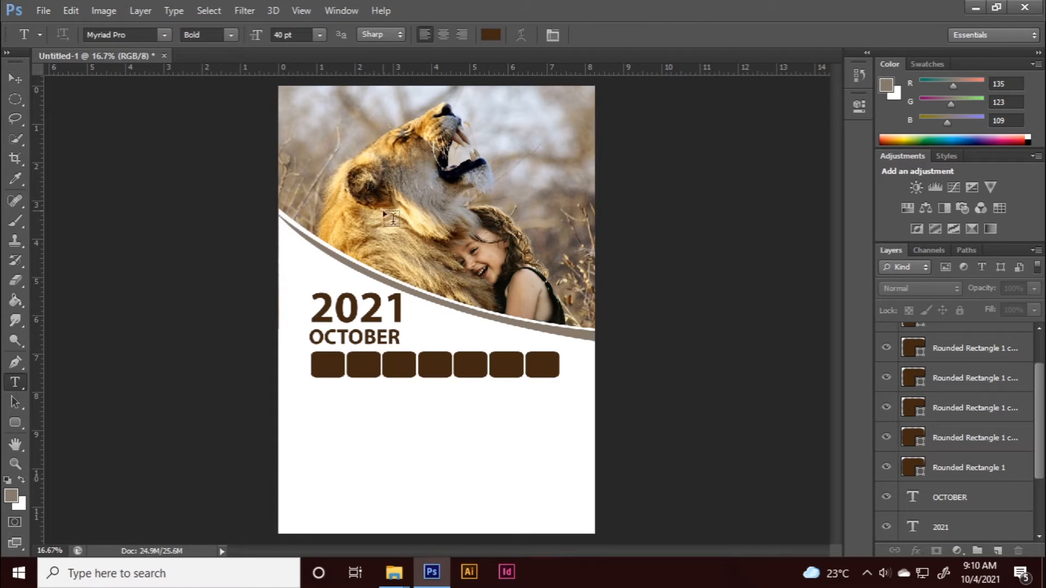
click(322, 423)
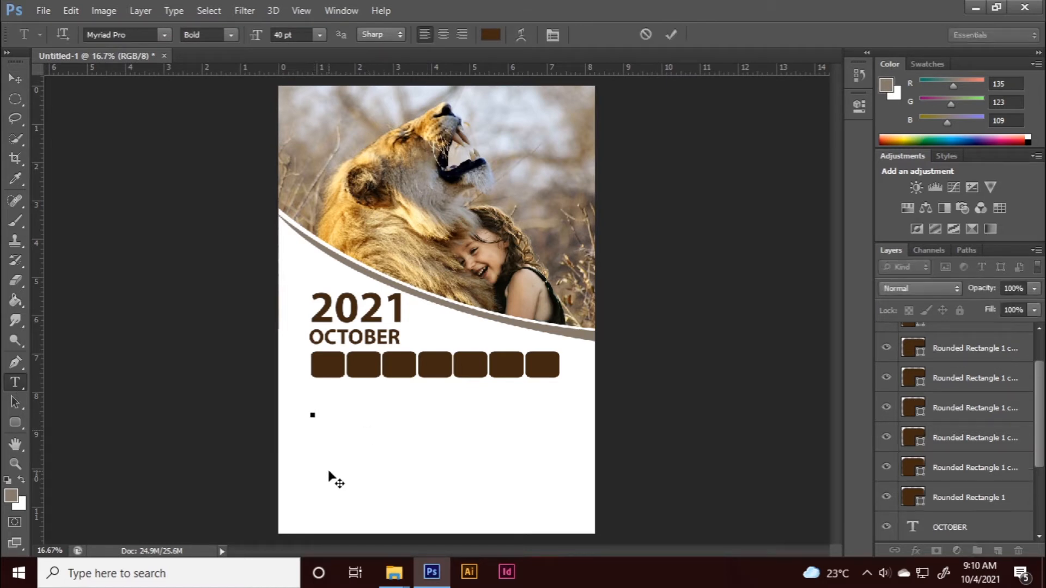
text(SUN)
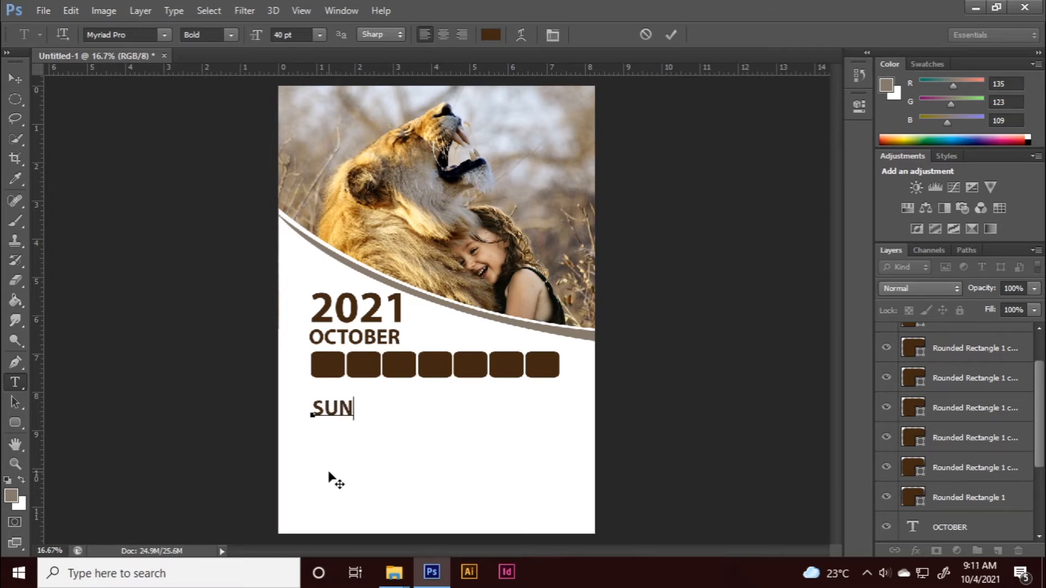
Step: Colour the SUN text white (ffffff) by sampling the page background and move it onto the first weekday box
drag(352, 414, 309, 413)
click(491, 35)
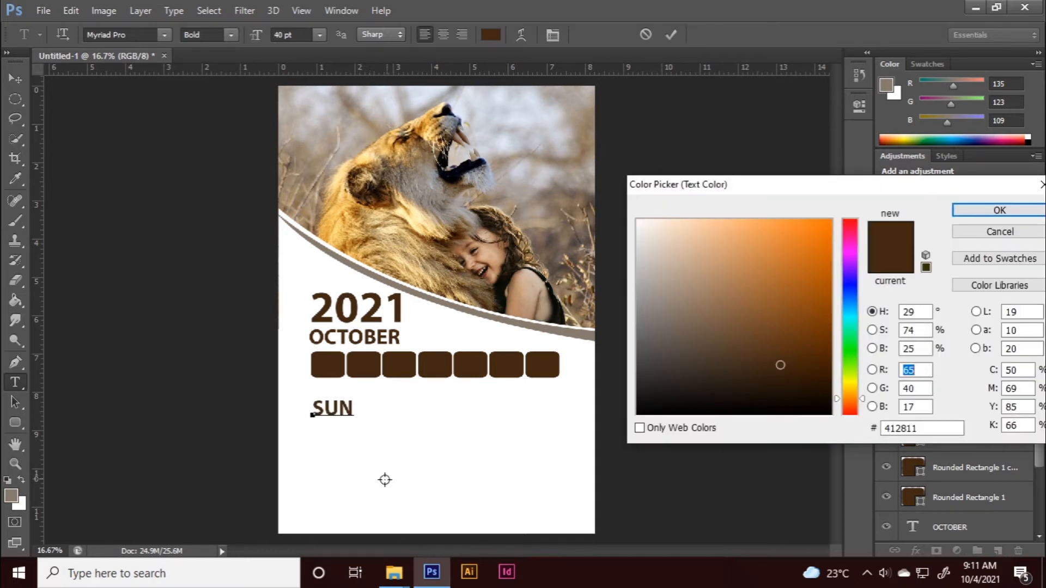
click(385, 466)
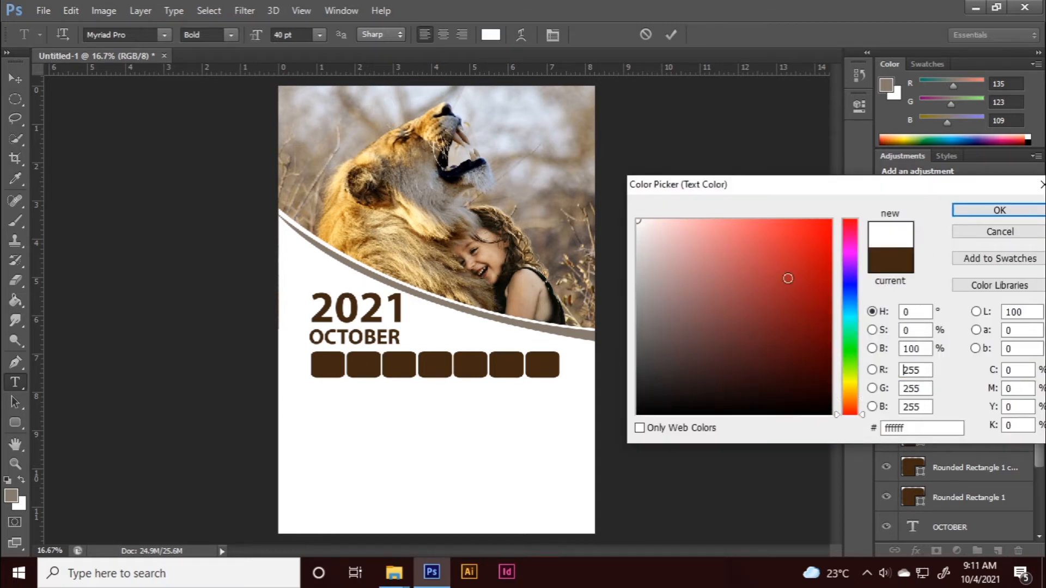
click(967, 210)
click(15, 79)
drag(320, 416, 318, 371)
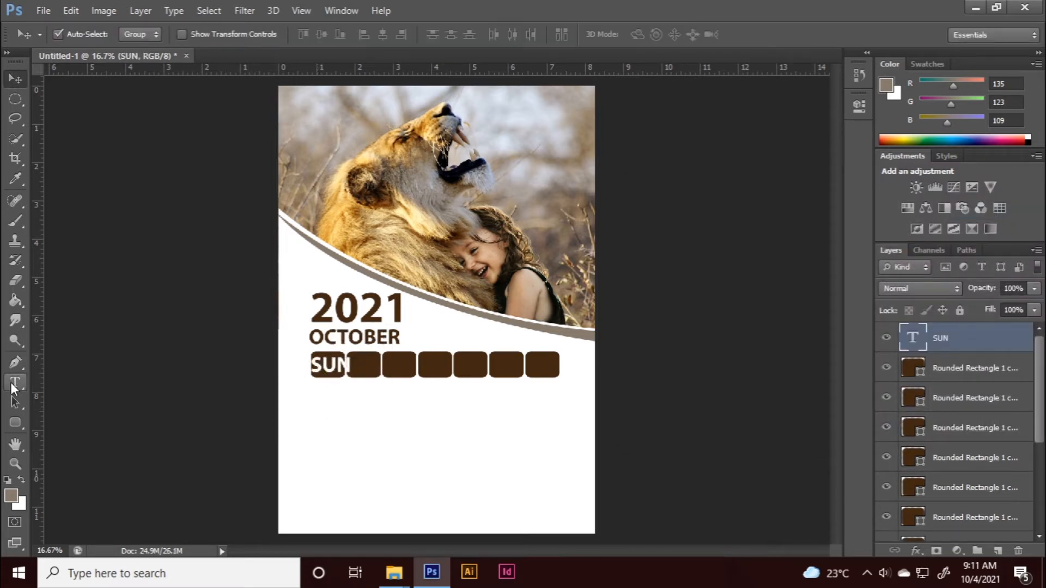
Step: Reduce the SUN label to 28 pt and centre it inside the first weekday box
click(15, 382)
drag(312, 364, 351, 366)
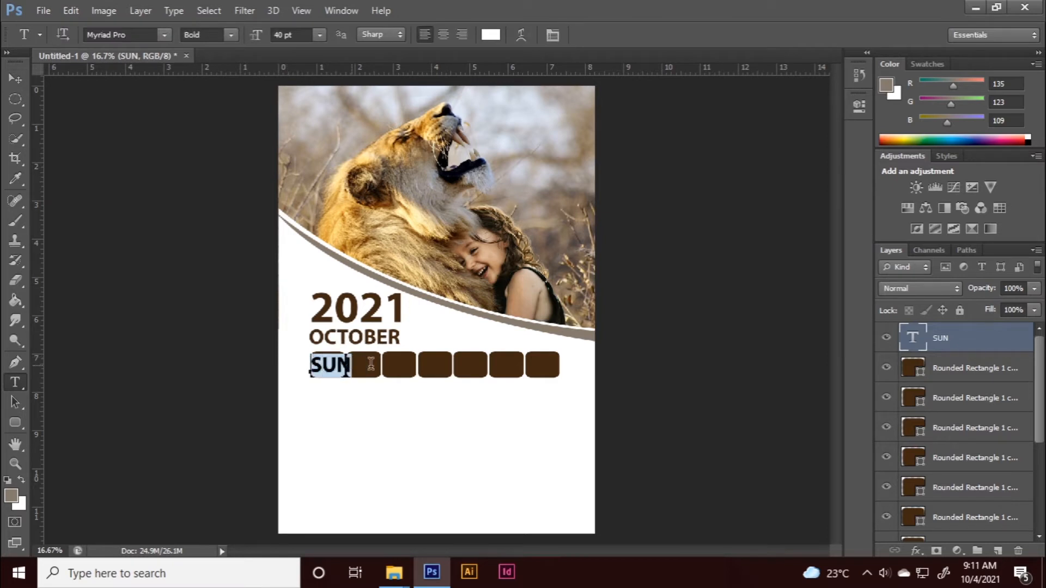
click(492, 35)
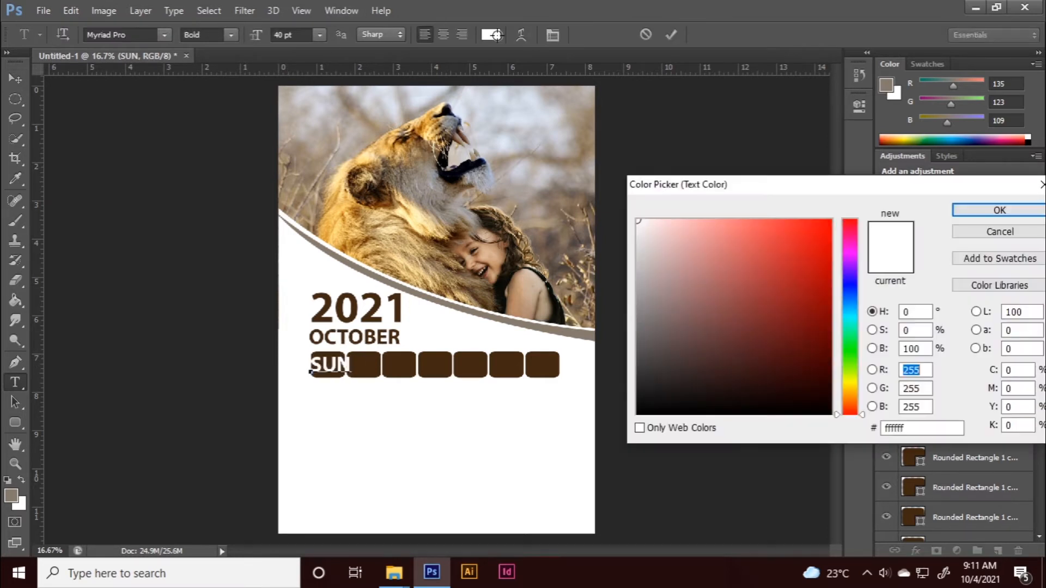
click(1015, 204)
click(275, 34)
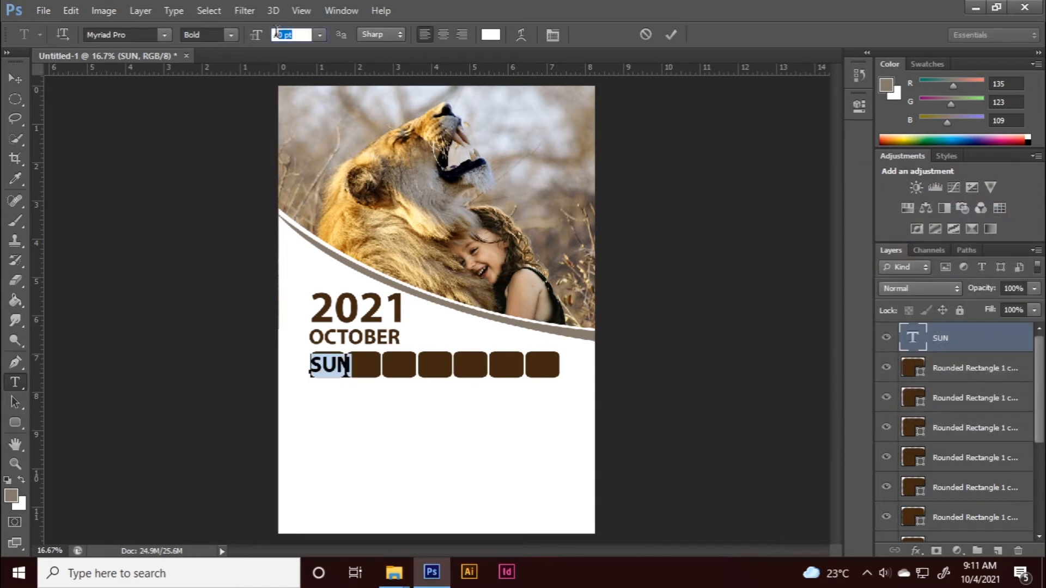
key(shift+Down)
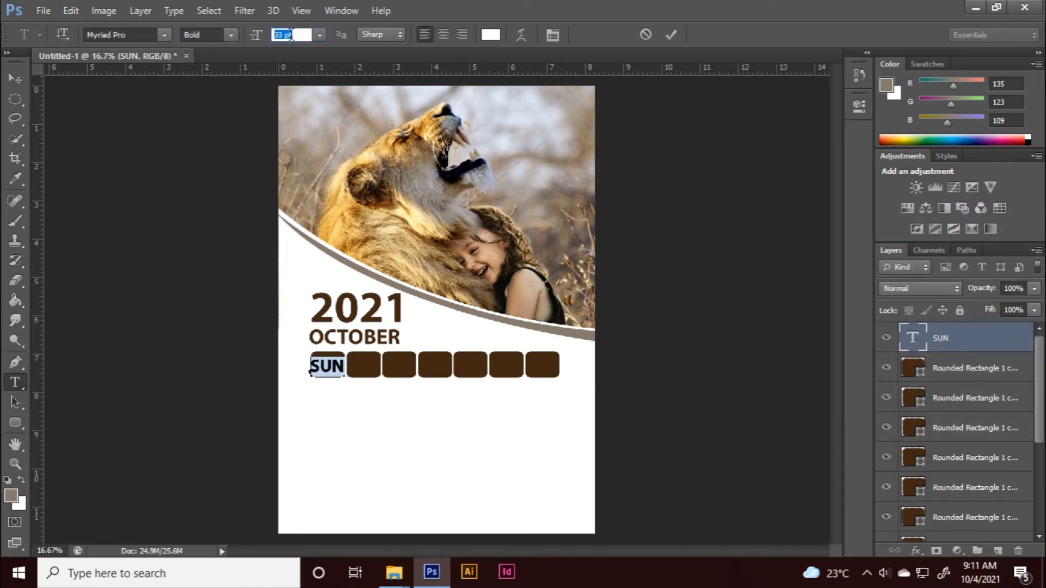
key(Down)
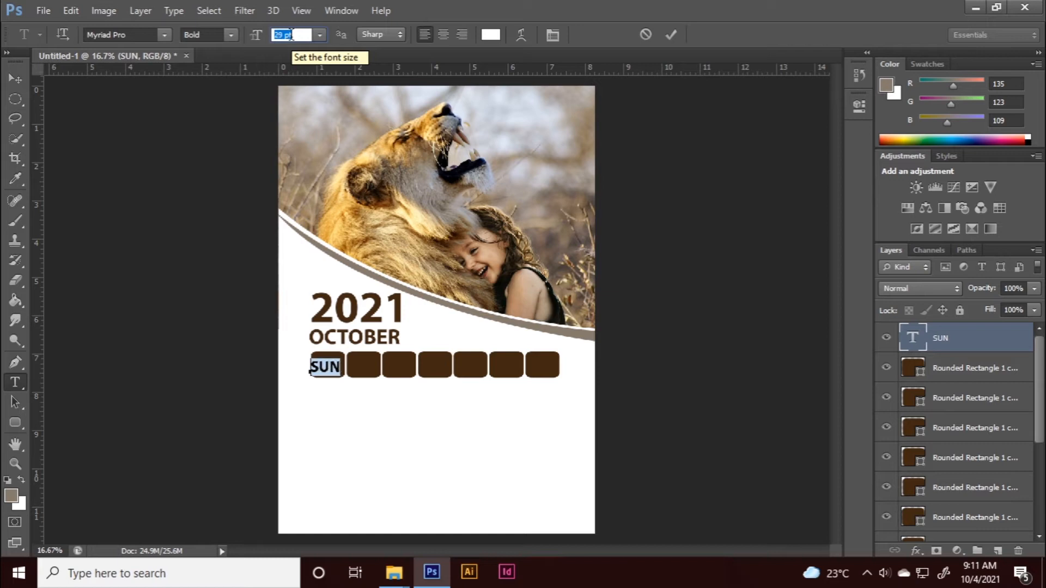
click(13, 78)
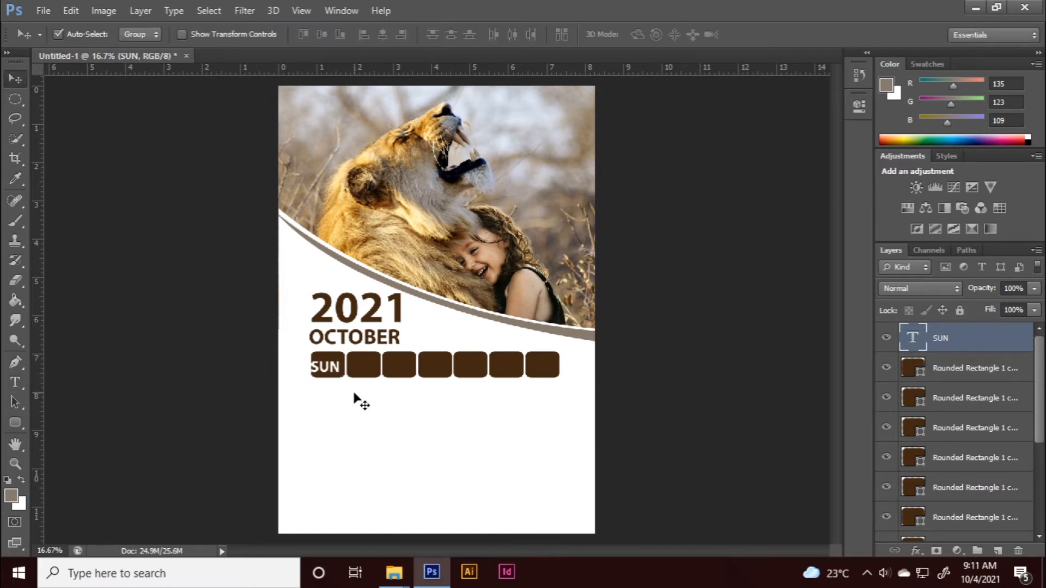
key(shift+Right)
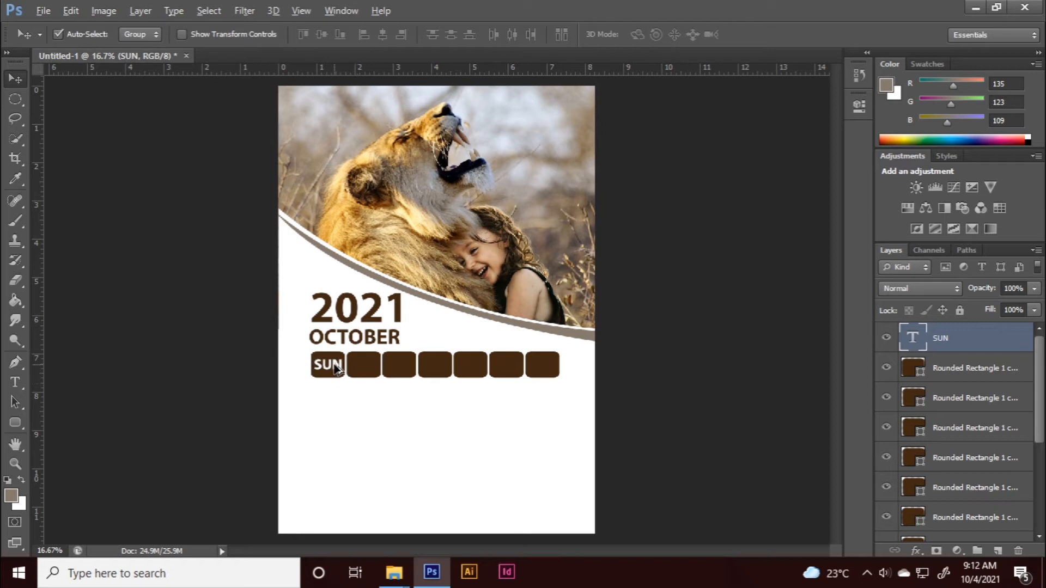
Step: Duplicate the SUN label onto the second weekday box and change the copy's text to MON
drag(336, 369, 371, 369)
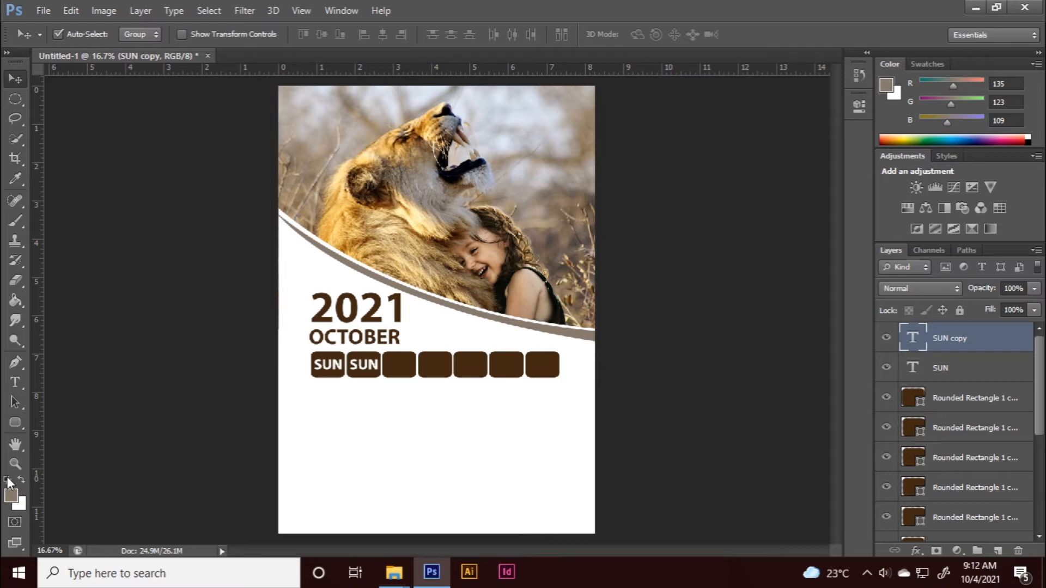
click(15, 382)
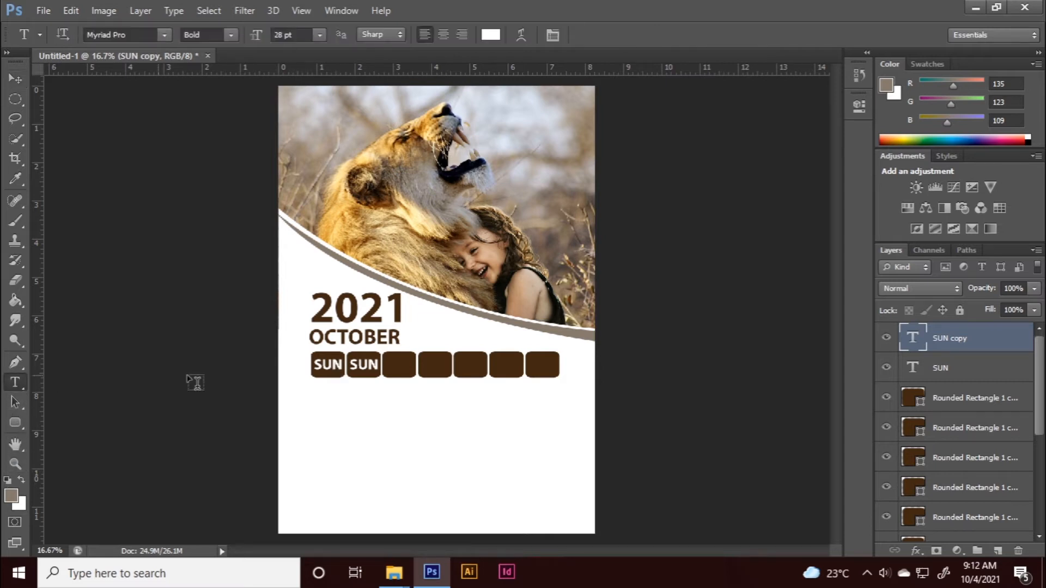
drag(376, 364, 353, 367)
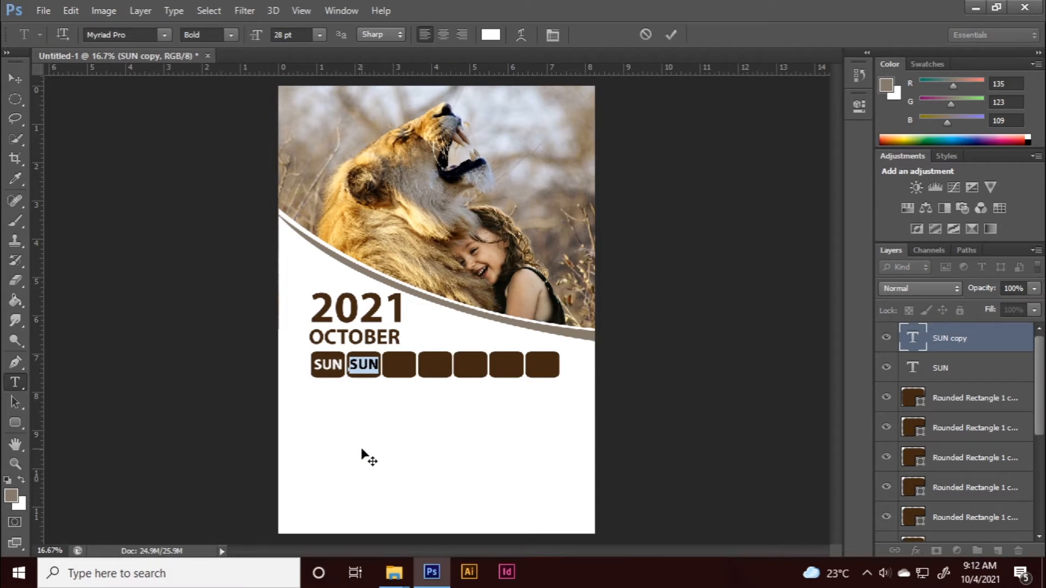
text(TO)
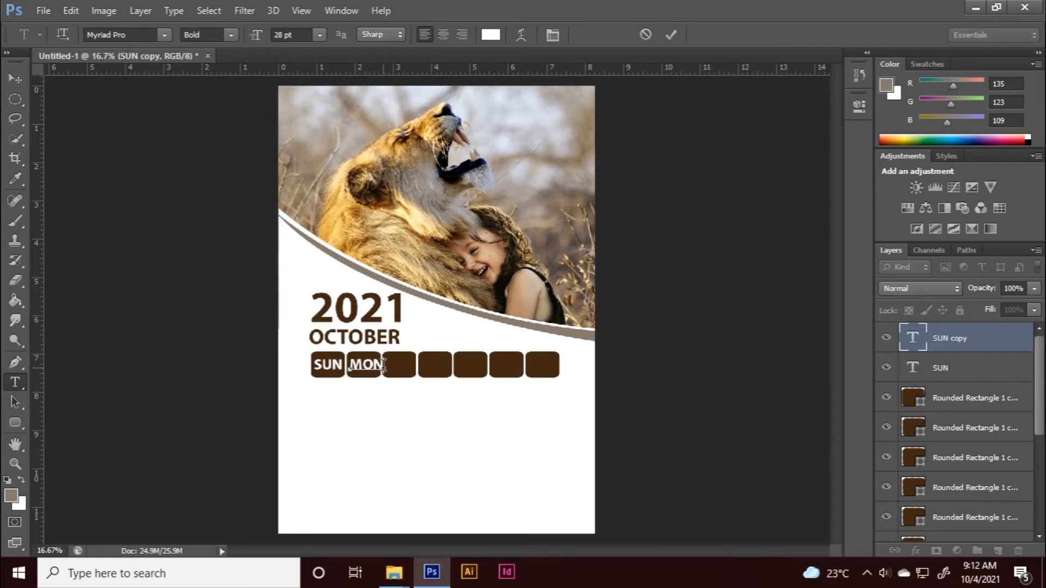
Step: Set the MON label's font size to 26 pt and centre it inside the second weekday box
drag(383, 365, 345, 365)
click(262, 35)
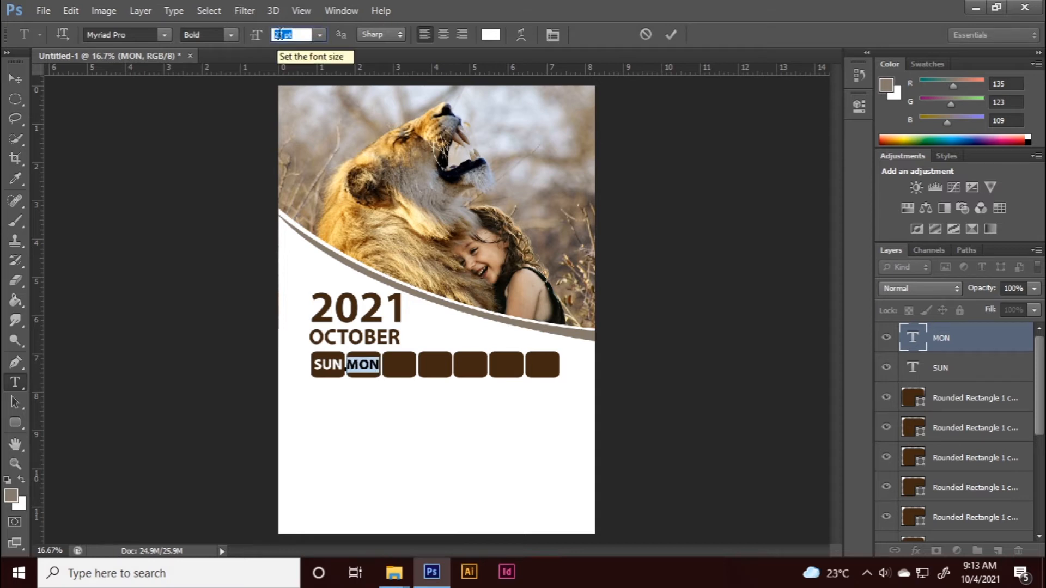
key(Down)
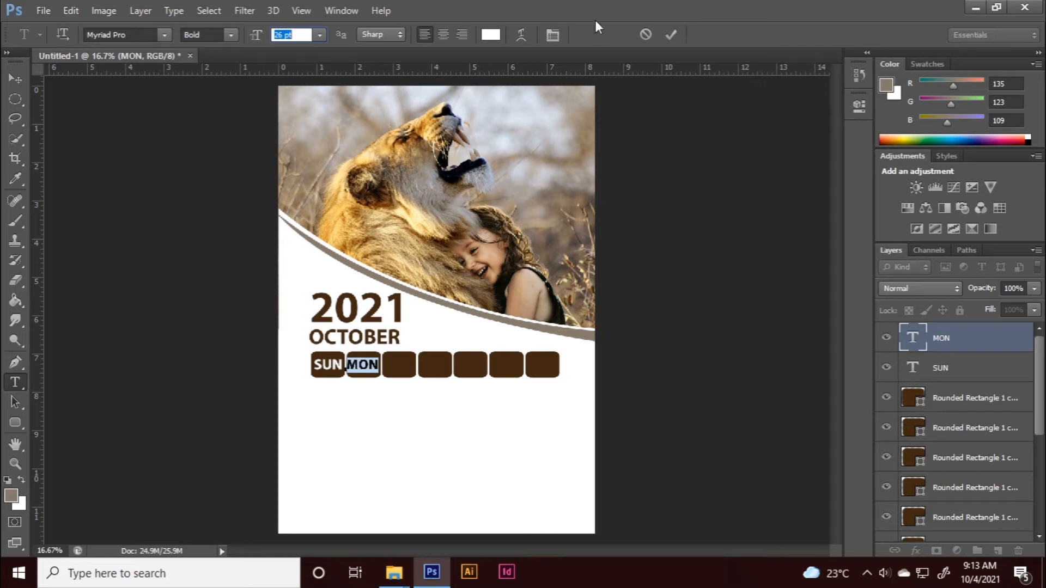
click(670, 35)
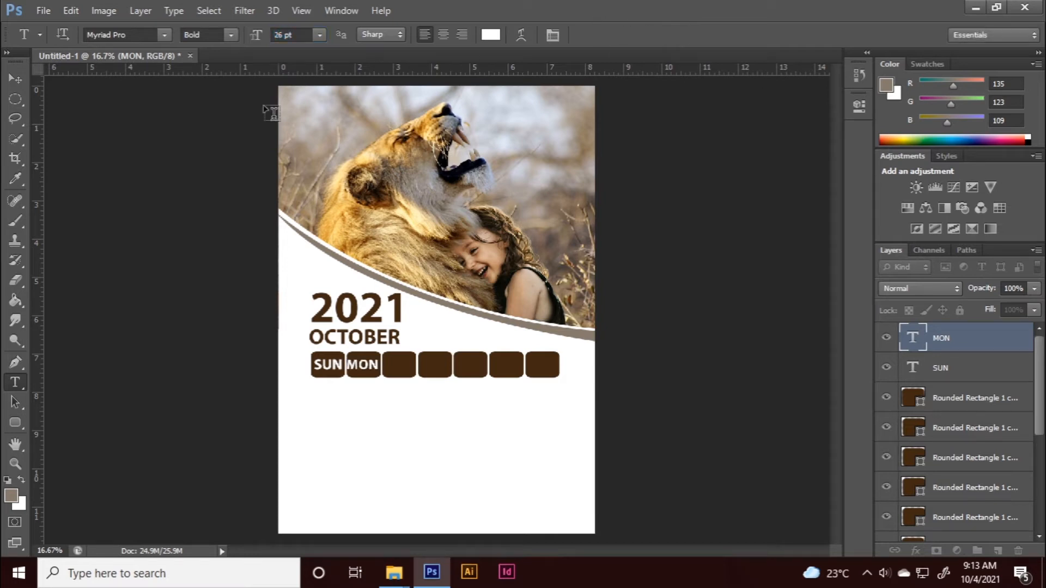
click(15, 79)
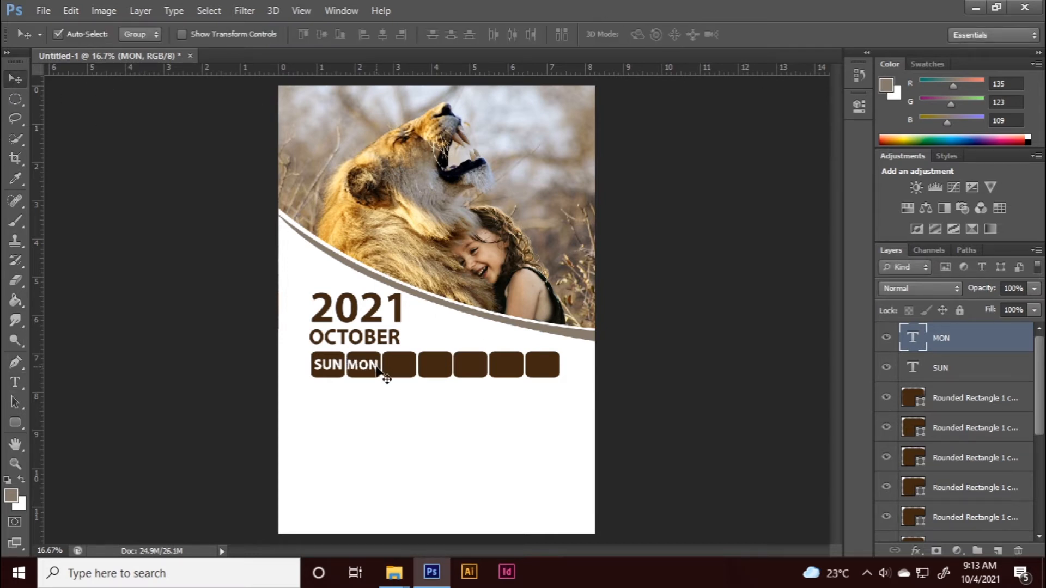
key(shift+Right)
key(shift+Right)
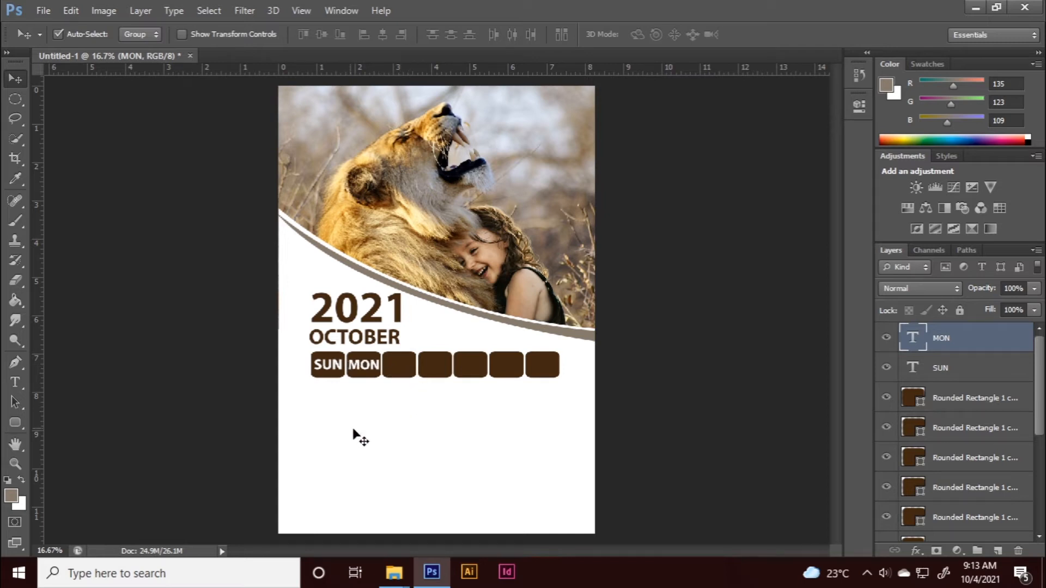
Step: Set the SUN label's font size to 26 pt to match the MON label
click(15, 383)
double_click(326, 364)
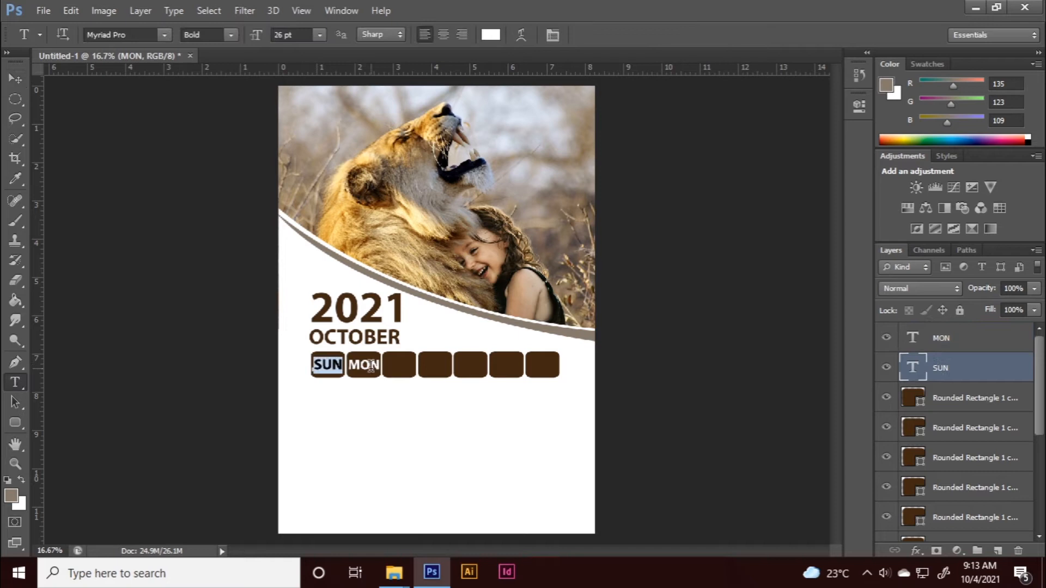
click(291, 32)
text(26)
click(674, 34)
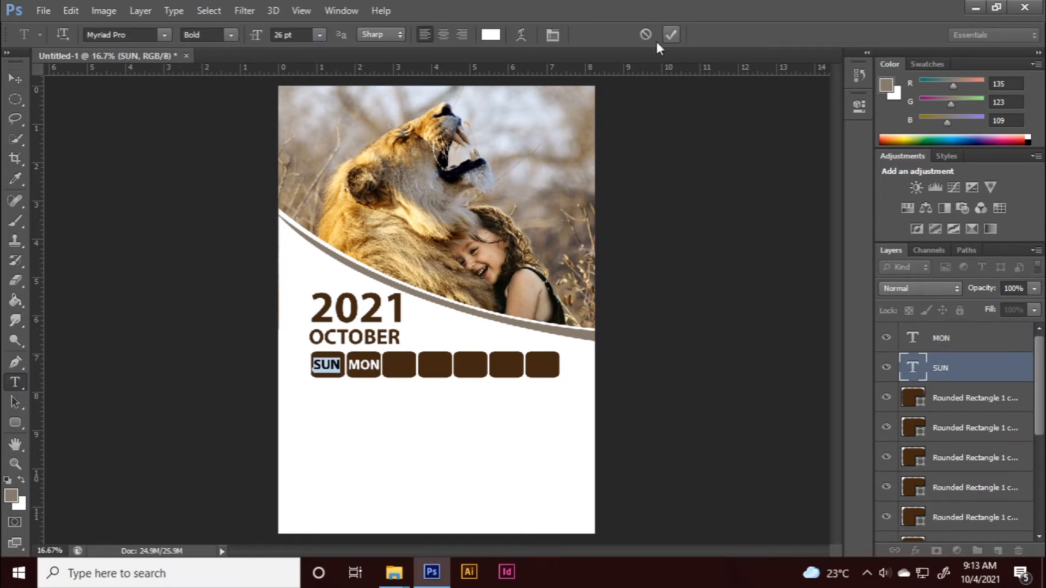
Step: Duplicate the MON label onto the third weekday box and change the copy's text to TUE
click(15, 78)
key(ctrl+plus)
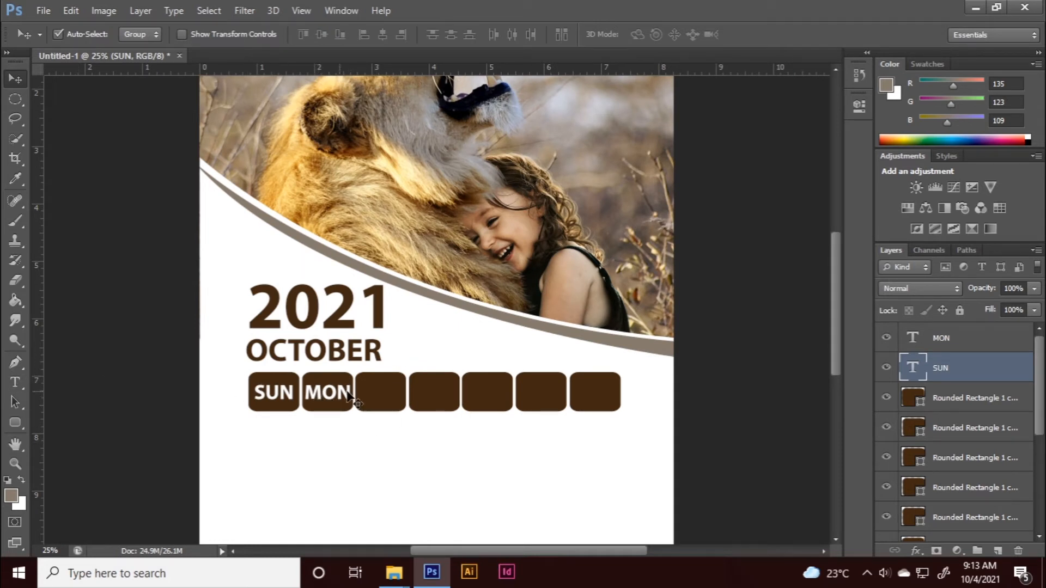
drag(333, 398, 368, 391)
key(ctrl+z)
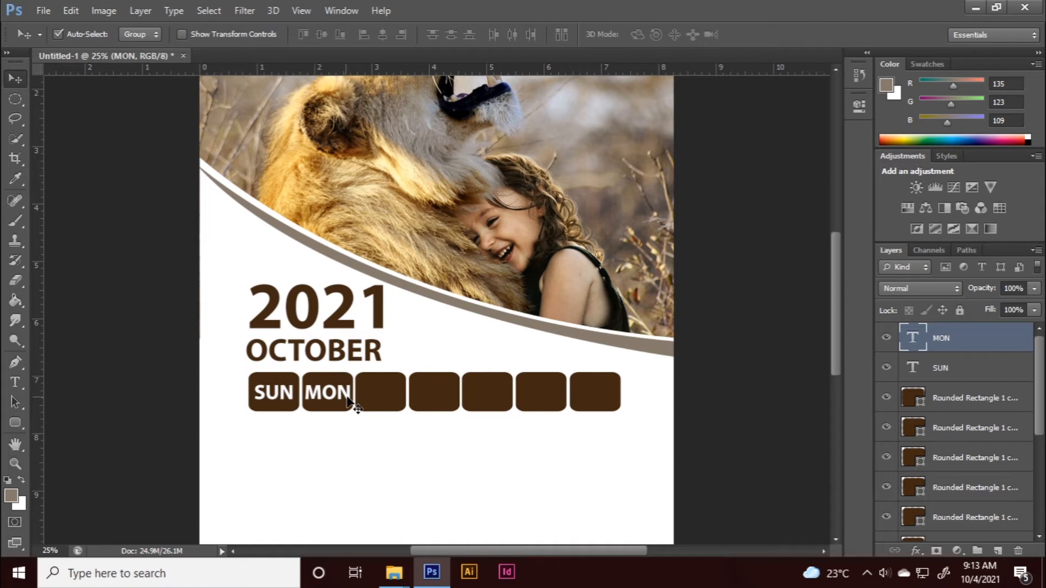
drag(348, 401, 402, 401)
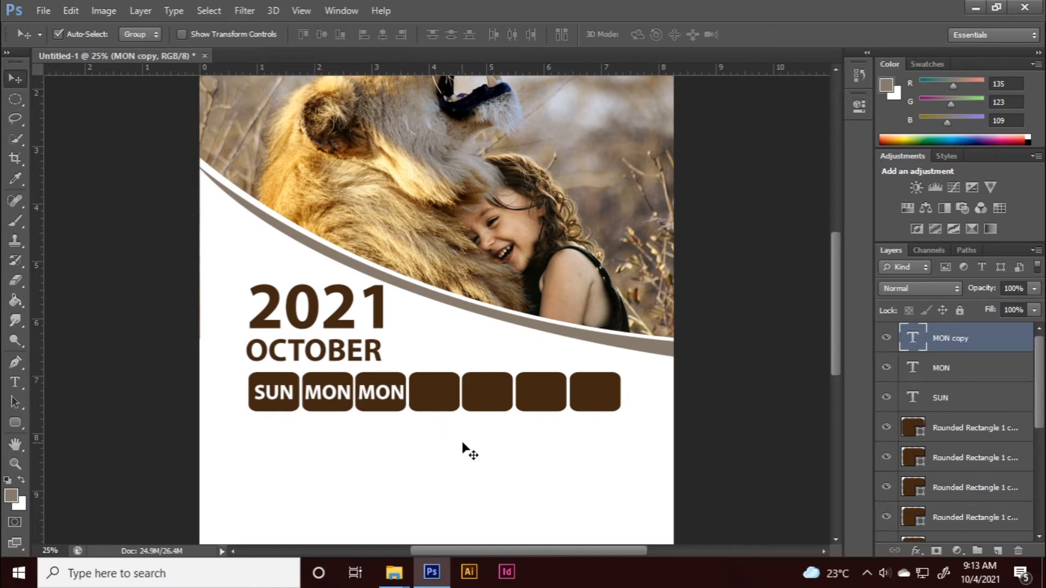
click(16, 382)
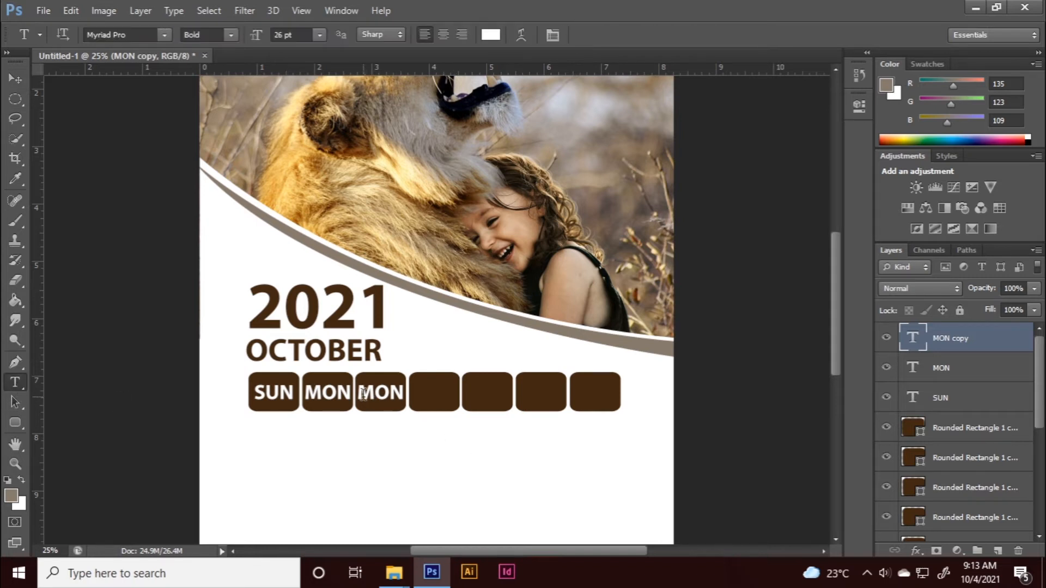
drag(361, 392, 406, 392)
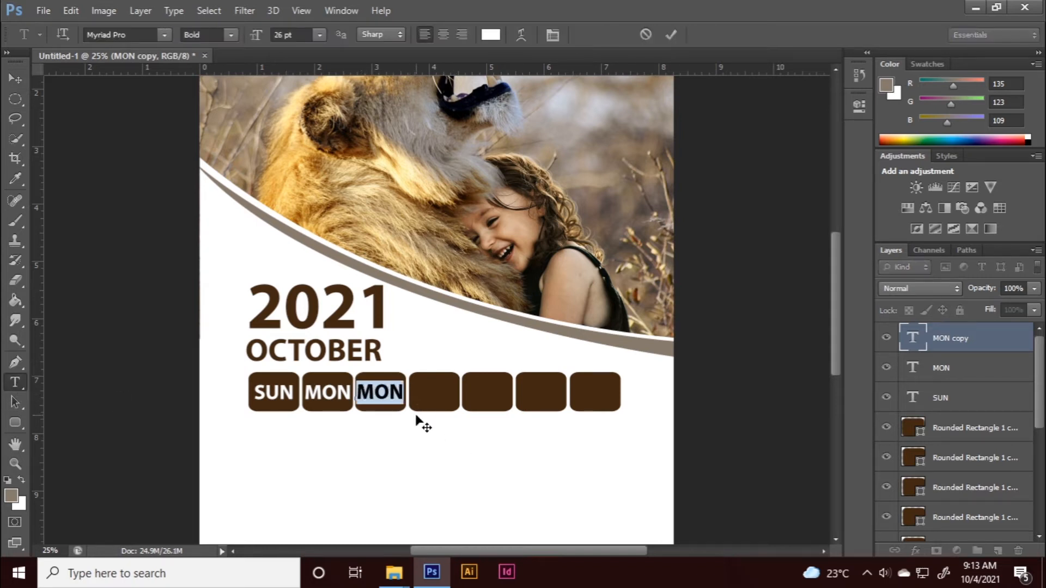
text(TUE)
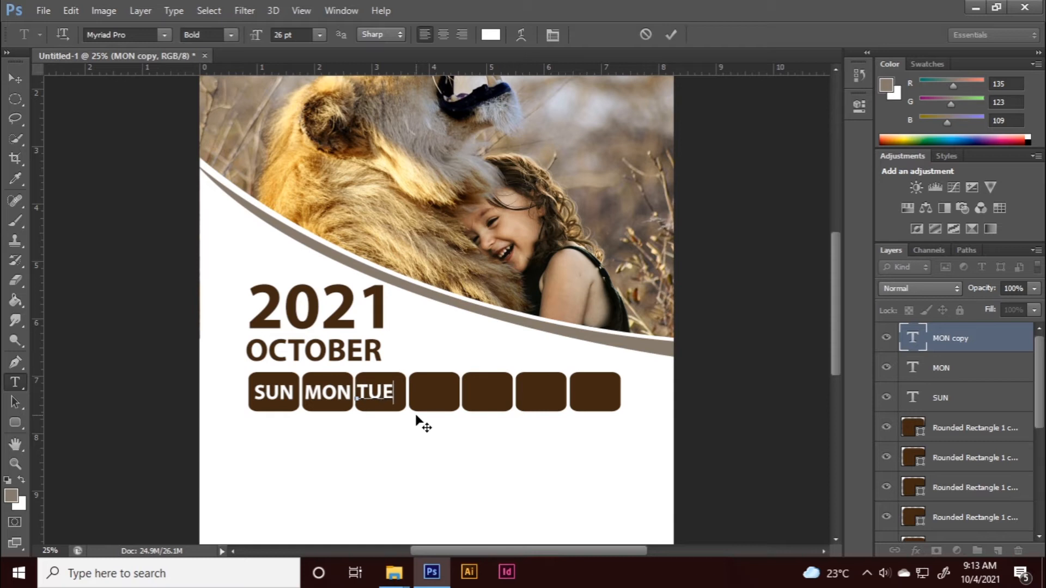
click(671, 35)
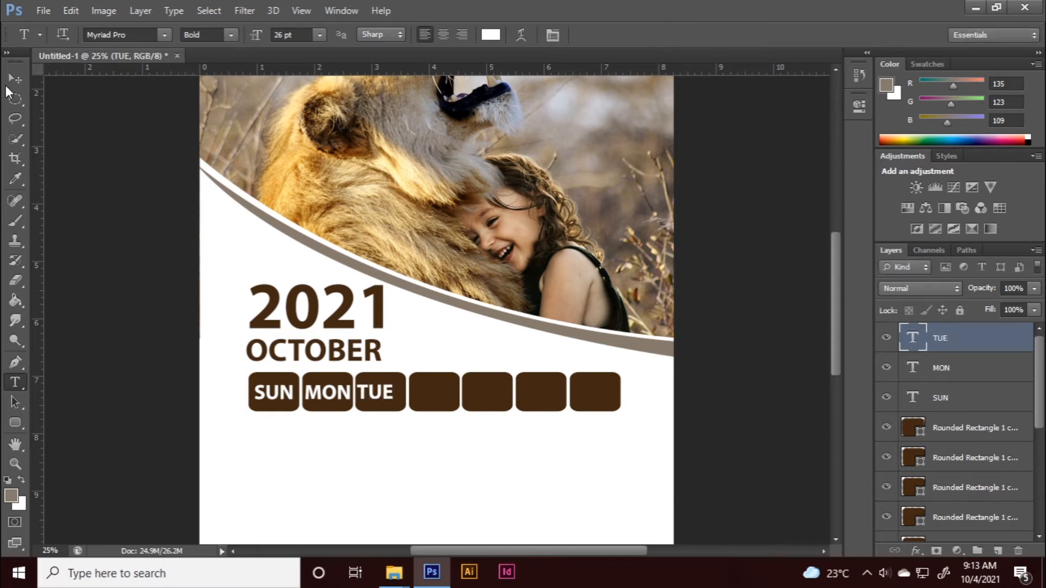
Step: Nudge the TUE label to the right until it is centred inside the third weekday box
key(v)
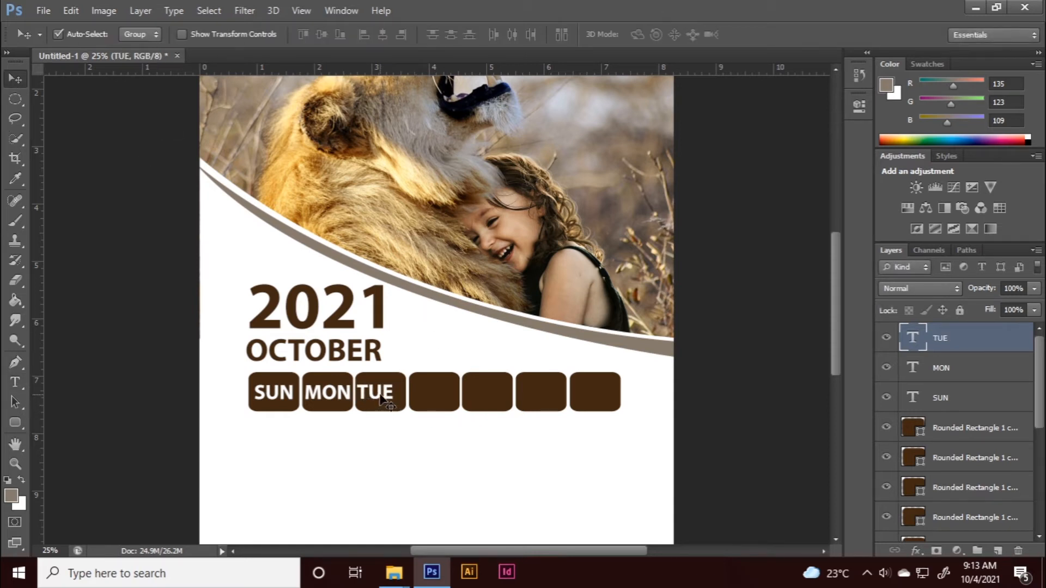
key(shift+Right)
key(shift+Right)
key(shift+Right)
key(shift+Right)
Step: Duplicate the TUE label onto the fourth weekday box and change the copy's text to WED
drag(391, 401, 441, 401)
key(Left)
key(Left)
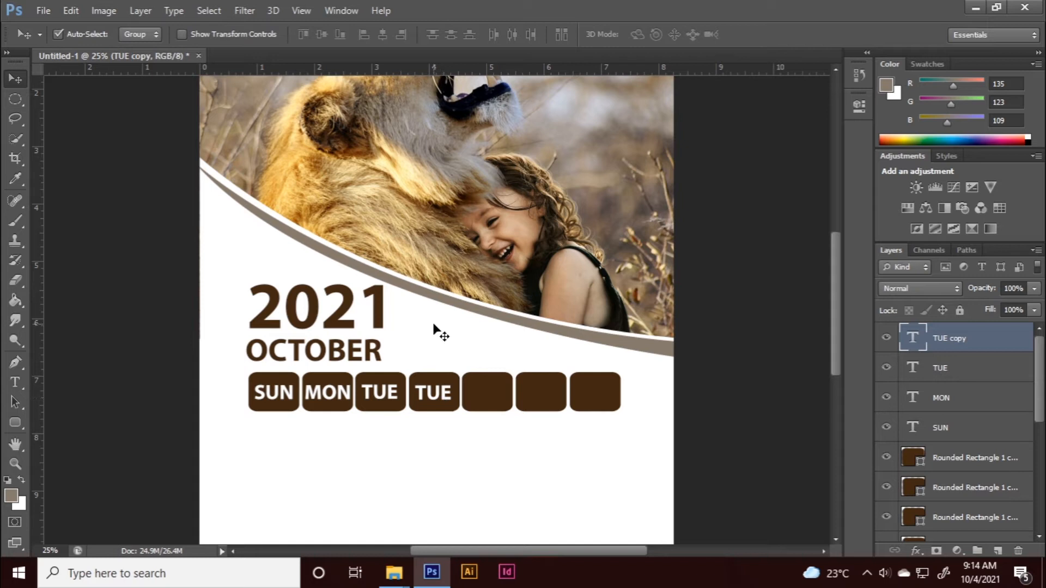
click(15, 381)
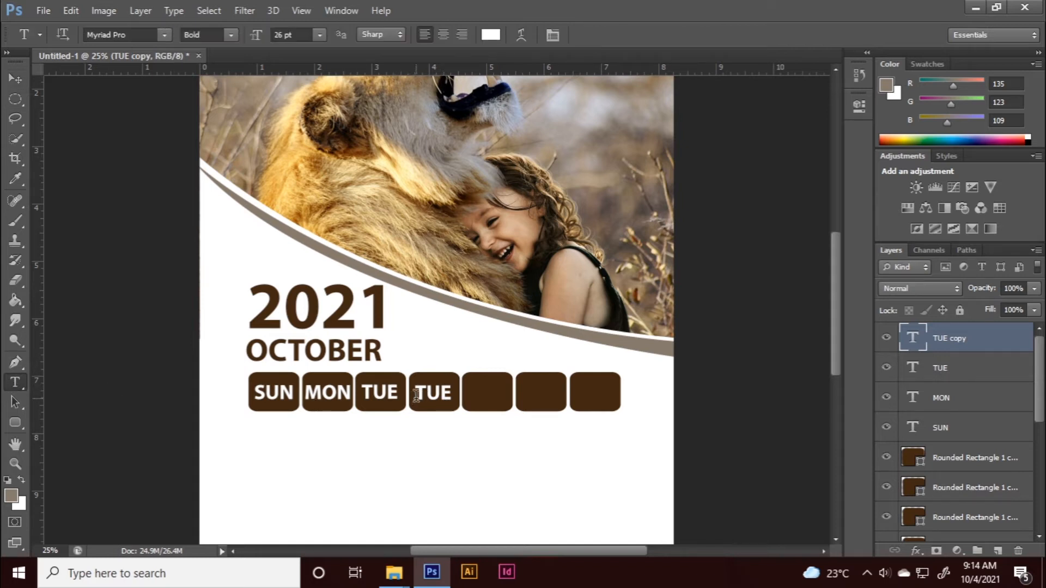
drag(417, 395, 451, 397)
text(WED)
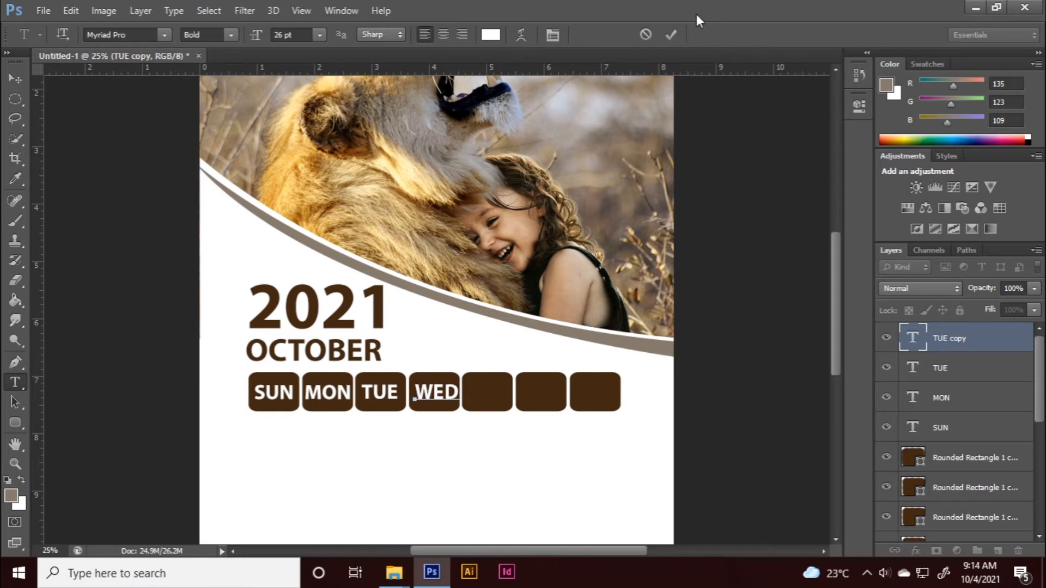
click(673, 35)
Step: Nudge the WED label to the left until it is centred inside the fourth weekday box
click(18, 83)
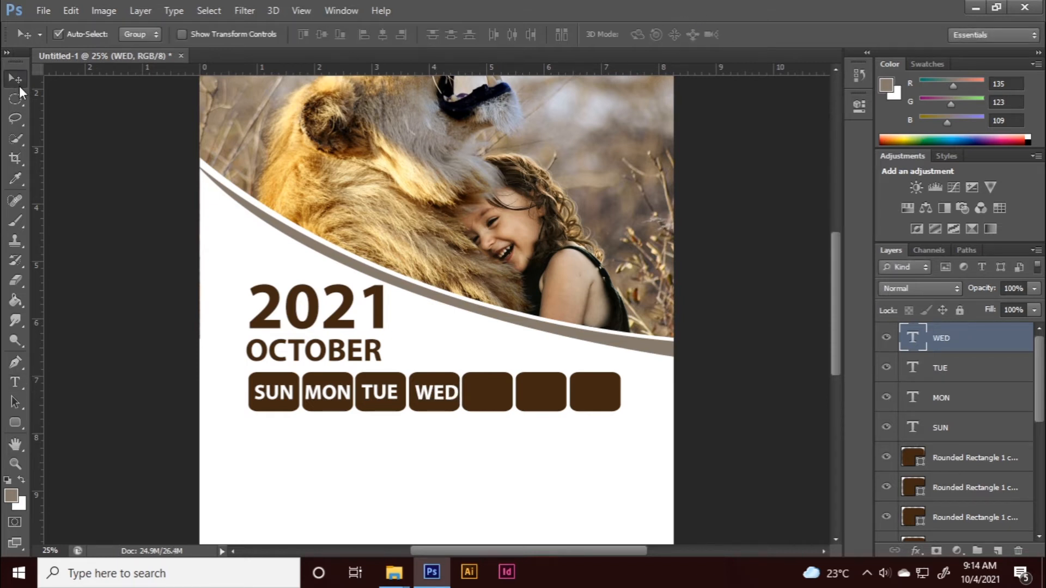
key(Left)
key(Left)
key(Left)
key(Left)
key(Left)
Step: Duplicate the WED label onto the fifth weekday box and change the copy's text to THUR
drag(439, 398, 490, 406)
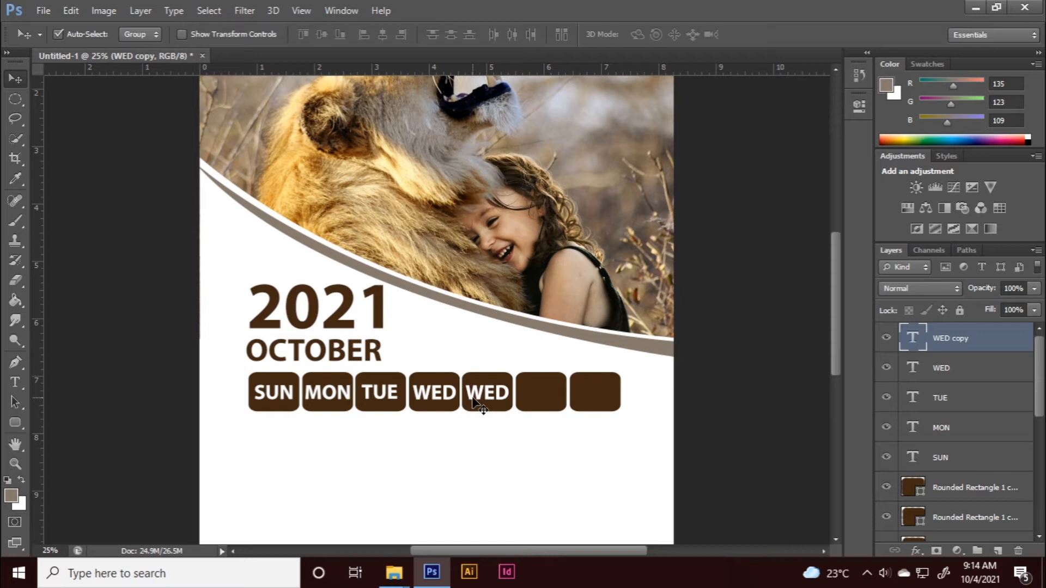
click(18, 385)
drag(510, 391, 473, 388)
text(TH)
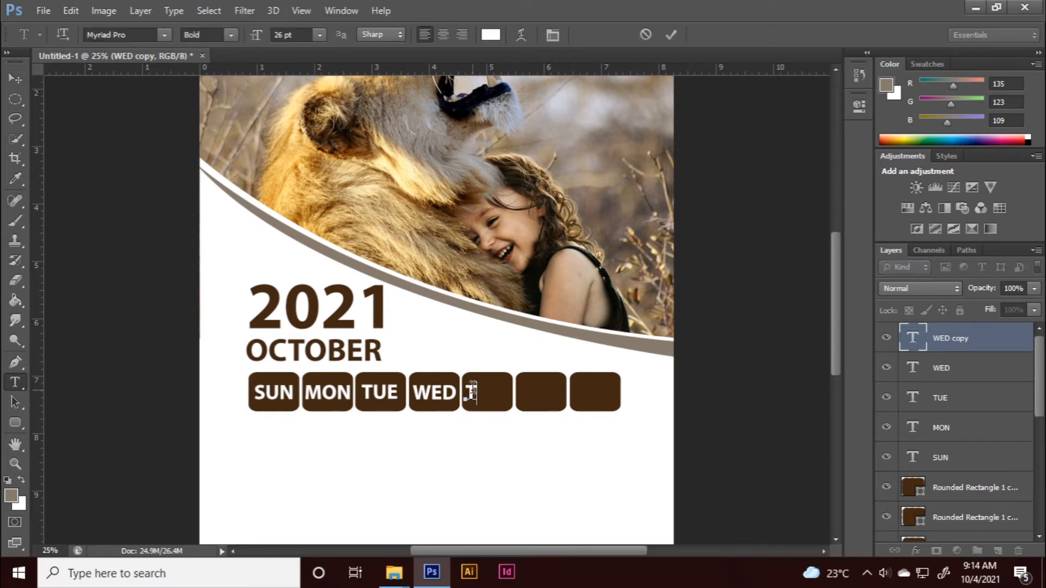
text(UR)
click(15, 78)
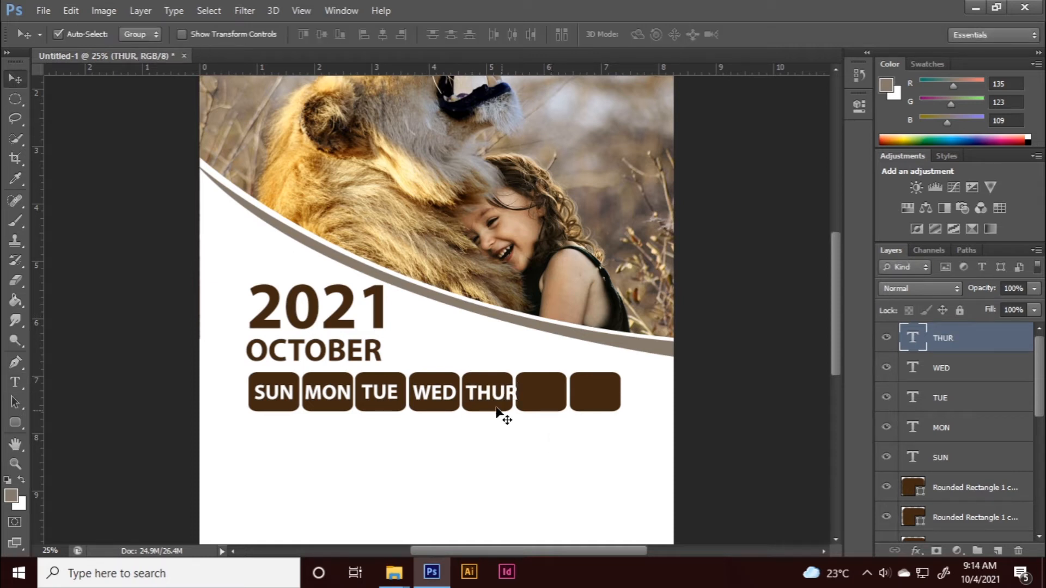
Step: Shorten the THUR label to THU and centre it inside the fifth weekday box
click(15, 381)
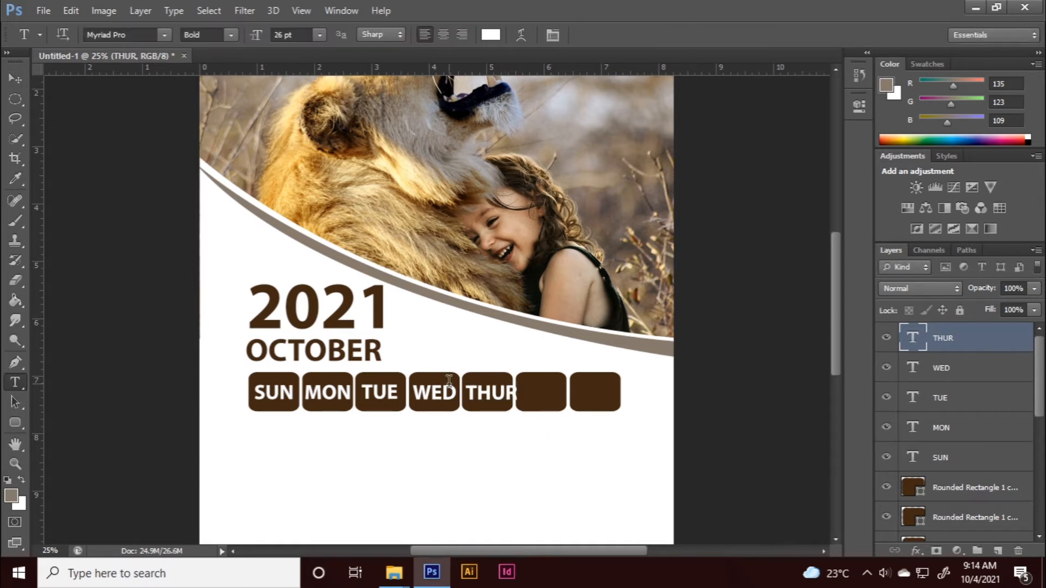
click(515, 396)
key(BackSpace)
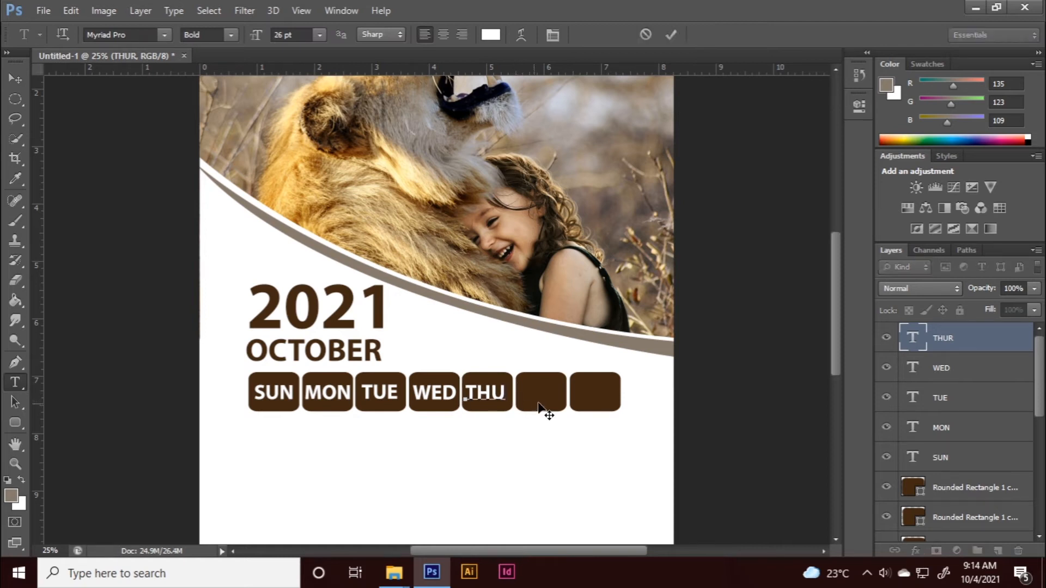
click(670, 35)
click(14, 79)
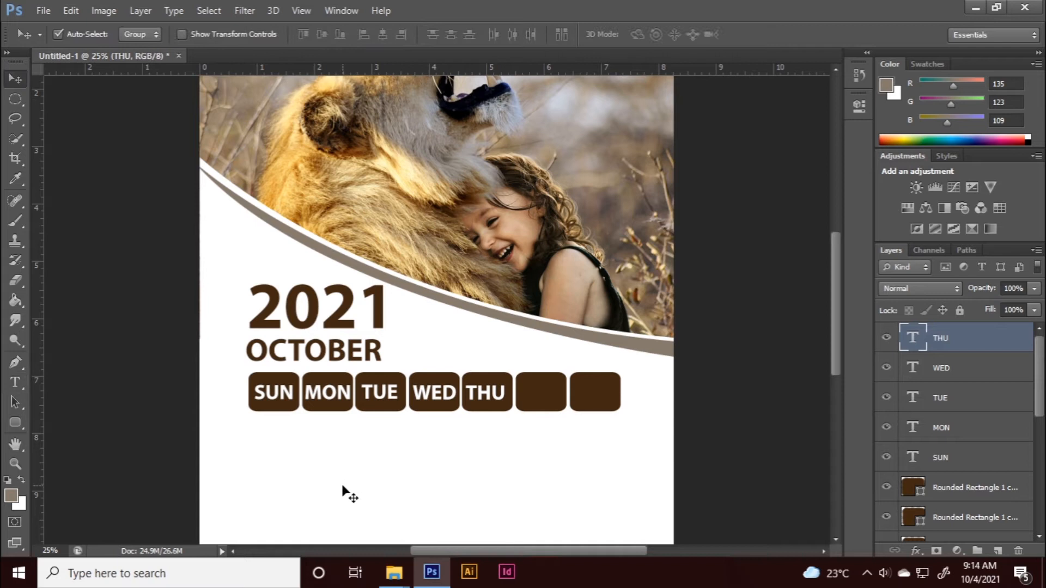
key(Right)
key(Right)
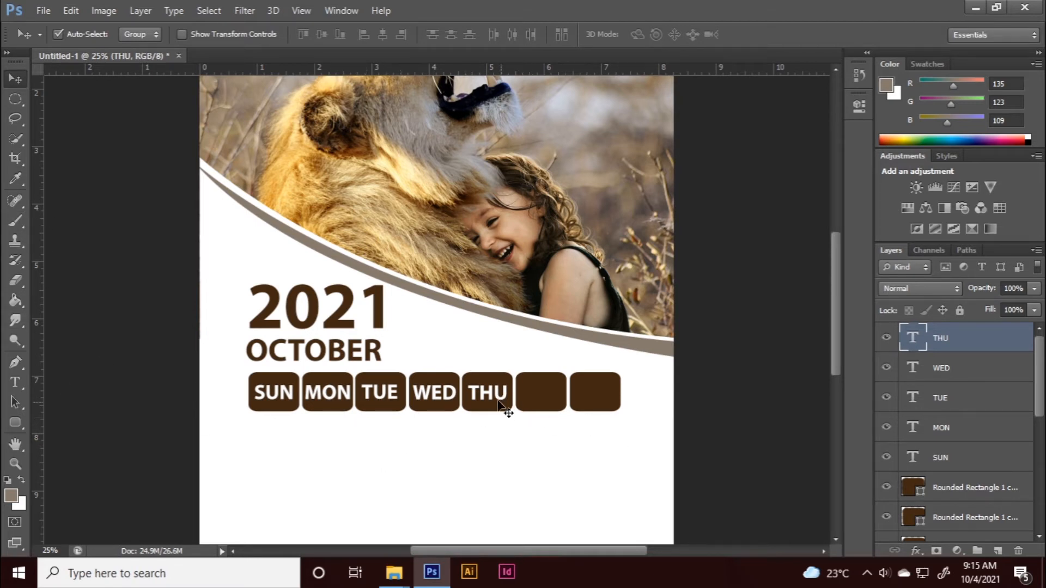
Step: Duplicate the THU label onto the sixth weekday box and change the copy's text to FRI
drag(493, 400, 546, 399)
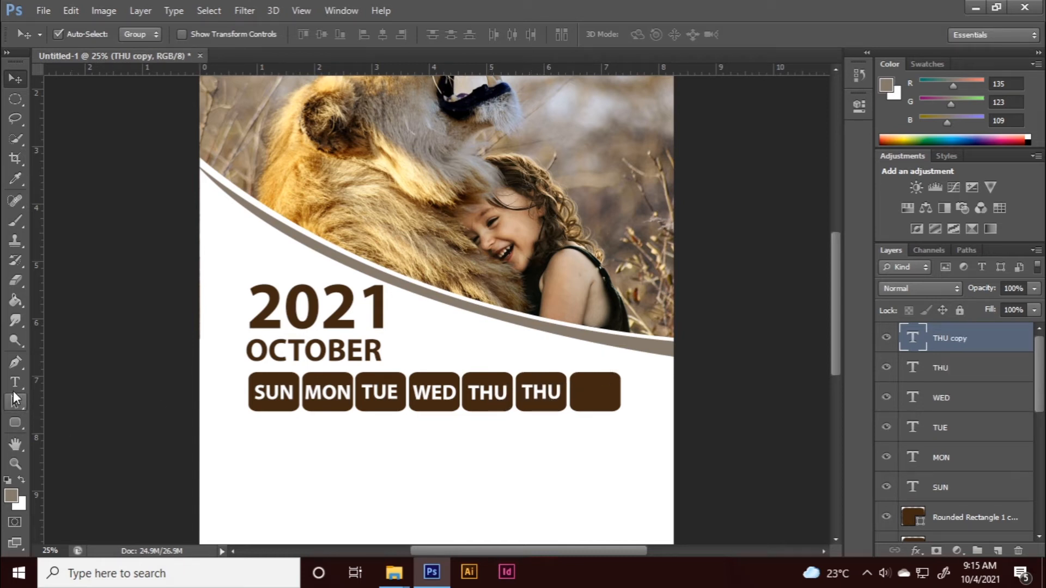
click(15, 382)
drag(561, 389, 523, 392)
text(FRI)
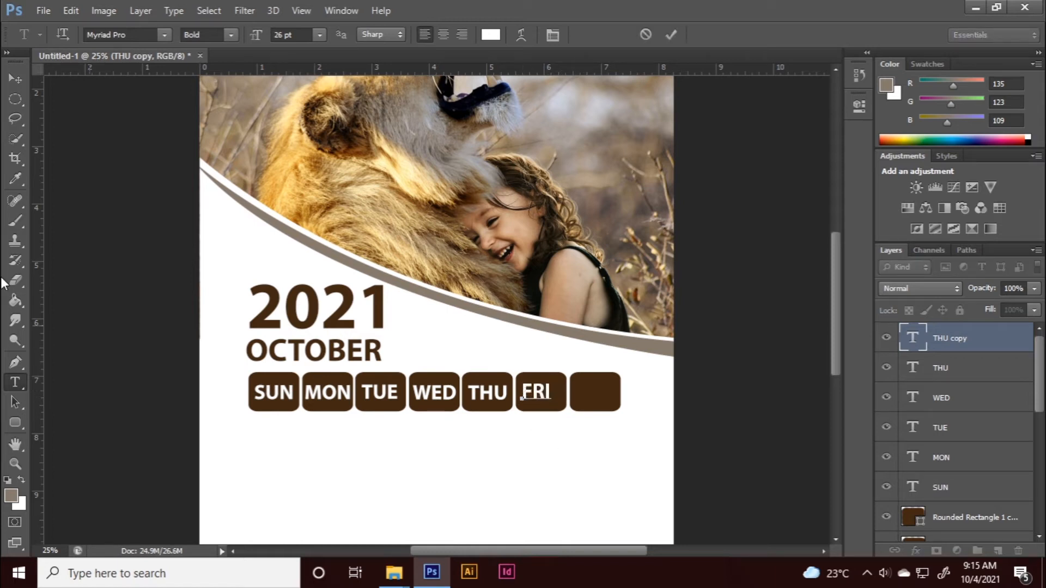
Step: Nudge the FRI label to the right until it is centred inside the sixth weekday box
click(15, 78)
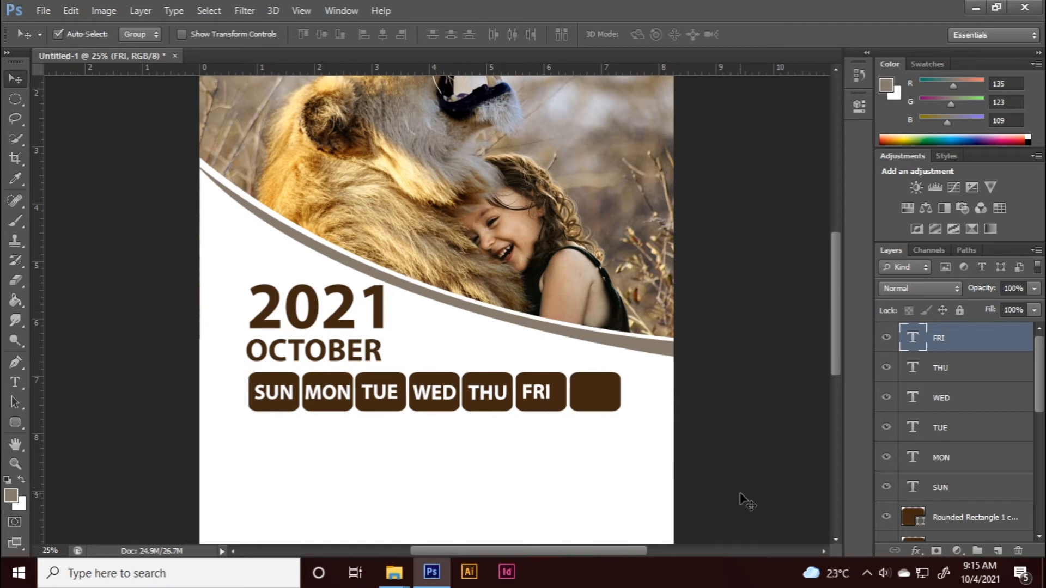
key(shift+Right)
key(shift+Right)
key(shift+Right)
key(shift+Right)
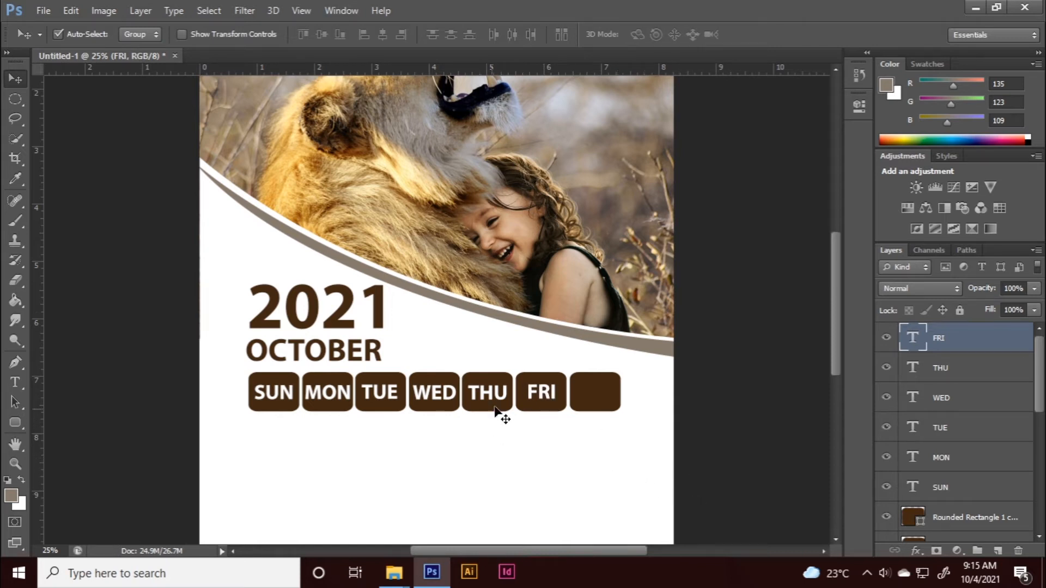
click(557, 400)
click(553, 396)
key(Right)
key(Right)
key(Right)
key(Left)
Step: Duplicate the FRI label onto the seventh weekday box and change the copy's text to SAT
drag(553, 398, 606, 401)
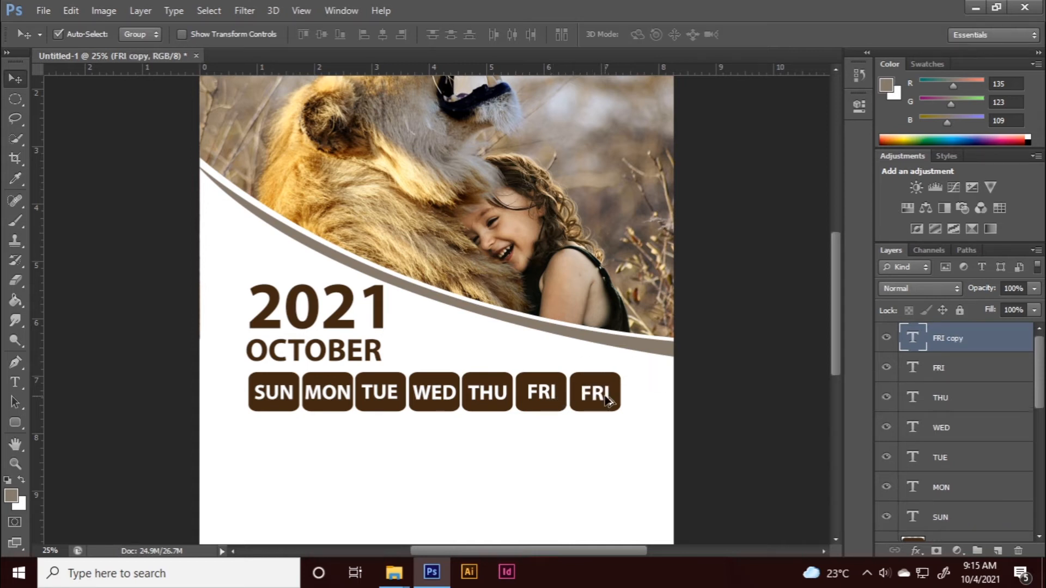
click(15, 382)
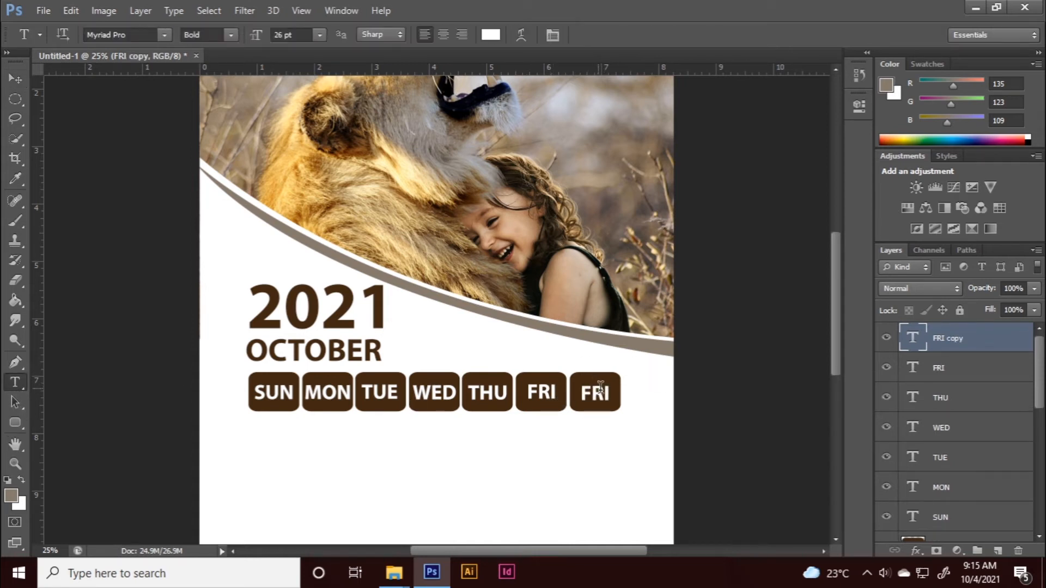
drag(609, 393, 578, 393)
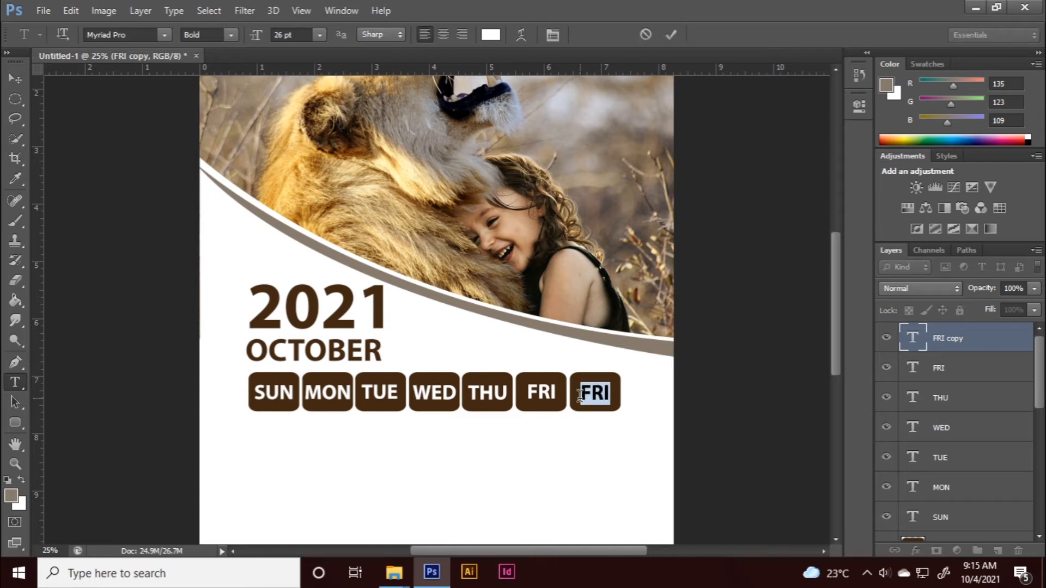
text(SAT)
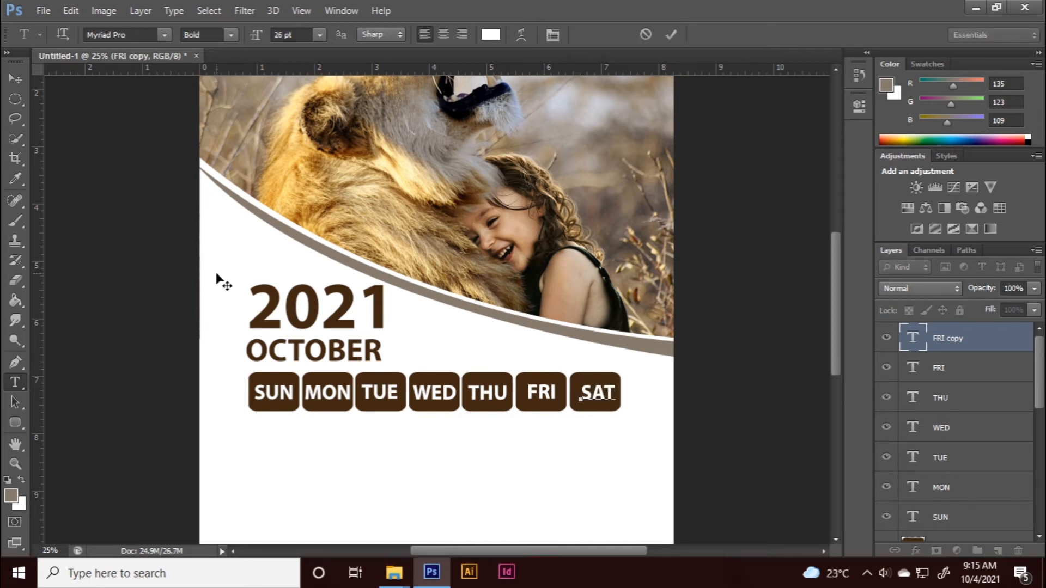
Step: Nudge the SAT label slightly left to centre it inside the seventh weekday box
click(15, 78)
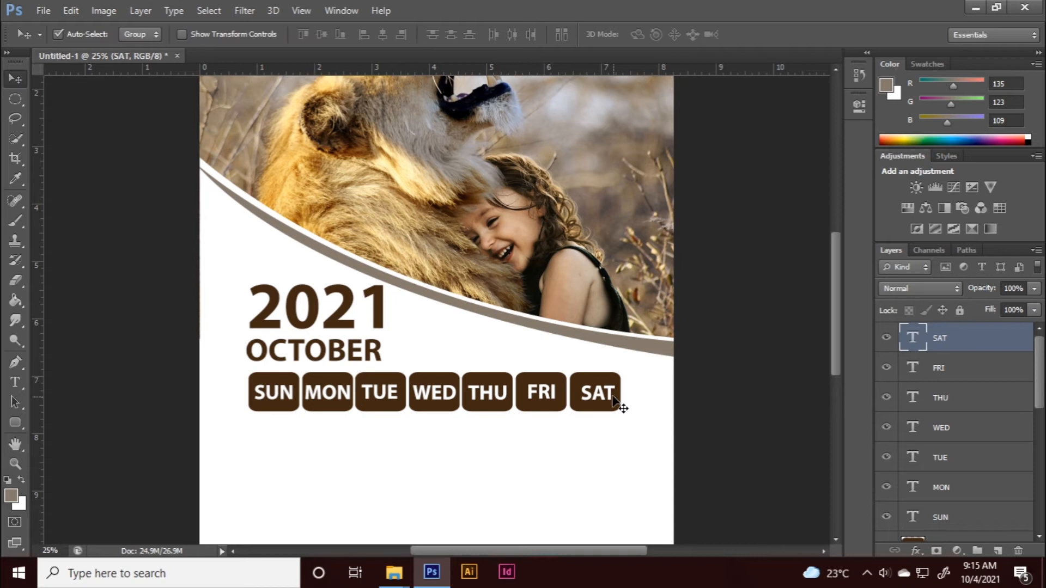
key(Left)
key(Left)
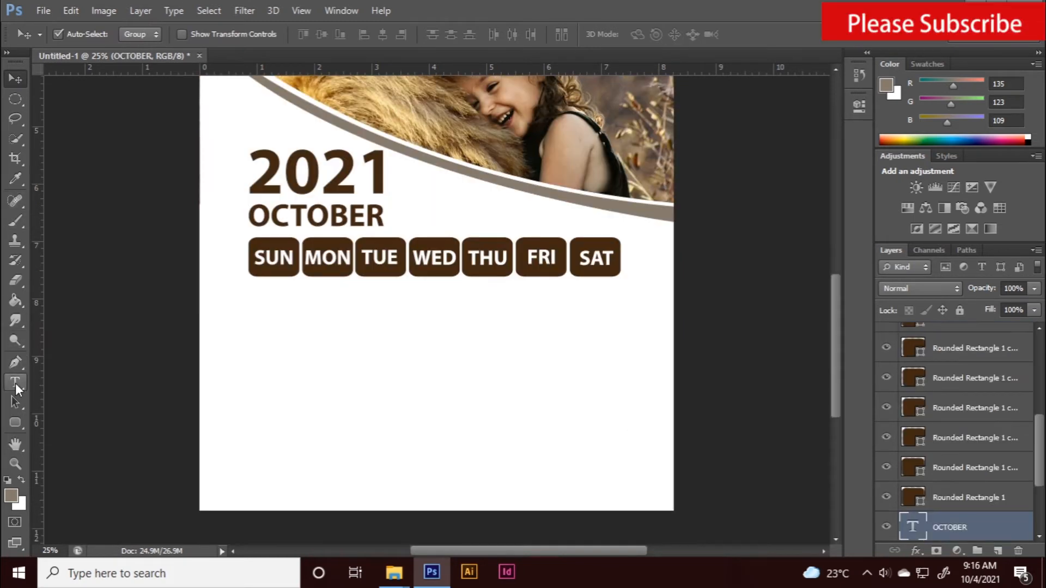
Step: Check in the system calendar which weekdays the October 2021 dates fall on
click(15, 383)
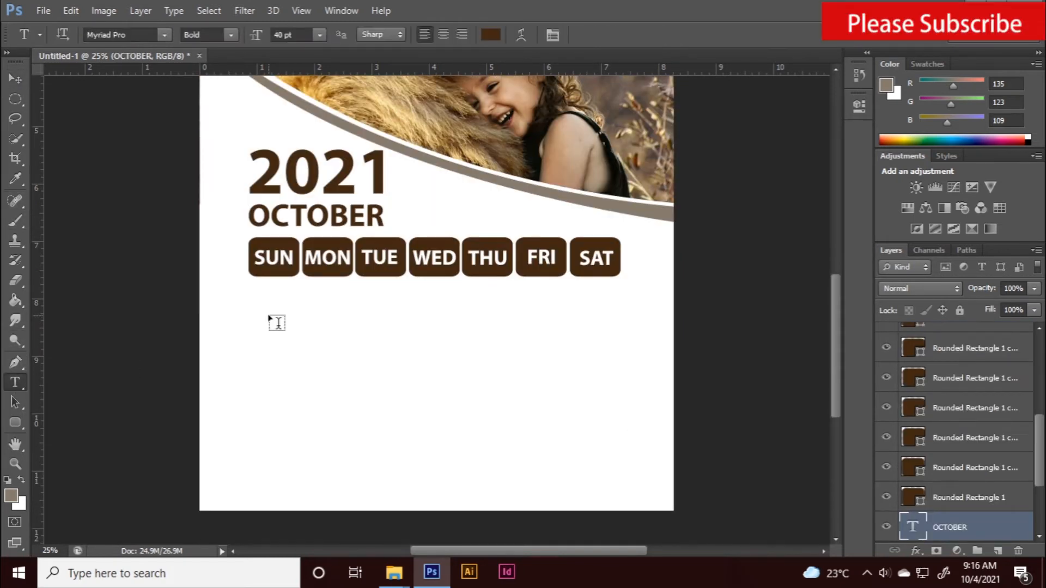
click(979, 581)
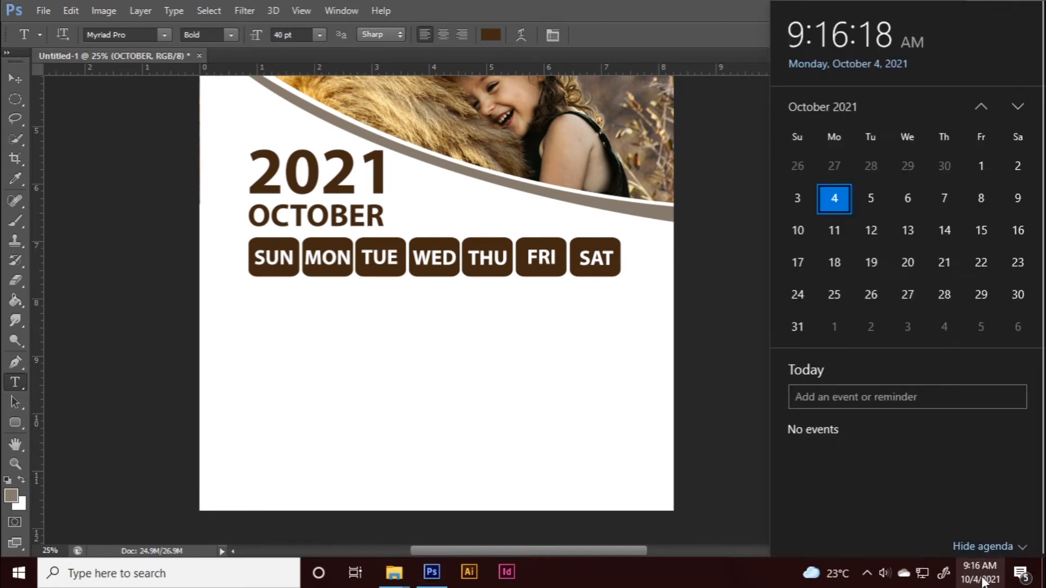
click(985, 581)
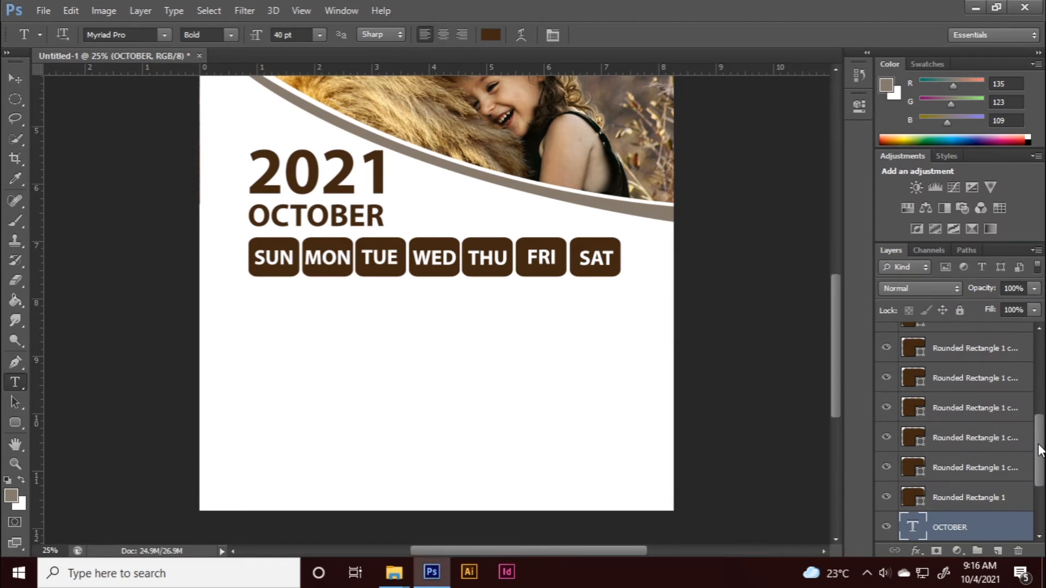
Step: Group the seven rounded rectangle layers of the weekday boxes and duplicate the group
click(963, 498)
drag(1039, 434, 1042, 463)
click(979, 425)
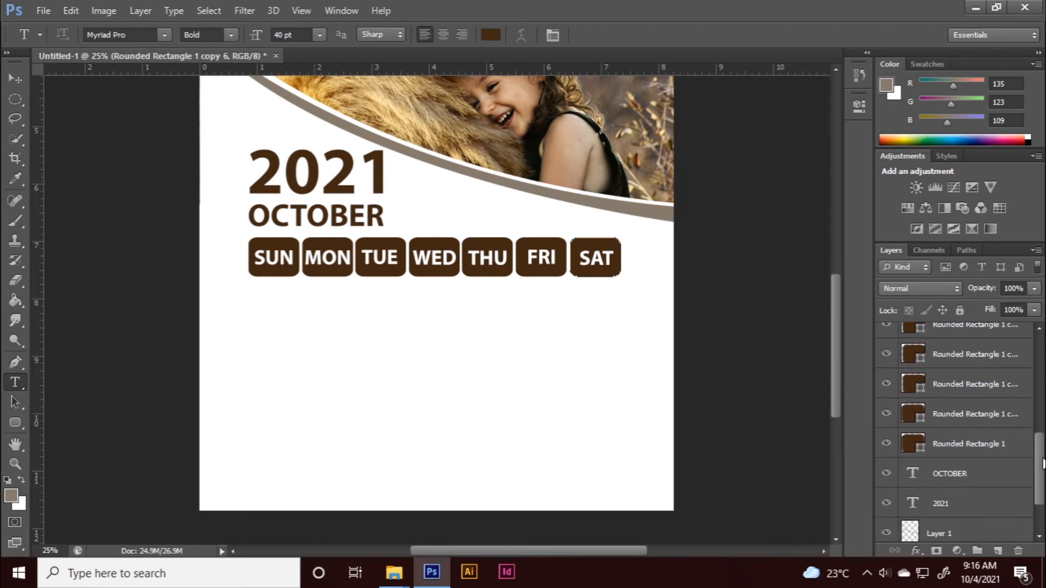
shift+click(984, 446)
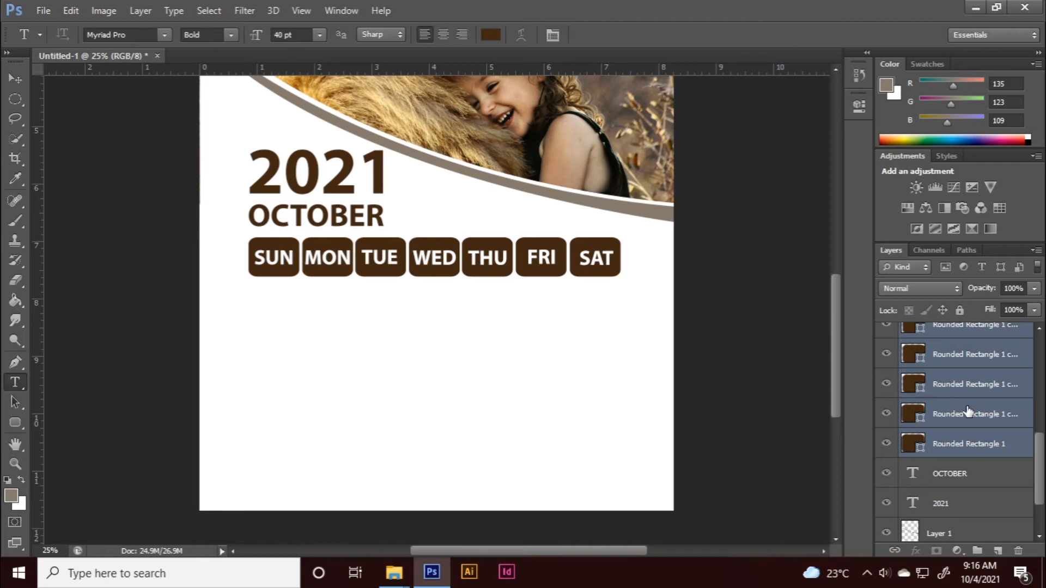
key(ctrl+g)
drag(971, 384, 997, 550)
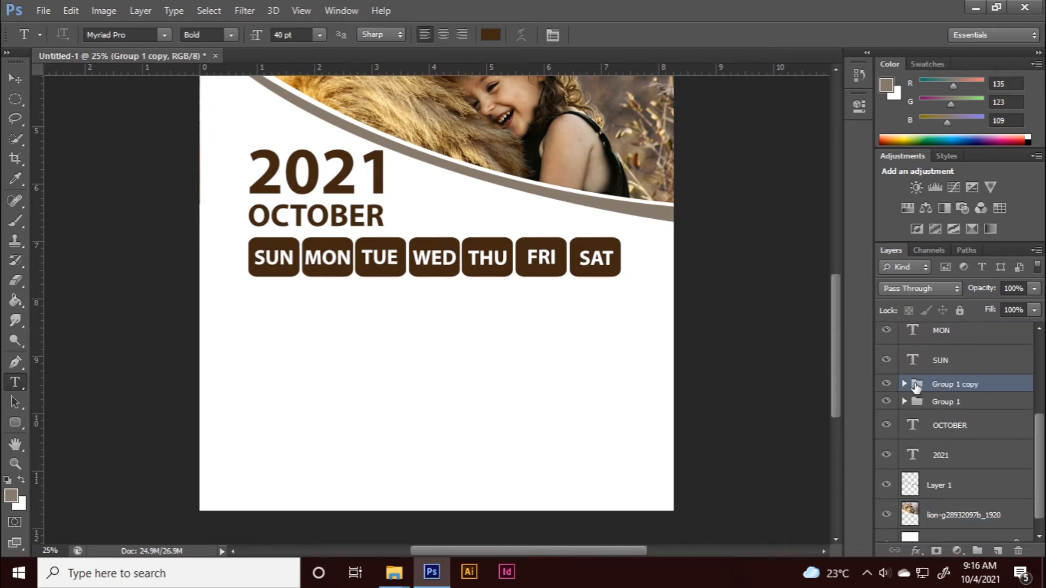
Step: Move the duplicated group of seven boxes straight down to form a row just below the weekday labels
click(16, 80)
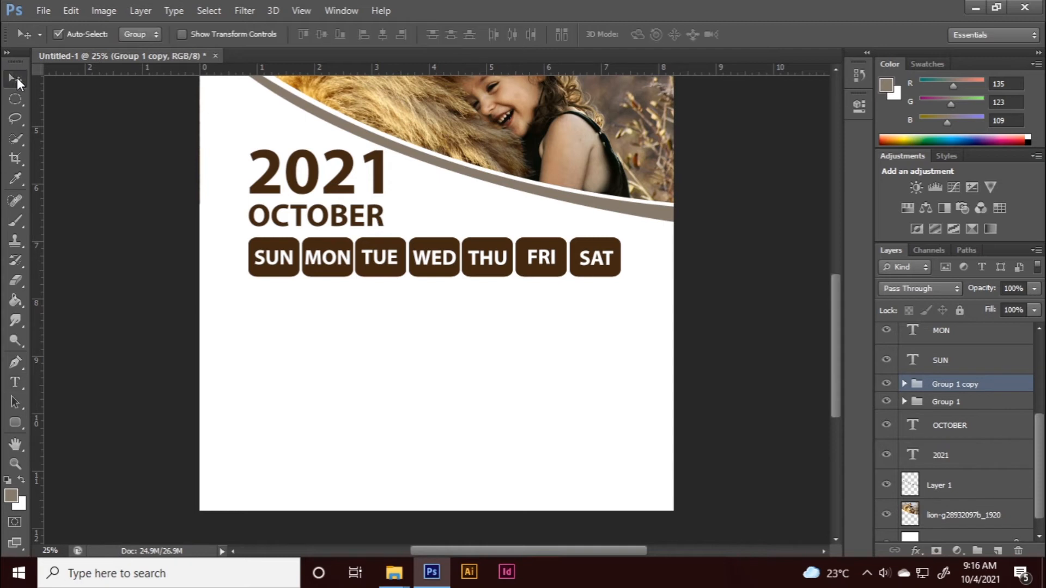
key(shift+Down)
key(shift+Down)
key(shift+Down)
key(shift+Down)
key(shift+Down)
key(shift+Down)
key(shift+Down)
key(shift+Down)
key(shift+Down)
key(shift+Down)
key(shift+Down)
key(shift+Down)
key(shift+Down)
key(shift+Down)
key(shift+Down)
key(shift+Down)
key(shift+Down)
key(shift+Down)
key(shift+Down)
key(shift+Down)
key(shift+Down)
key(shift+Down)
key(shift+Down)
key(shift+Down)
key(shift+Down)
key(shift+Down)
key(shift+Down)
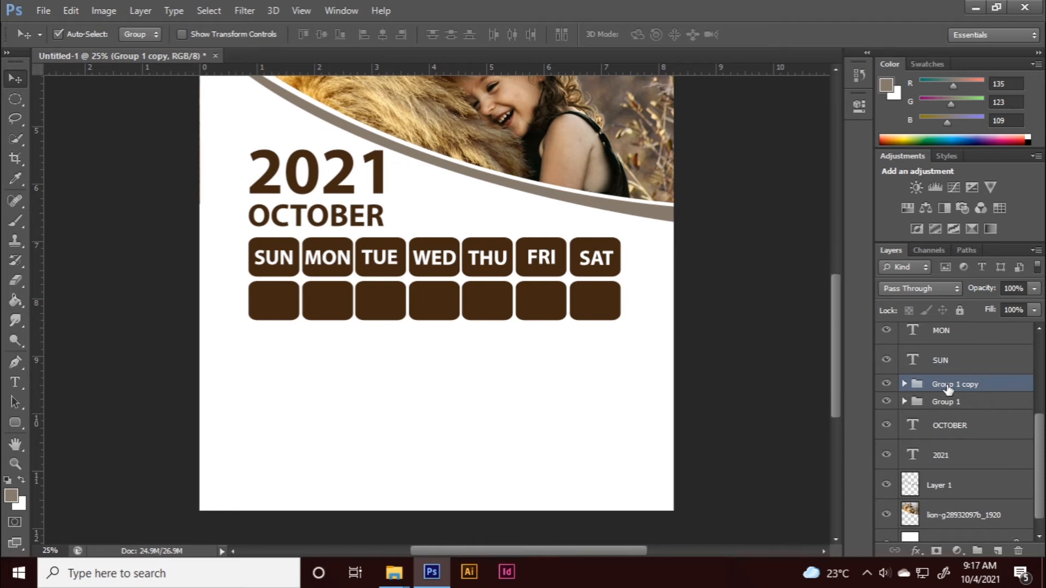
Step: Merge the seven rounded rectangle layers inside the copied group into a single layer
click(904, 384)
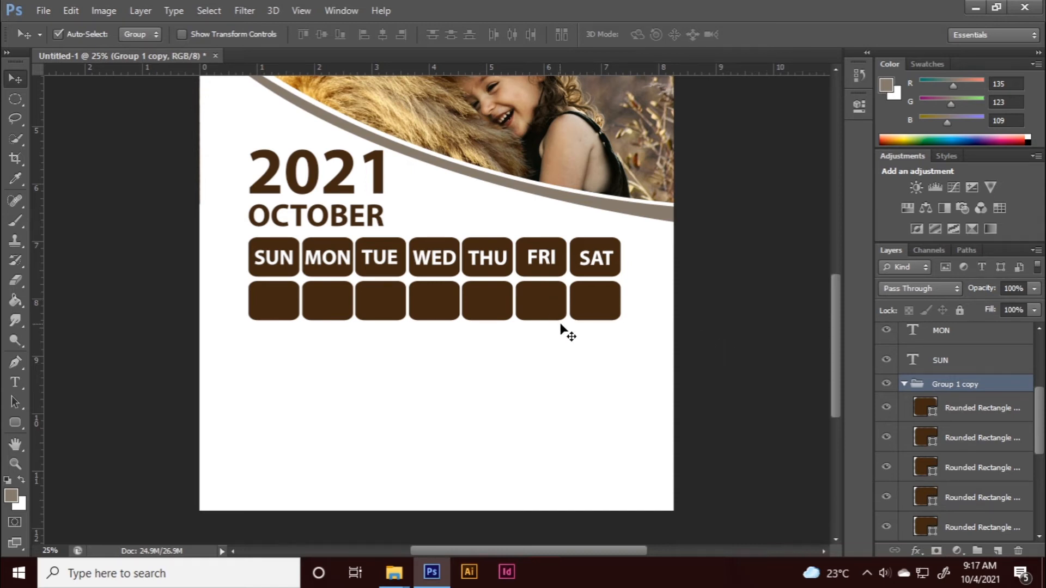
click(983, 416)
drag(1040, 412, 1040, 457)
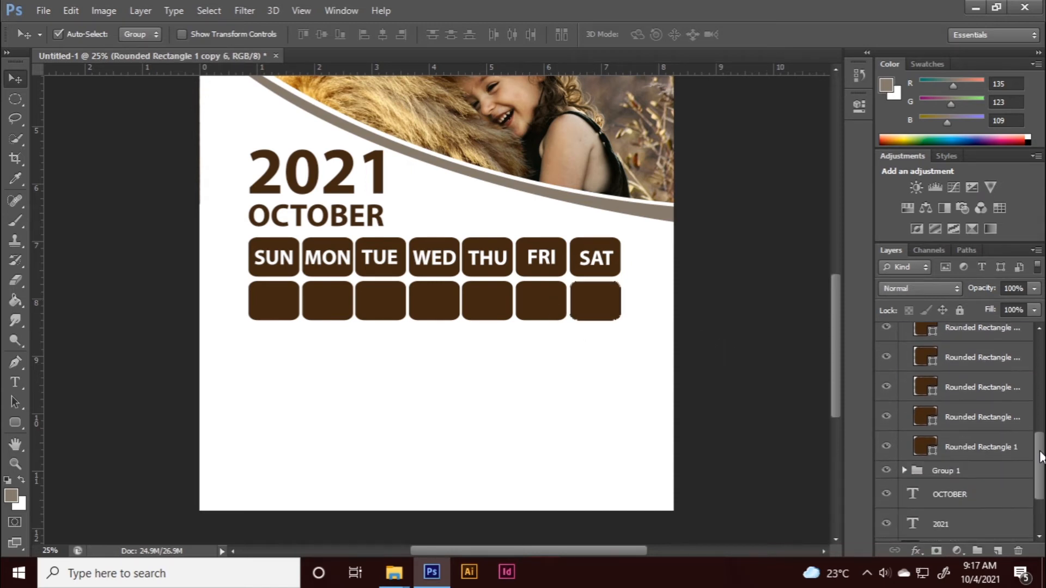
shift+click(978, 448)
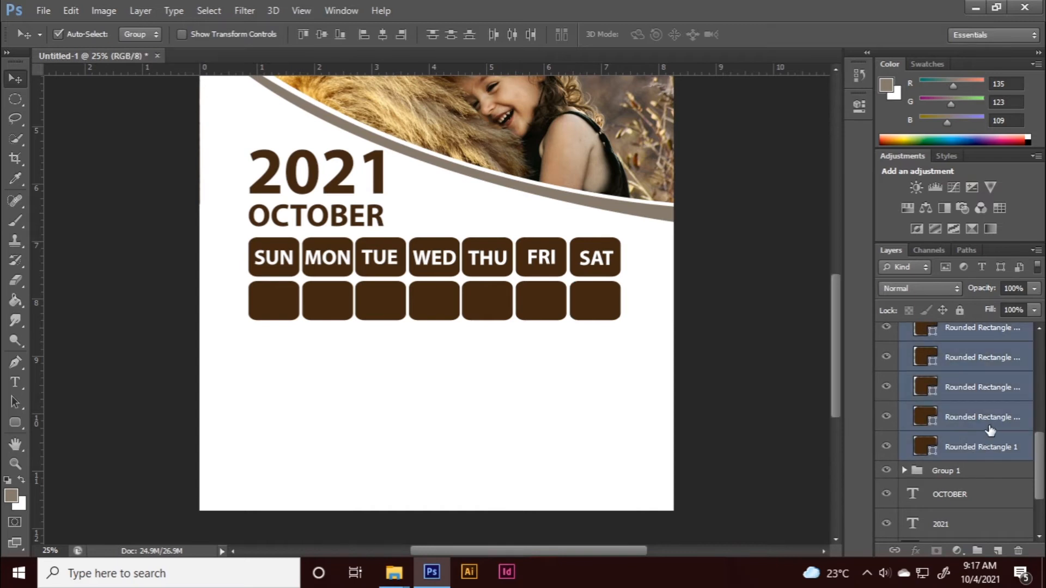
key(ctrl+e)
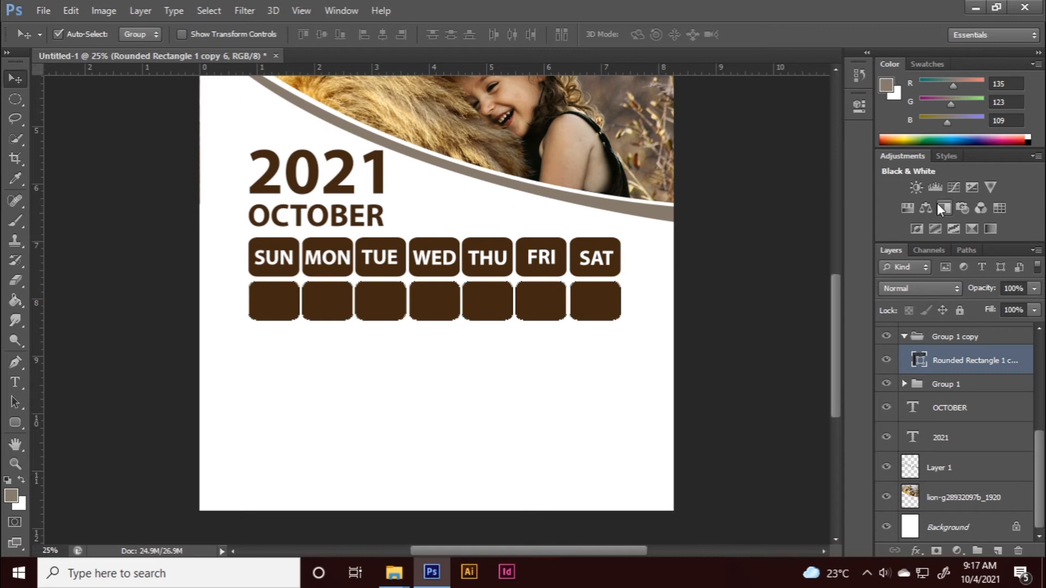
Step: Lower the opacity of the merged date row to 21%
drag(1034, 288, 967, 304)
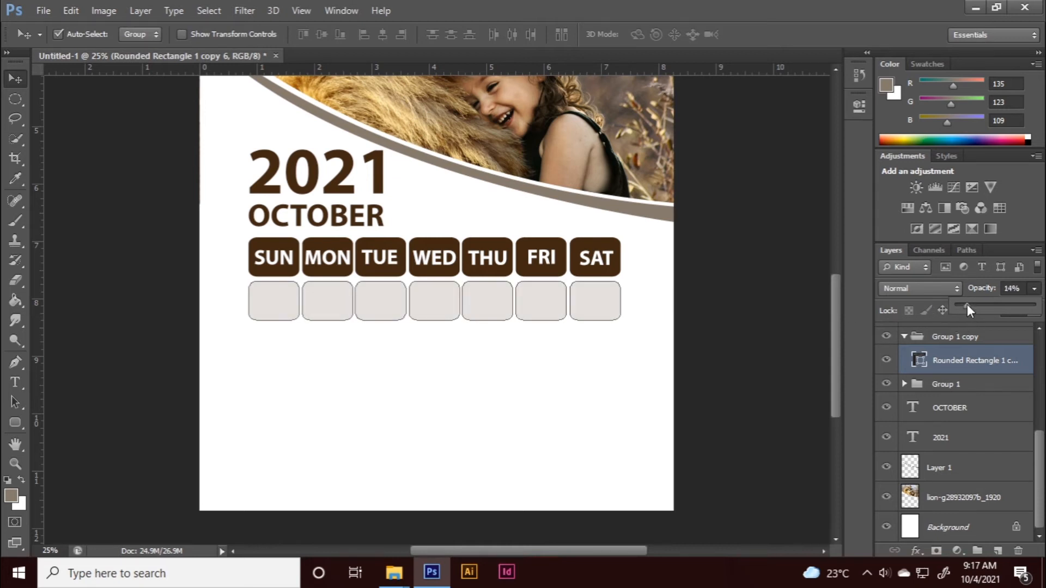
click(786, 306)
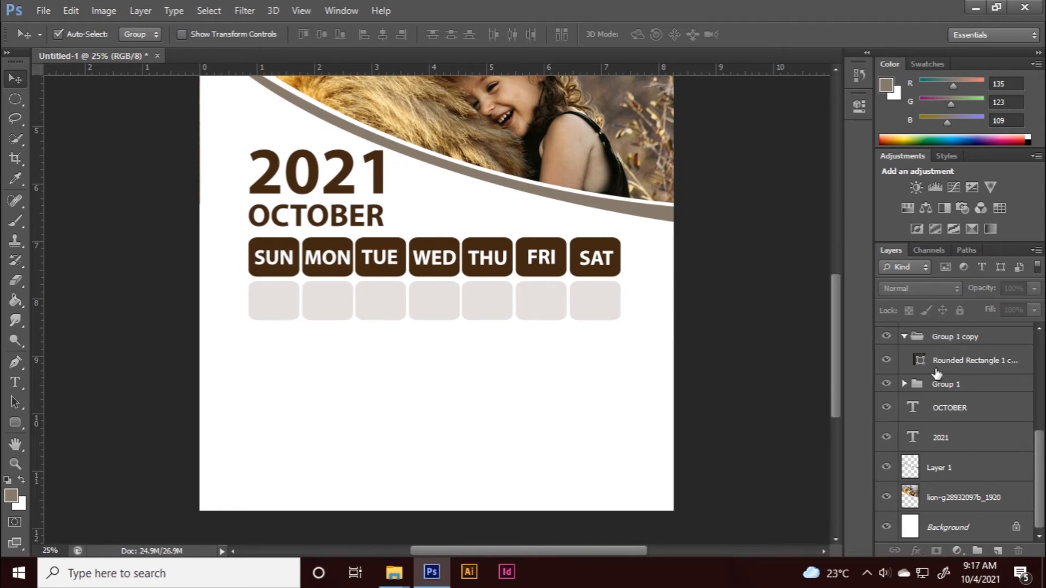
click(953, 360)
click(1033, 289)
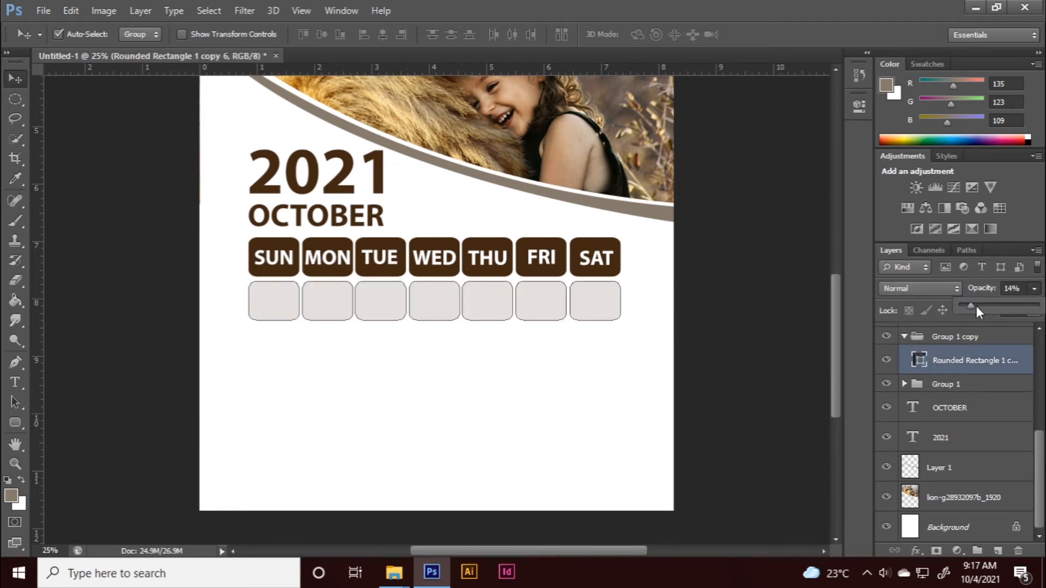
click(773, 338)
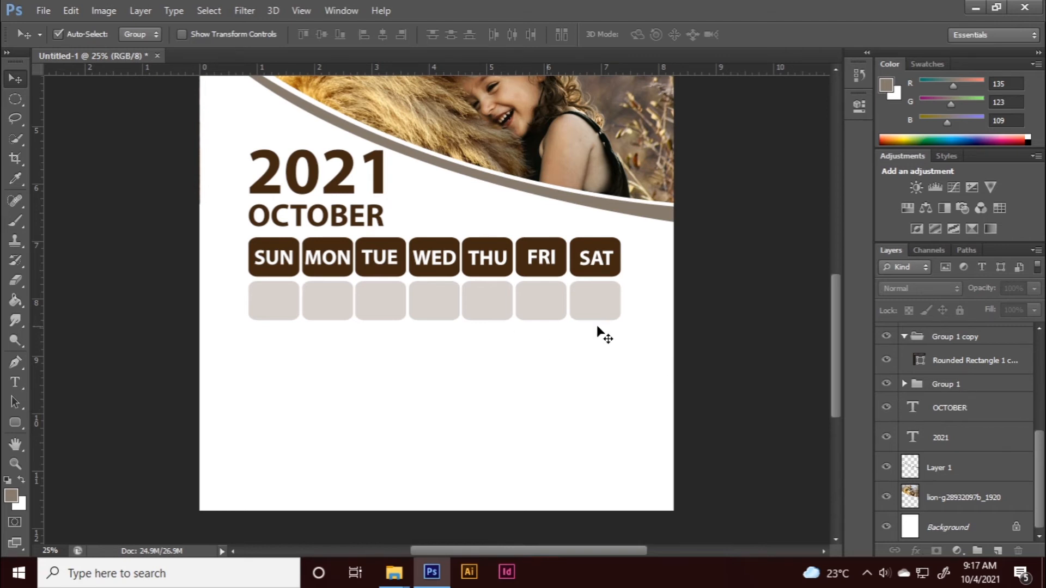
Step: Duplicate the pale date row and move the copy down directly beneath it as the second row
click(963, 364)
drag(964, 365, 998, 550)
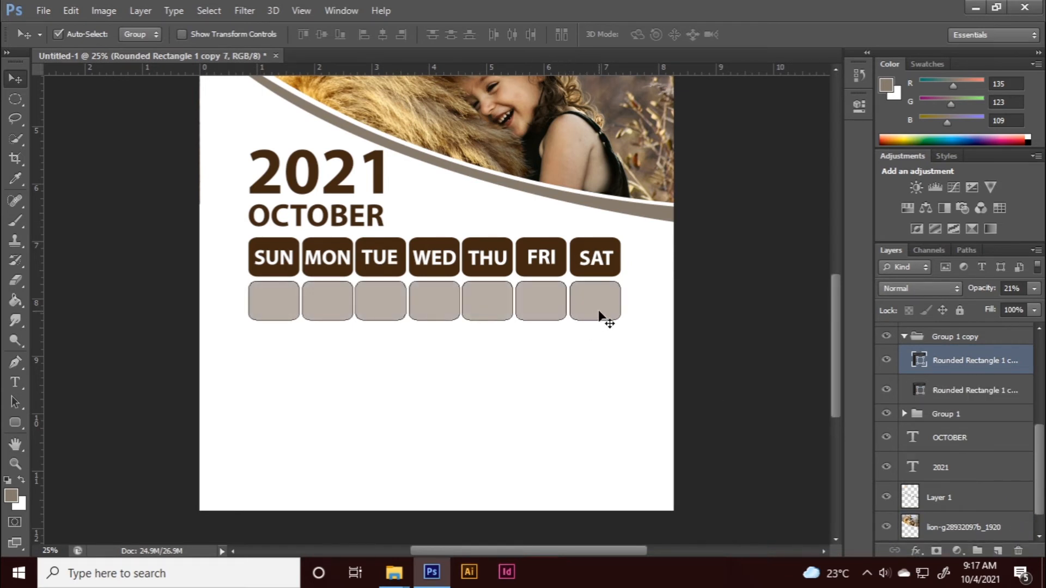
key(shift+Down)
key(shift+Down)
key(shift+Down)
key(shift+Down)
key(shift+Down)
key(shift+Down)
key(shift+Down)
key(shift+Down)
key(shift+Down)
key(shift+Down)
key(shift+Down)
key(shift+Down)
key(shift+Down)
key(shift+Down)
key(shift+Down)
key(shift+Down)
key(shift+Down)
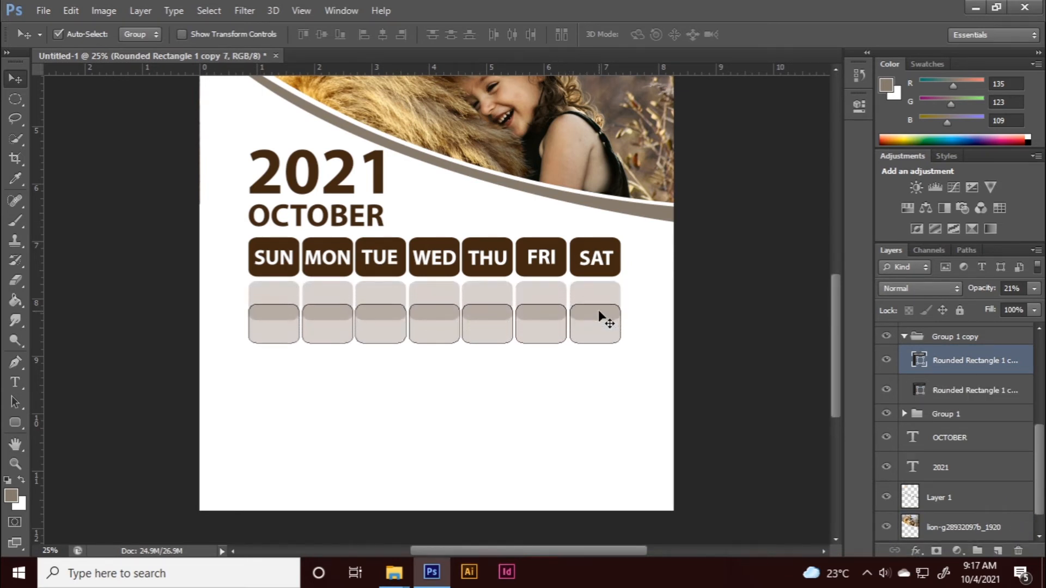
key(shift+Down)
key(shift+Down)
key(shift+Down)
key(shift+Down)
key(shift+Down)
key(shift+Down)
key(shift+Down)
key(shift+Down)
key(shift+Down)
key(shift+Down)
key(shift+Down)
key(shift+Down)
key(shift+Down)
key(shift+Down)
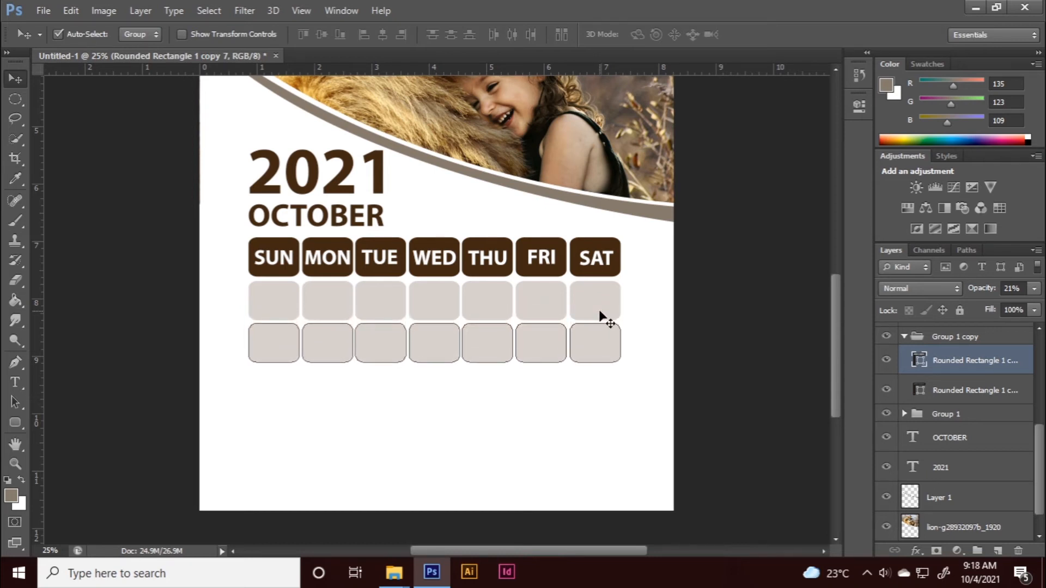
click(555, 355)
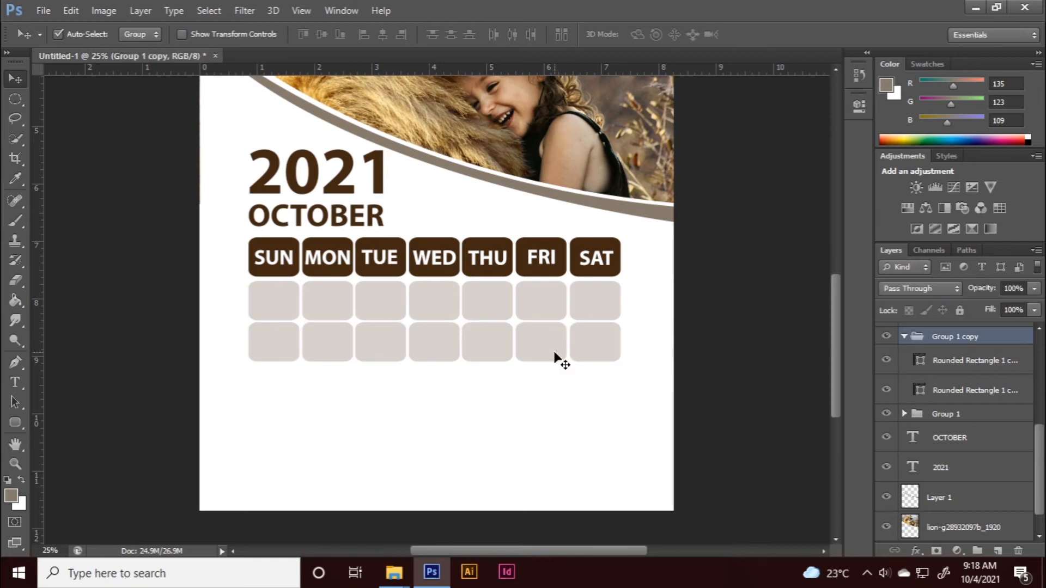
Step: Duplicate both date rows together and move the copies down to form the third and fourth rows
click(961, 362)
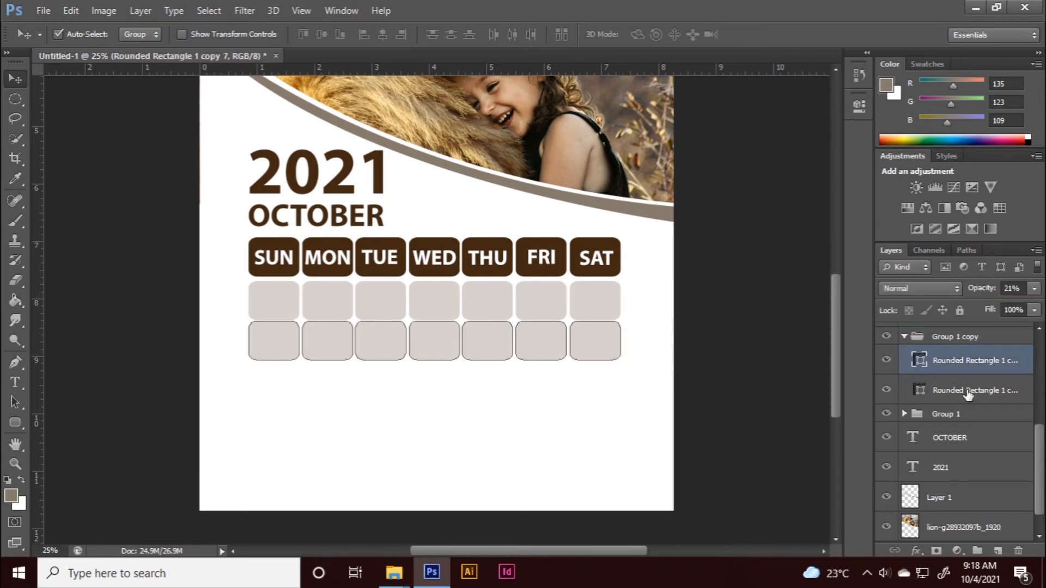
shift+click(967, 391)
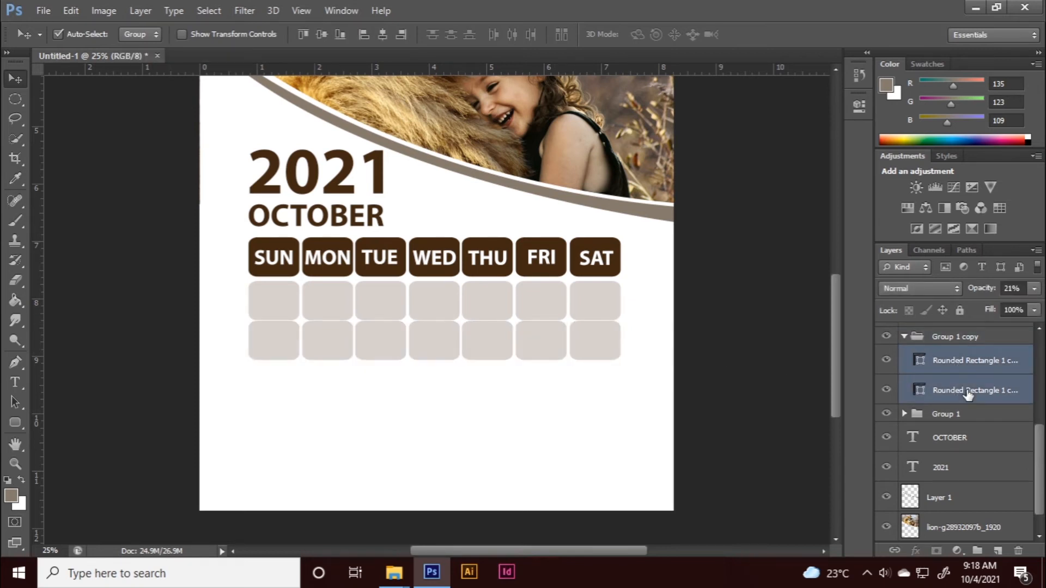
drag(972, 390, 999, 550)
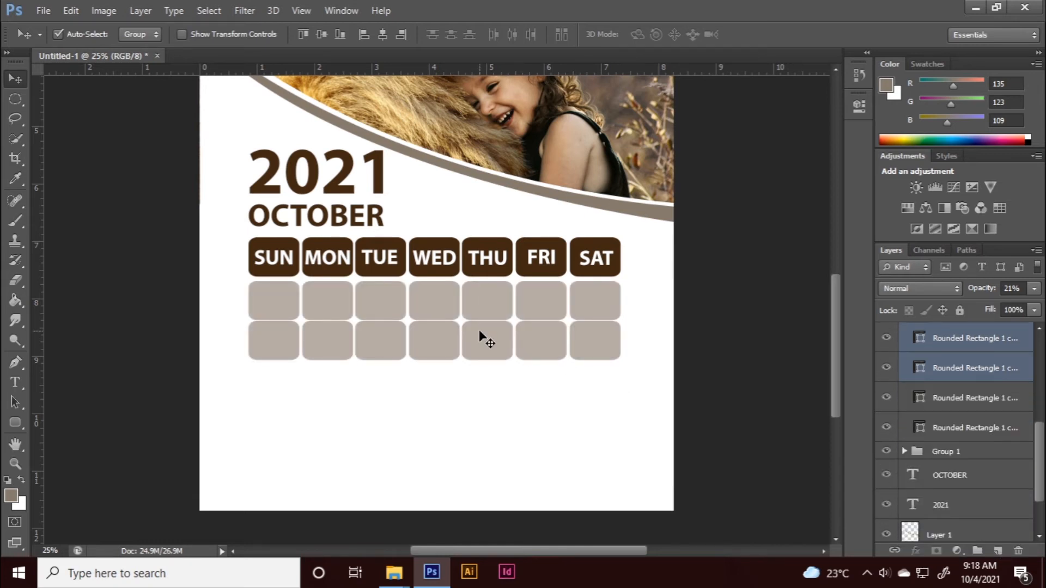
key(shift+Down)
key(shift+Down)
key(shift+Down)
key(shift+Down)
key(shift+Down)
key(shift+Down)
key(shift+Down)
key(shift+Down)
key(shift+Down)
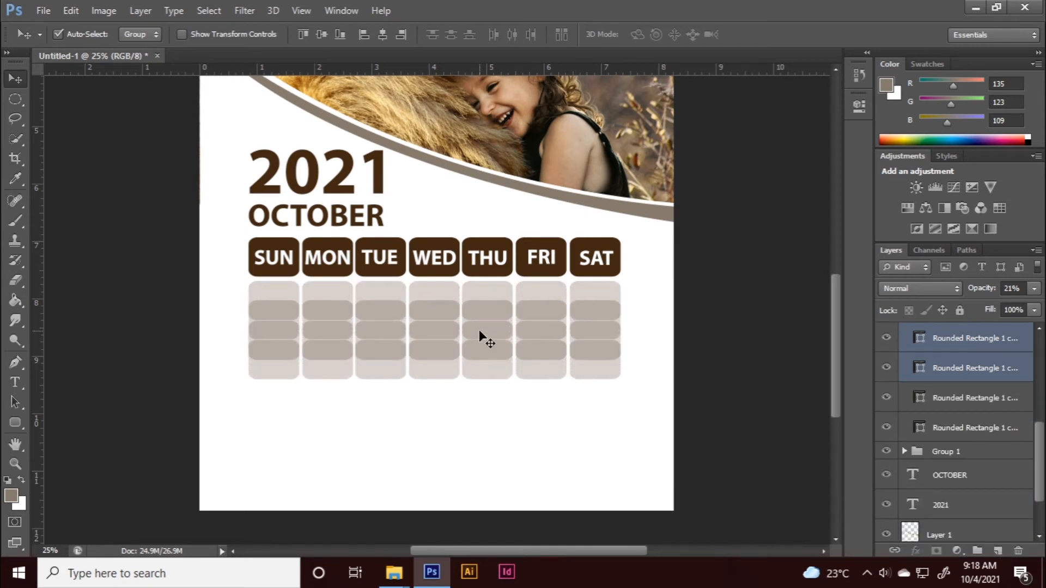
key(shift+Down)
key(shift+Down)
key(shift+Down)
key(shift+Down)
key(shift+Down)
key(shift+Down)
key(shift+Down)
key(shift+Down)
key(shift+Down)
key(shift+Down)
key(shift+Down)
key(shift+Down)
key(shift+Down)
key(shift+Down)
key(shift+Down)
key(shift+Down)
key(shift+Down)
key(shift+Down)
key(shift+Down)
key(shift+Down)
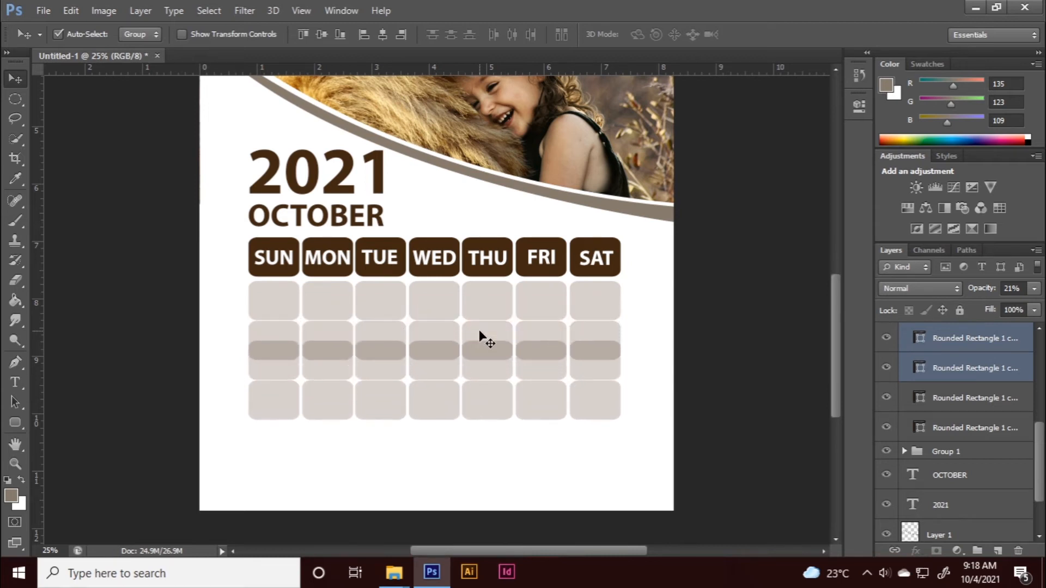
key(shift+Down)
key(shift+Down)
key(shift+Down)
key(shift+Down)
key(shift+Down)
key(shift+Down)
key(shift+Down)
key(shift+Down)
key(shift+Down)
key(shift+Down)
key(shift+Down)
key(shift+Down)
key(shift+Down)
key(shift+Down)
key(shift+Down)
key(shift+Down)
key(shift+Up)
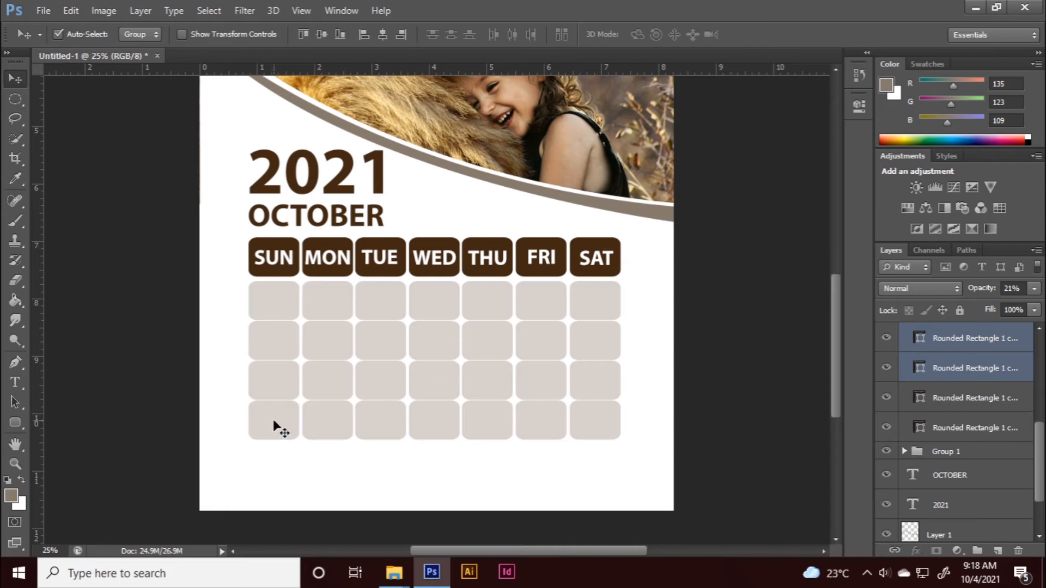
Step: Duplicate the third and fourth date rows together and move the copies down as the fifth and sixth rows
click(977, 370)
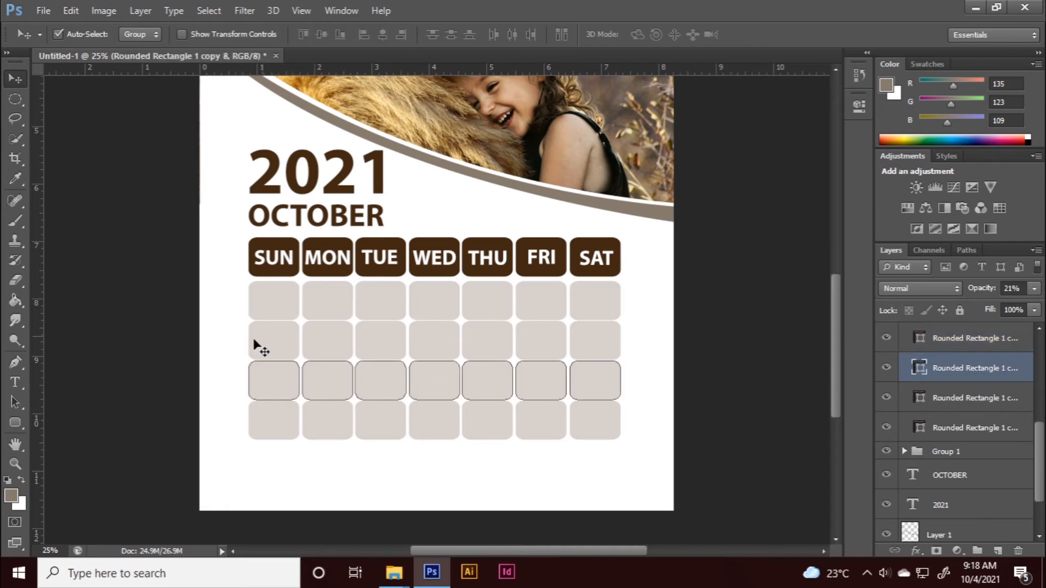
click(621, 416)
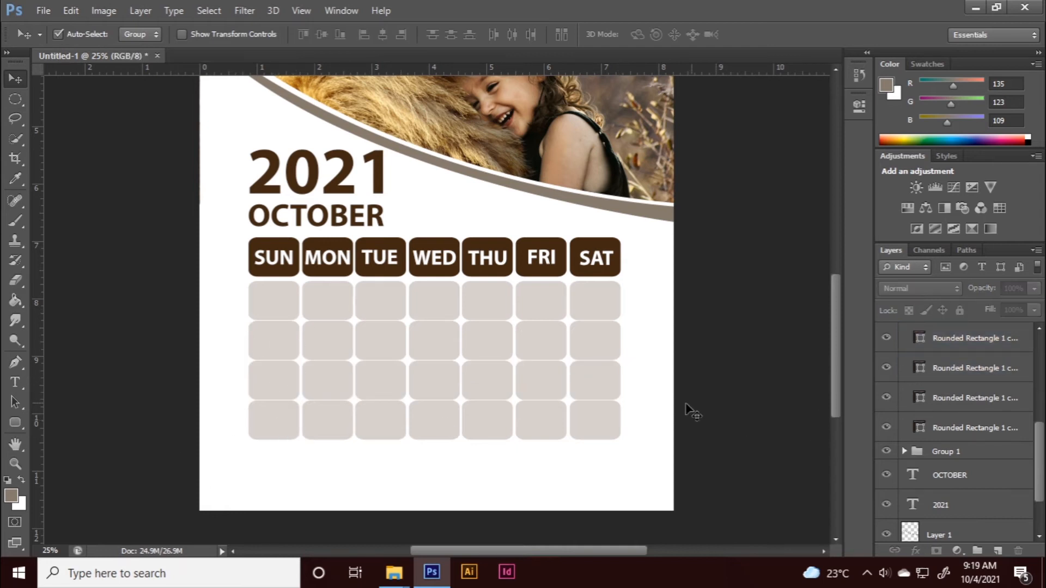
click(974, 429)
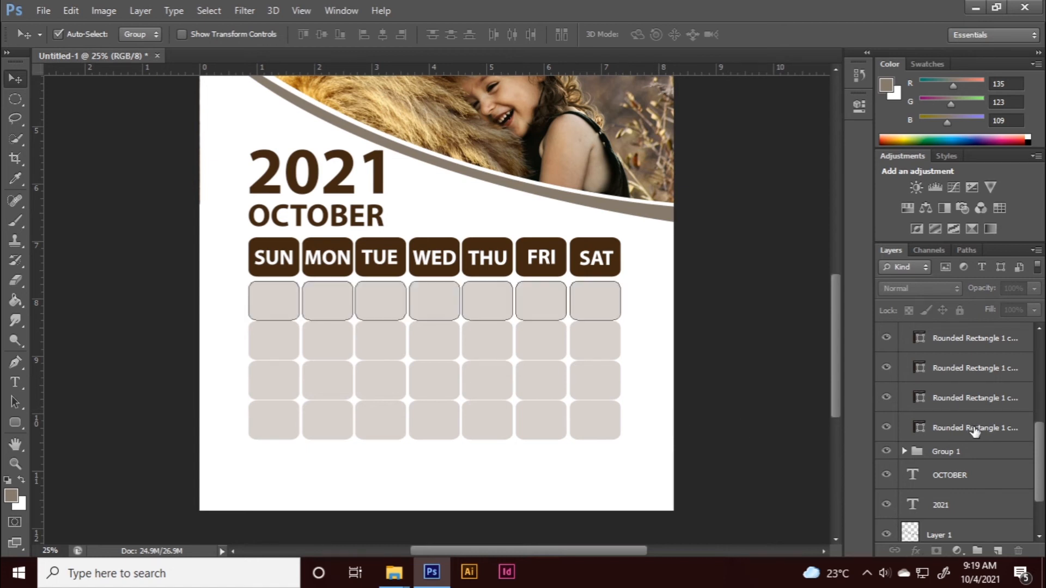
click(975, 397)
click(972, 338)
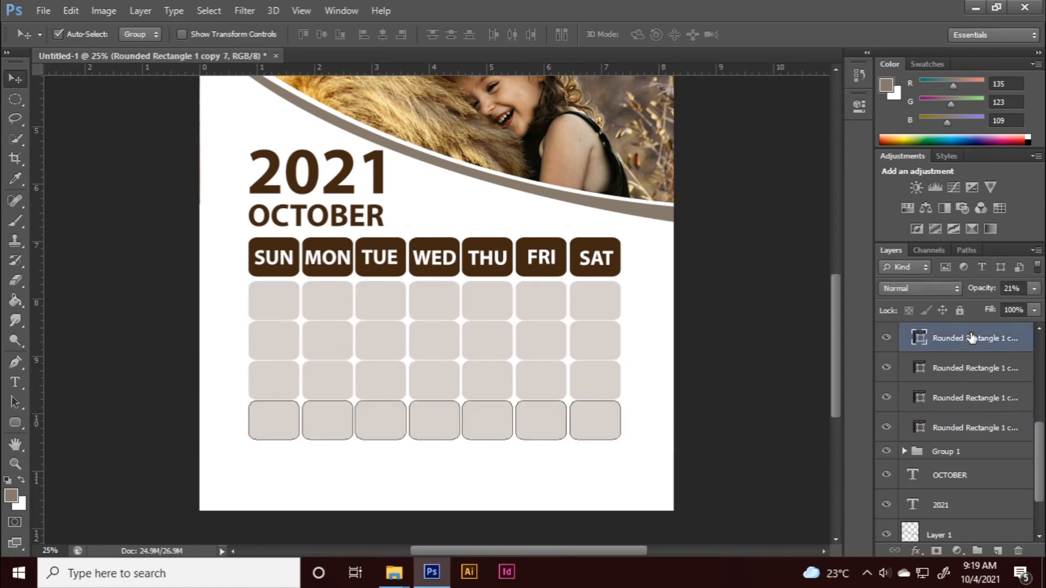
shift+click(970, 368)
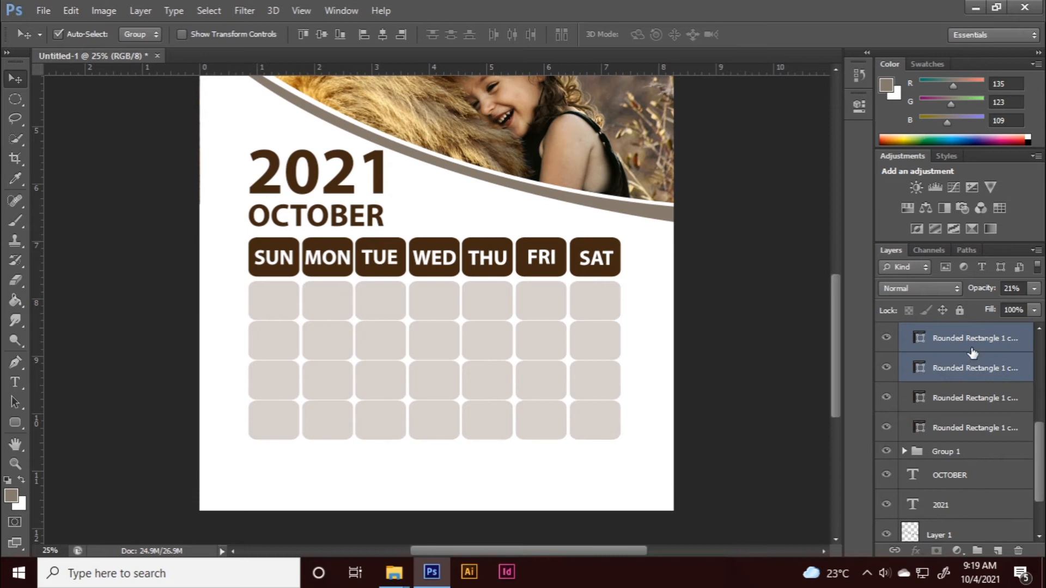
click(887, 368)
click(886, 367)
click(886, 338)
click(887, 338)
drag(952, 344, 998, 550)
key(shift+Down)
key(shift+Down)
key(shift+Down)
key(shift+Down)
key(shift+Down)
key(shift+Down)
key(shift+Down)
key(shift+Down)
key(shift+Down)
key(shift+Down)
key(shift+Down)
key(shift+Down)
key(shift+Down)
key(shift+Down)
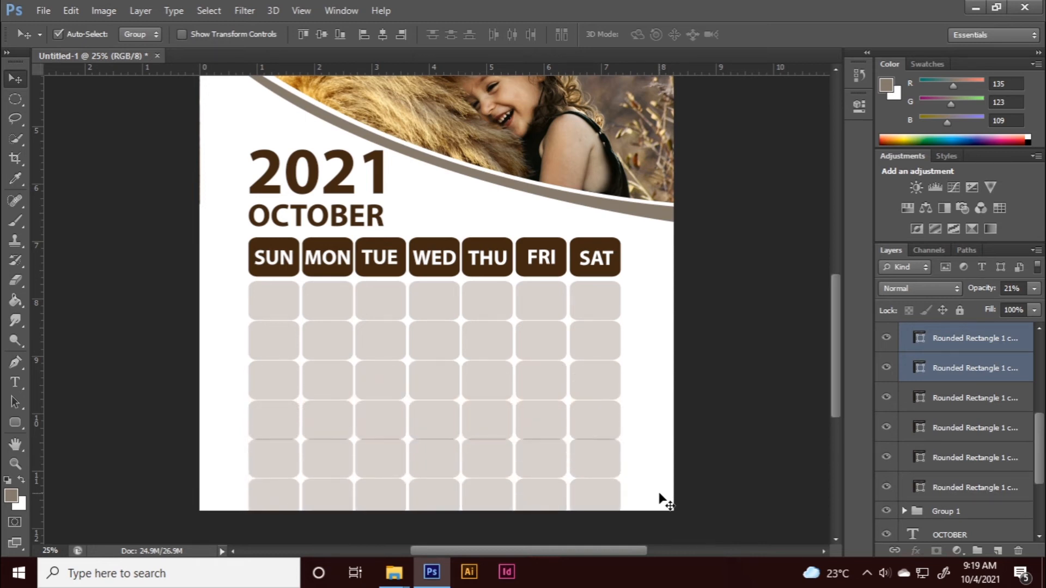
key(shift+Down)
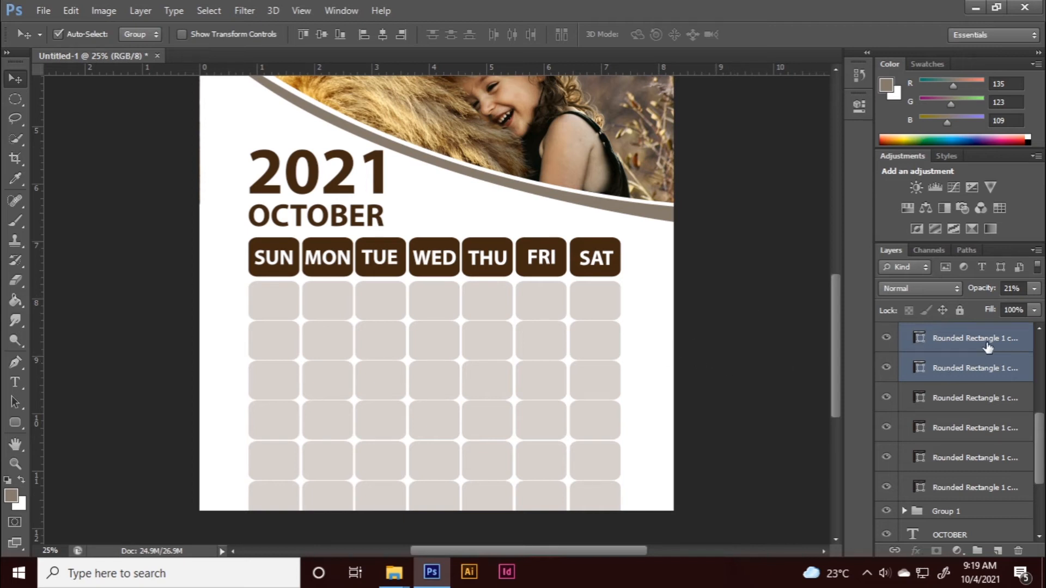
Step: Select the weekday box group together with all six date rows and move them up until the last row clears the page's lower edge
drag(1033, 438, 1040, 411)
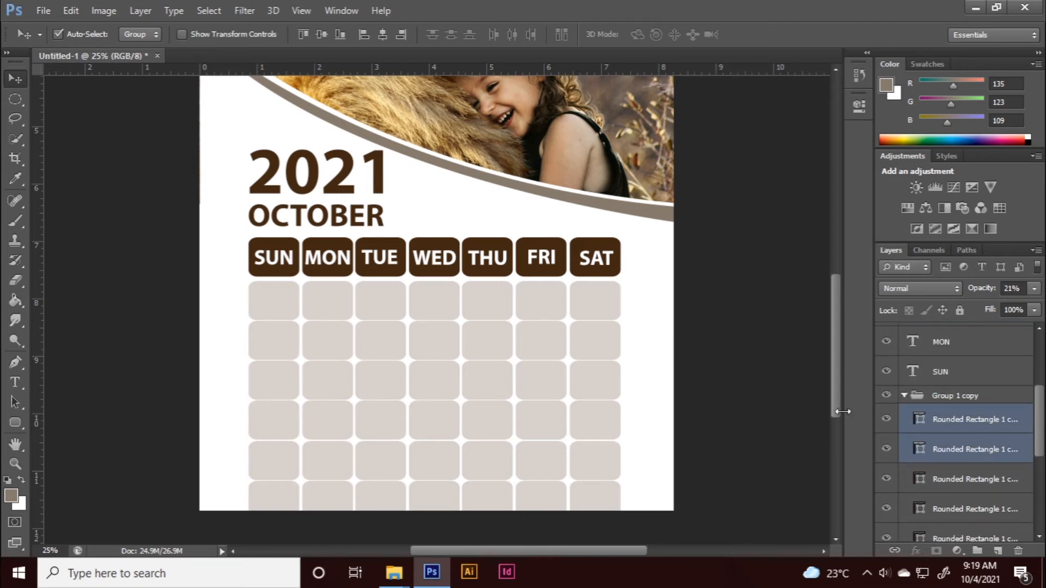
click(935, 418)
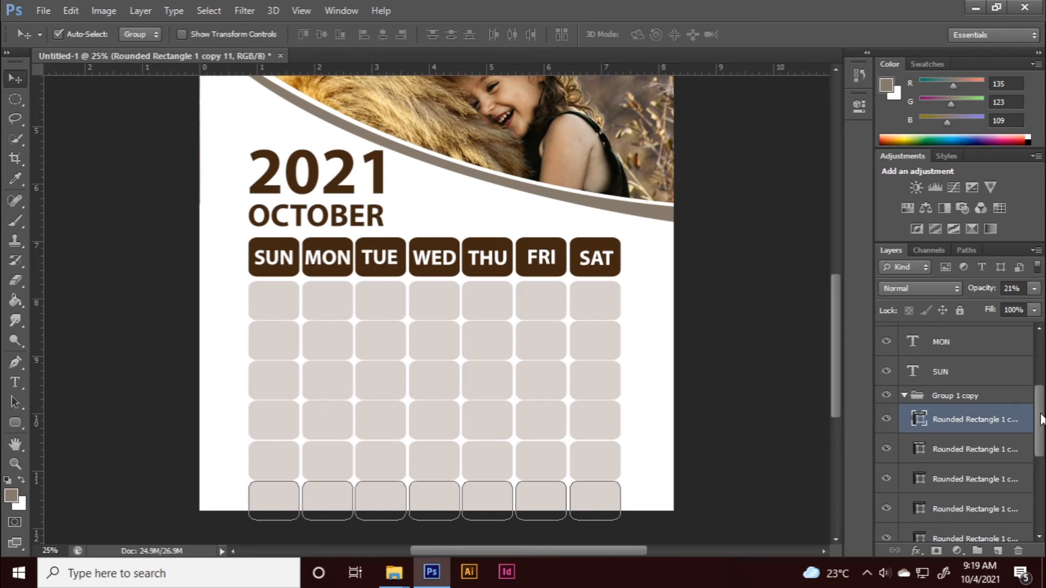
drag(1041, 419, 1044, 480)
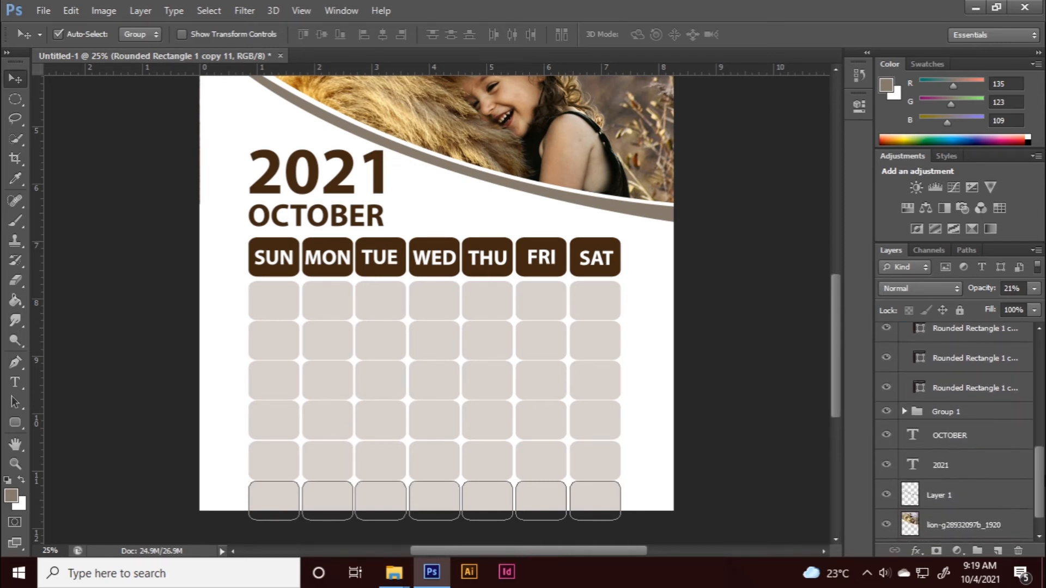
click(962, 470)
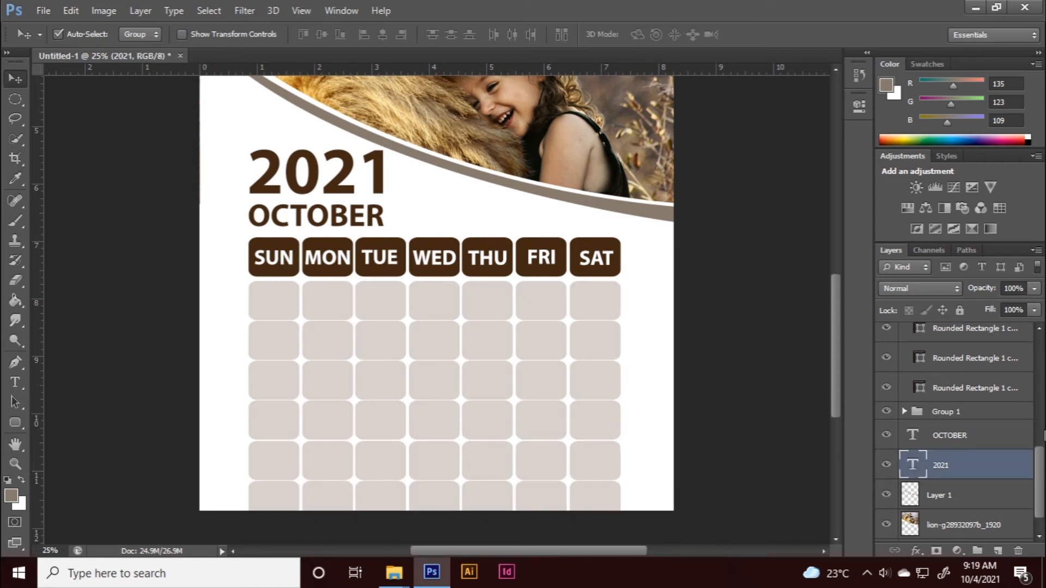
click(943, 414)
click(954, 389)
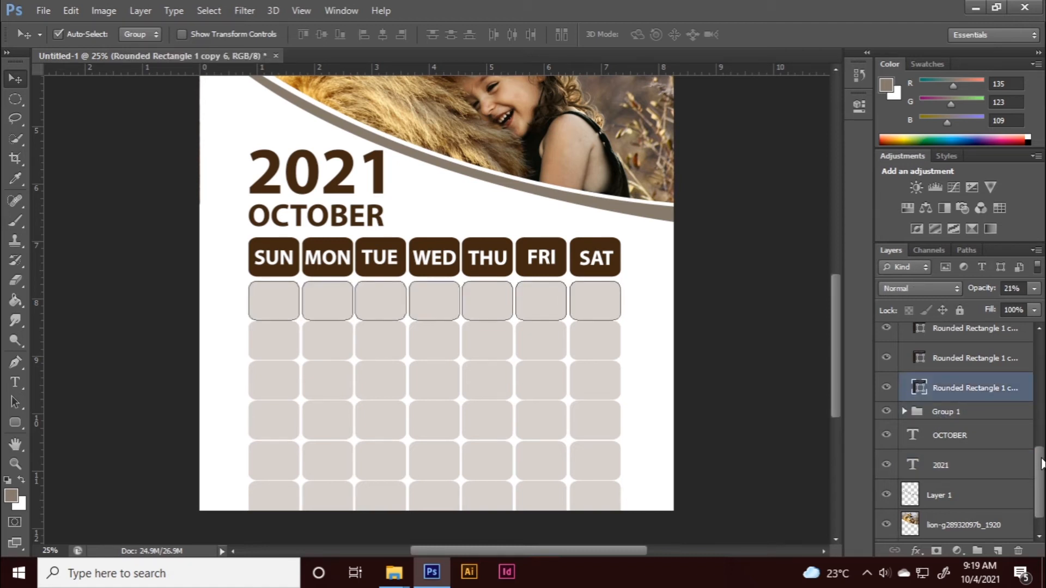
click(886, 412)
click(886, 412)
click(960, 415)
drag(1041, 457, 1038, 403)
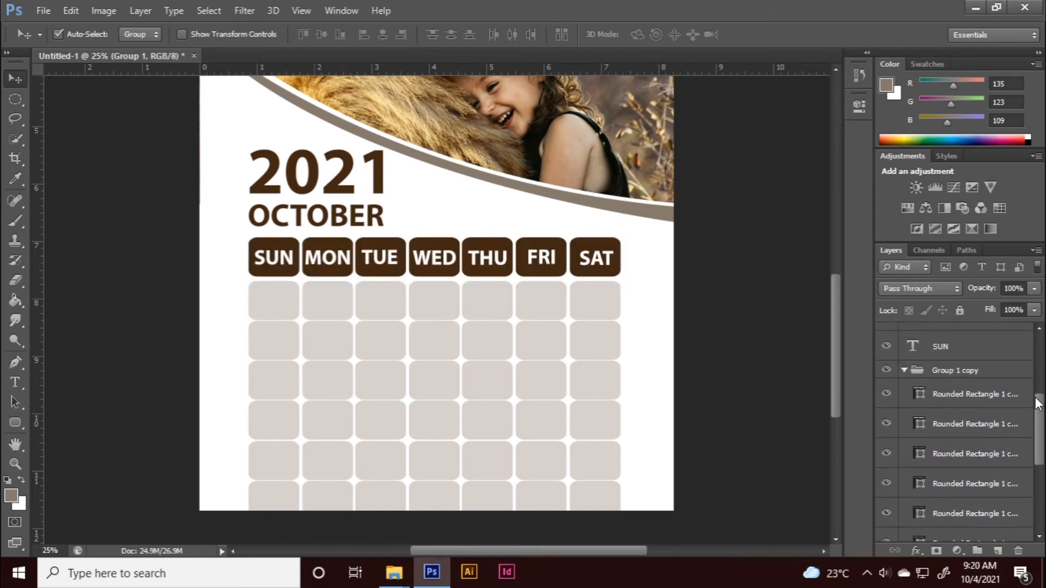
click(945, 372)
key(shift+Up)
key(shift+Up)
key(shift+Up)
key(shift+Up)
key(shift+Up)
key(shift+Up)
key(shift+Up)
key(shift+Up)
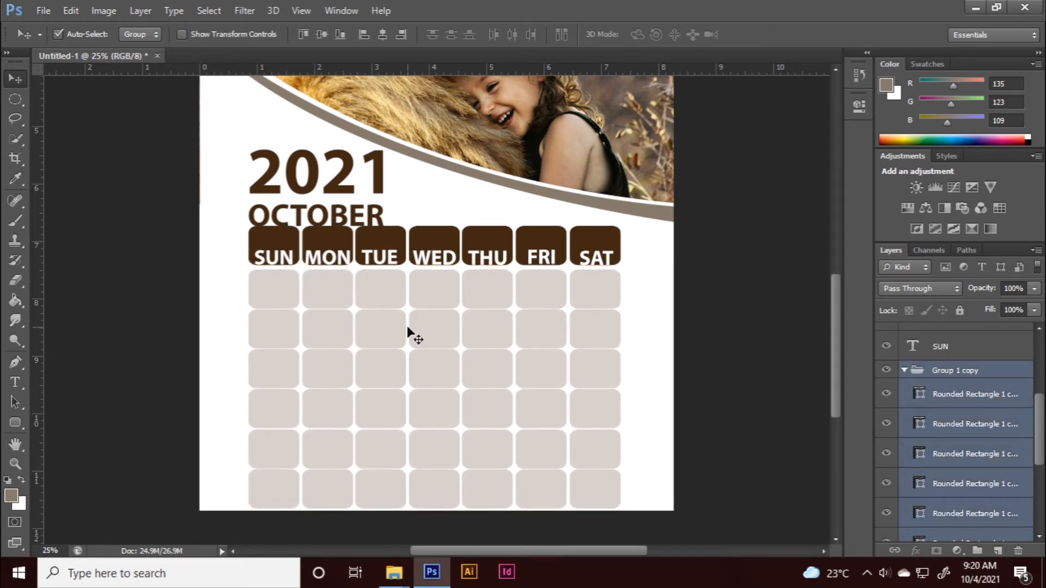
key(shift+Up)
key(shift+Up)
key(shift+Up)
key(shift+Up)
key(shift+Up)
key(shift+Up)
key(shift+Up)
key(shift+Up)
key(shift+Up)
key(shift+Up)
key(shift+Up)
key(shift+Up)
key(shift+Up)
key(shift+Up)
key(shift+Up)
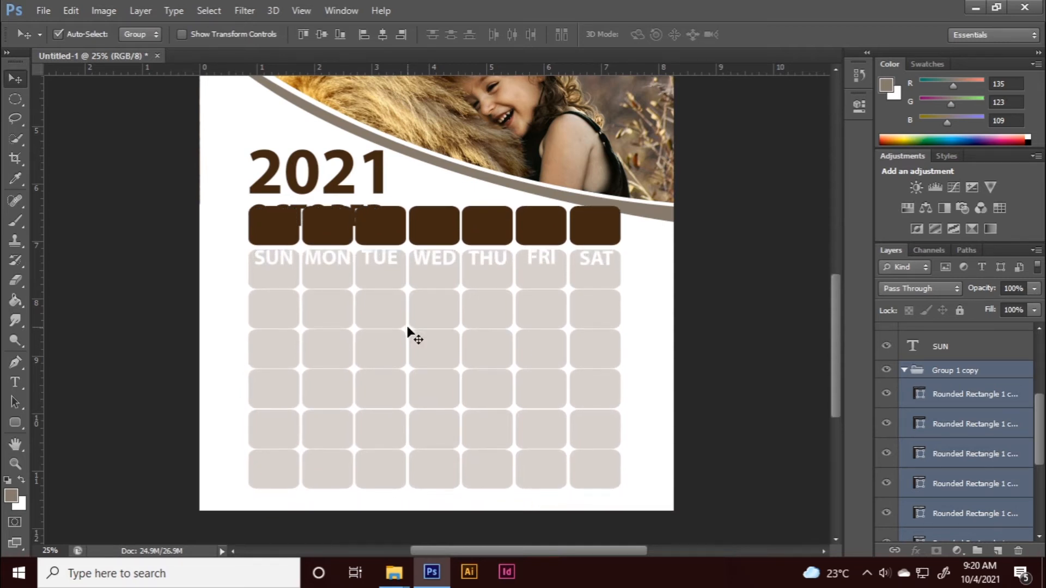
key(shift+Up)
click(760, 305)
Step: Move the OCTOBER text straight up so it clears the weekday boxes
click(355, 206)
key(shift+Up)
key(shift+Up)
key(shift+Up)
key(shift+Up)
key(shift+Up)
key(shift+Up)
key(shift+Up)
key(shift+Up)
key(shift+Up)
key(shift+Up)
key(shift+Up)
key(shift+Up)
key(shift+Up)
key(shift+Up)
key(shift+Up)
key(shift+Up)
key(shift+Up)
key(shift+Up)
key(shift+Up)
key(shift+Up)
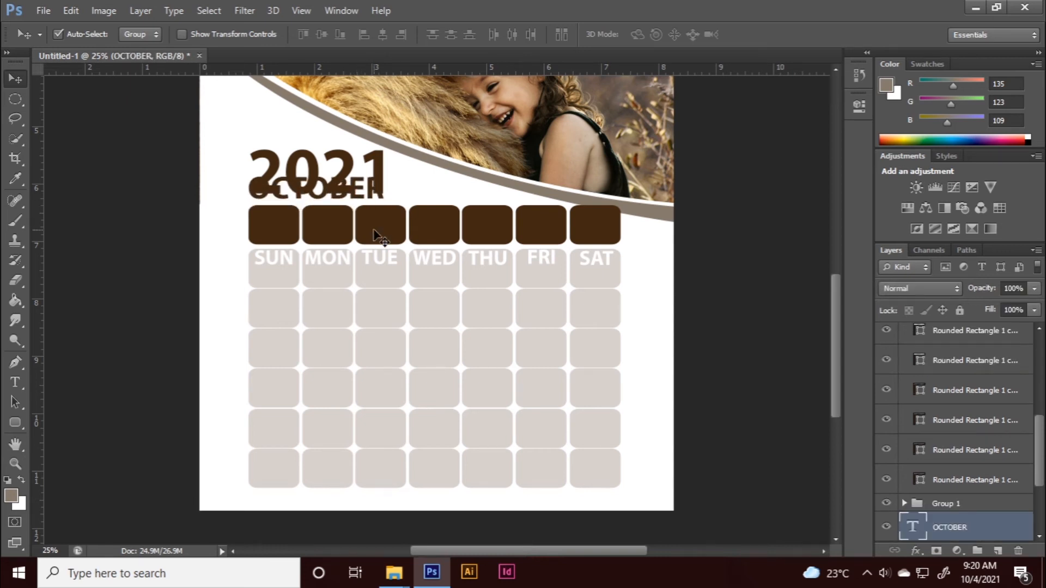
Step: Select all seven weekday labels from SUN to SAT and move them up to centre them vertically in the brown boxes
click(377, 265)
drag(377, 266, 381, 269)
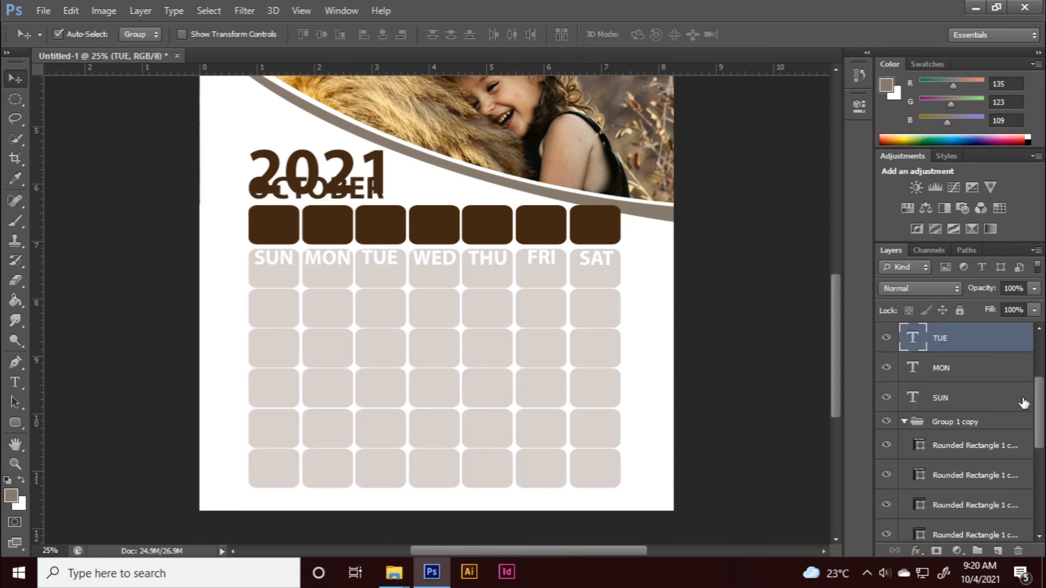
click(970, 401)
drag(1038, 414, 1042, 376)
shift+click(971, 343)
key(shift+Up)
key(shift+Up)
key(shift+Up)
key(shift+Up)
key(shift+Up)
key(shift+Up)
key(shift+Up)
key(shift+Up)
key(shift+Up)
key(shift+Up)
key(shift+Up)
key(shift+Up)
key(shift+Up)
key(shift+Up)
key(shift+Up)
key(shift+Up)
key(shift+Up)
key(shift+Up)
key(shift+Up)
key(shift+Up)
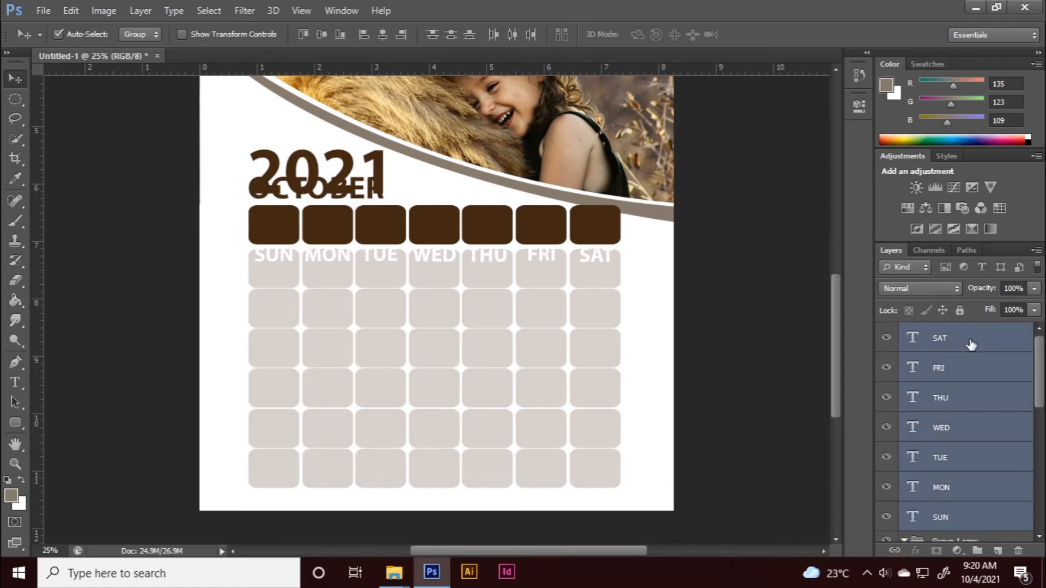
key(Up)
key(Up)
key(Up)
key(Up)
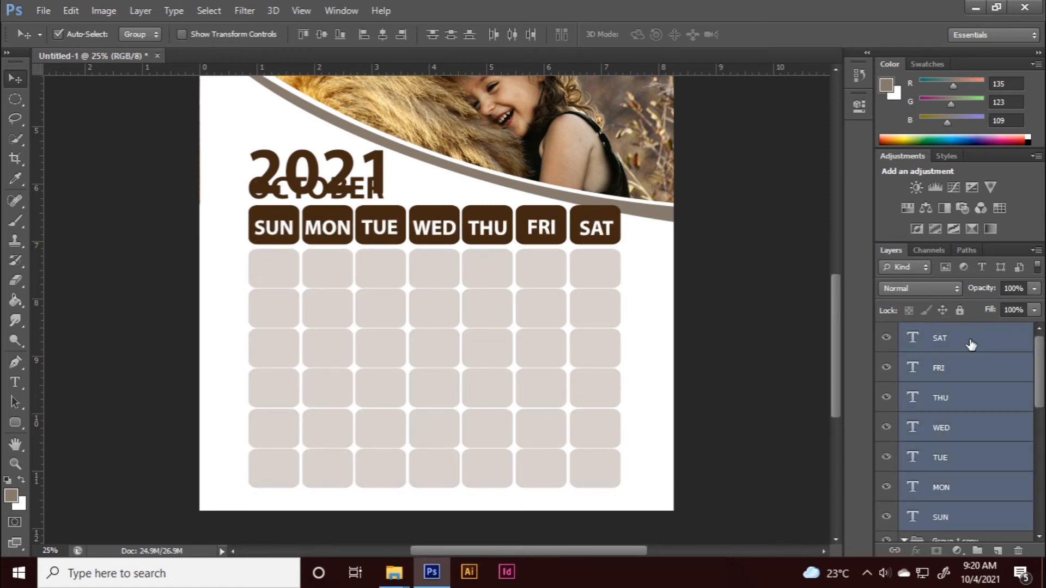
key(Up)
key(Up)
key(Up)
key(Up)
key(Up)
key(Up)
key(Up)
key(Up)
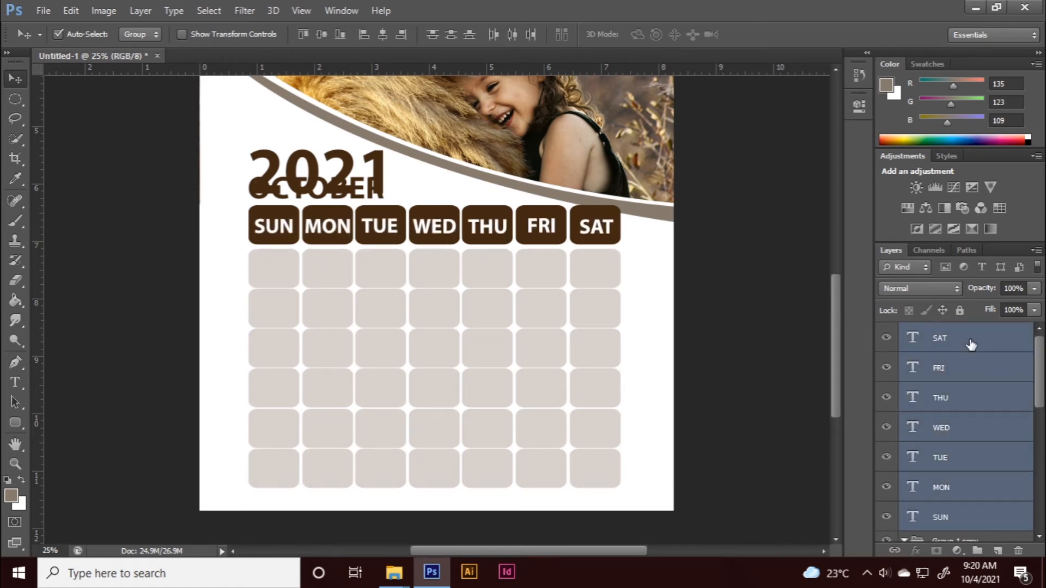
click(761, 326)
Step: Reduce the font size of the 2021 title so it is narrower than the OCTOBER text
scroll(659, 215, up, 2)
click(346, 224)
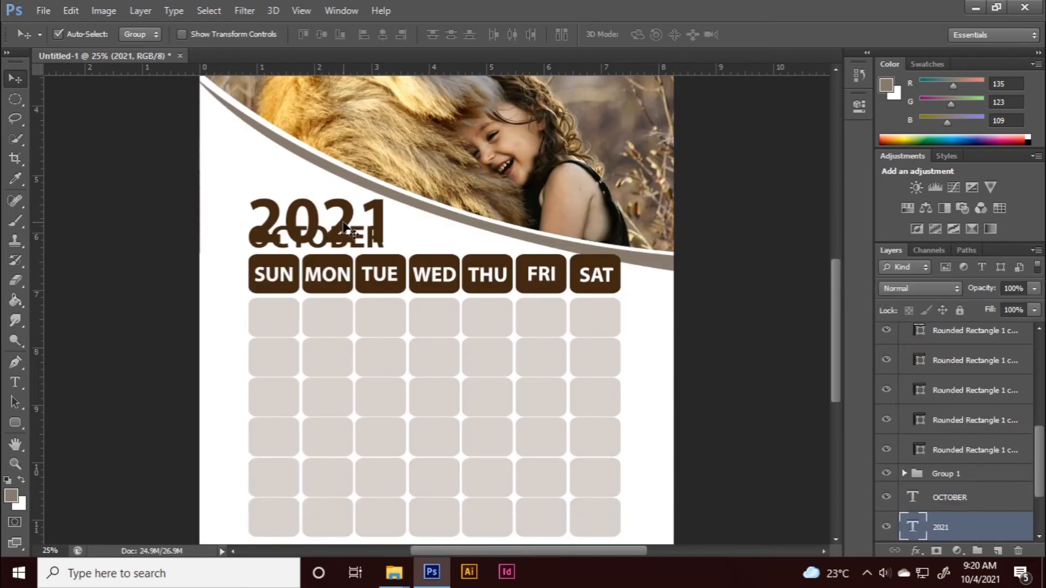
click(16, 382)
double_click(258, 208)
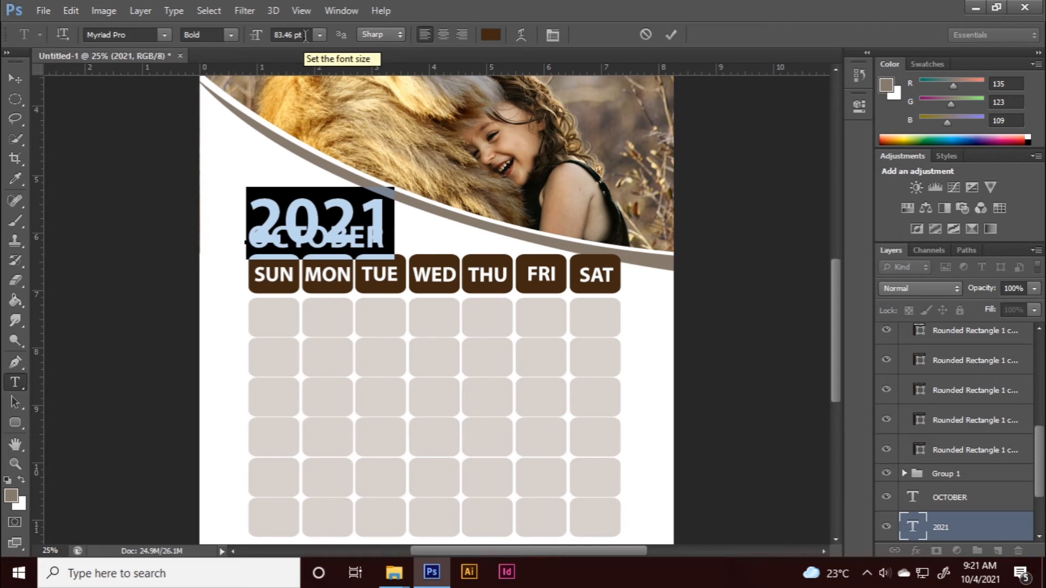
drag(306, 35, 270, 46)
scroll(293, 34, down, 19)
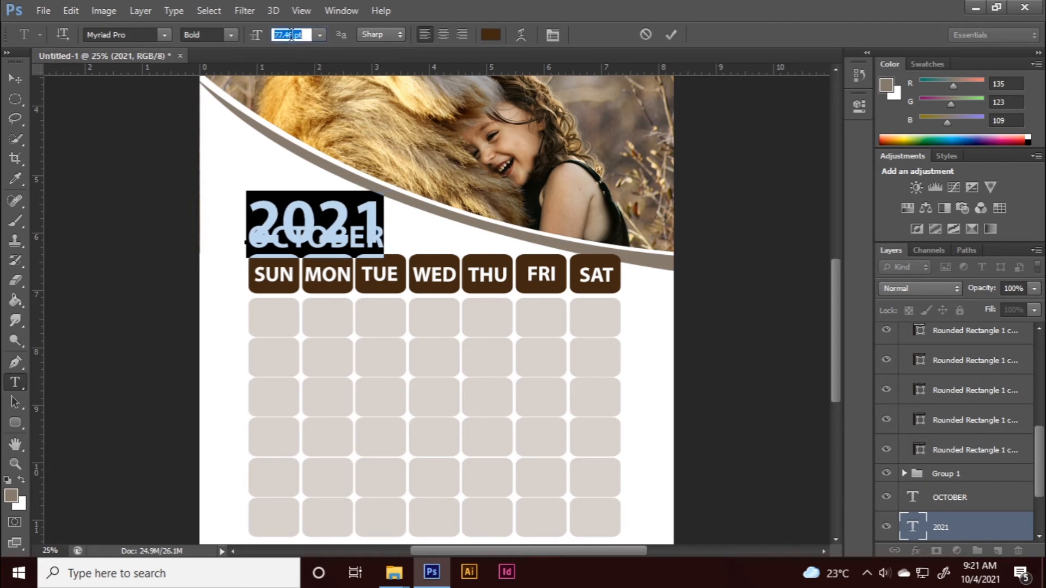
click(671, 35)
Step: Move the 2021 title straight up until it sits just above OCTOBER without overlapping
key(v)
key(shift+Up)
key(shift+Up)
key(shift+Up)
key(shift+Up)
key(shift+Up)
key(shift+Up)
key(shift+Up)
key(shift+Up)
key(shift+Up)
key(shift+Up)
key(shift+Up)
key(shift+Up)
key(shift+Up)
key(shift+Up)
key(shift+Up)
key(shift+Up)
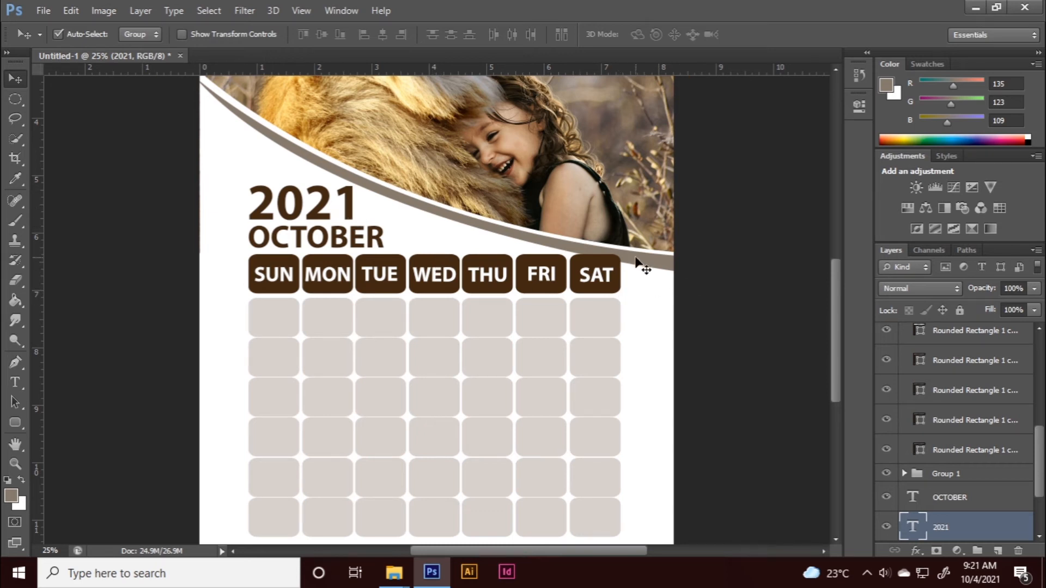
Step: Add the date number 1 as a new text in the first-row cell under SAT
key(ctrl+shift+alt+n)
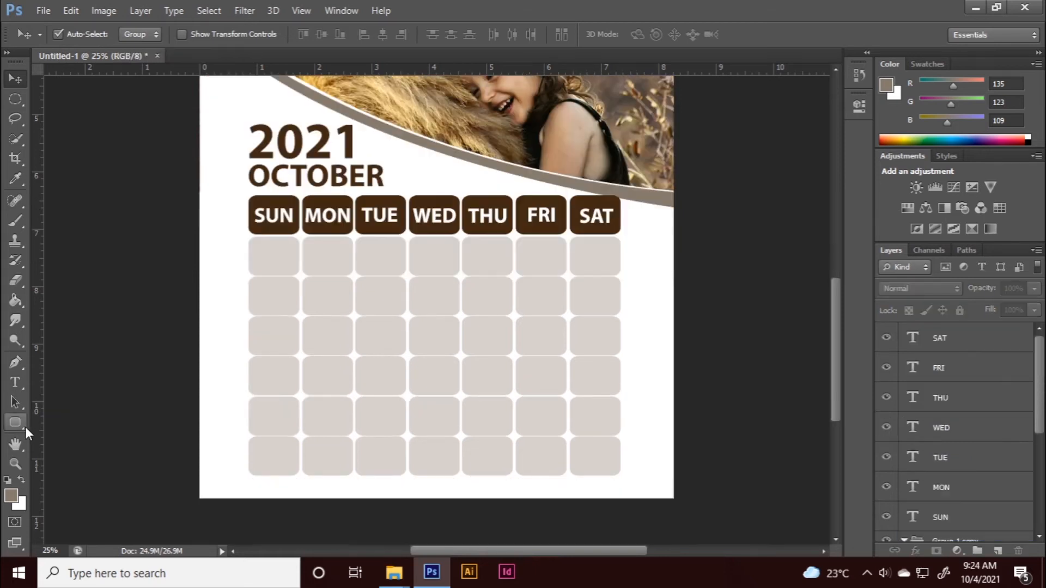
click(15, 382)
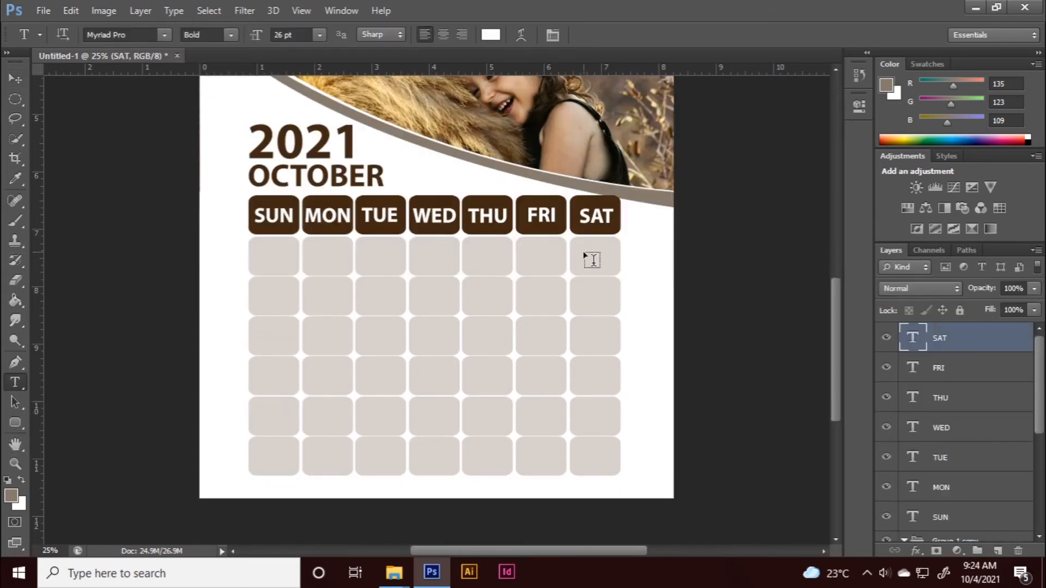
click(980, 573)
click(981, 575)
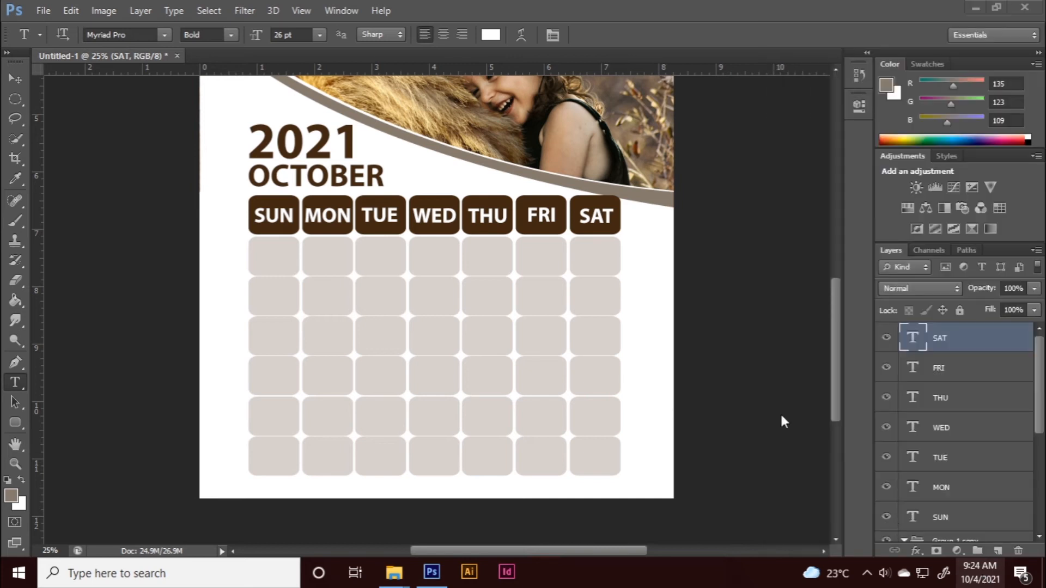
click(587, 250)
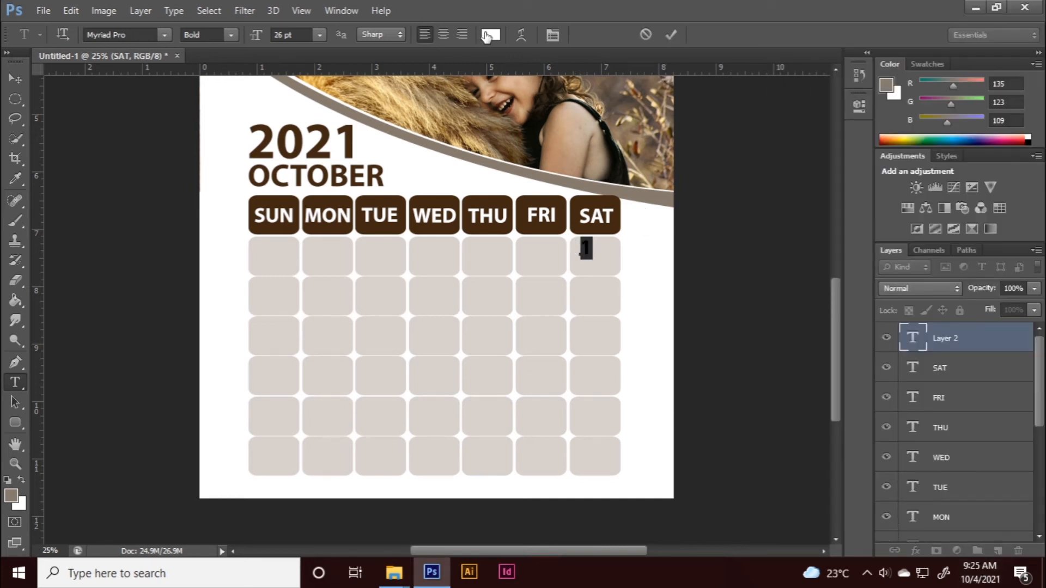
Step: Recolour the date number 1 with the dark brown 412811 sampled from the SAT box
click(491, 35)
click(595, 203)
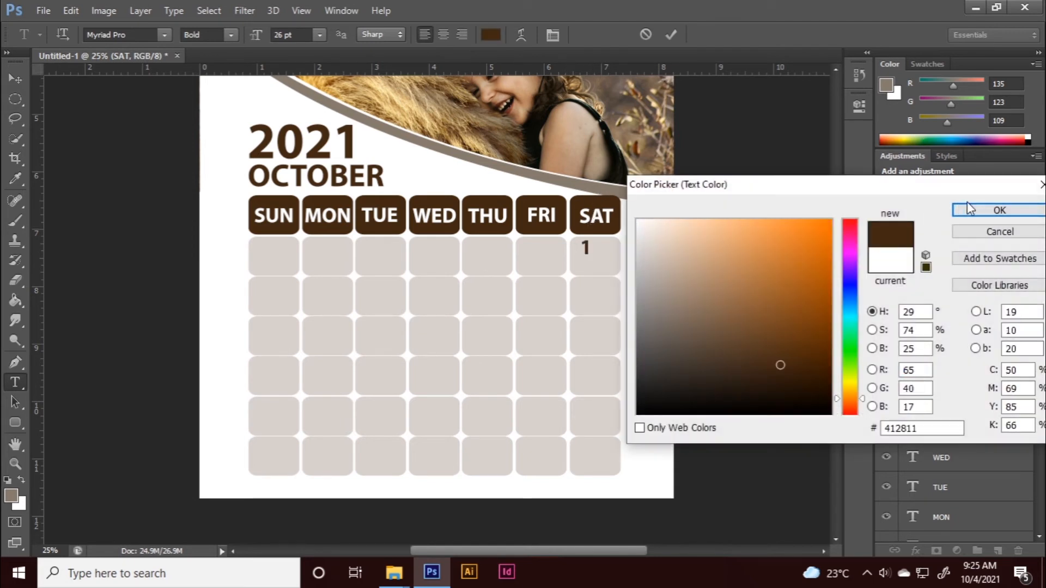
click(1000, 211)
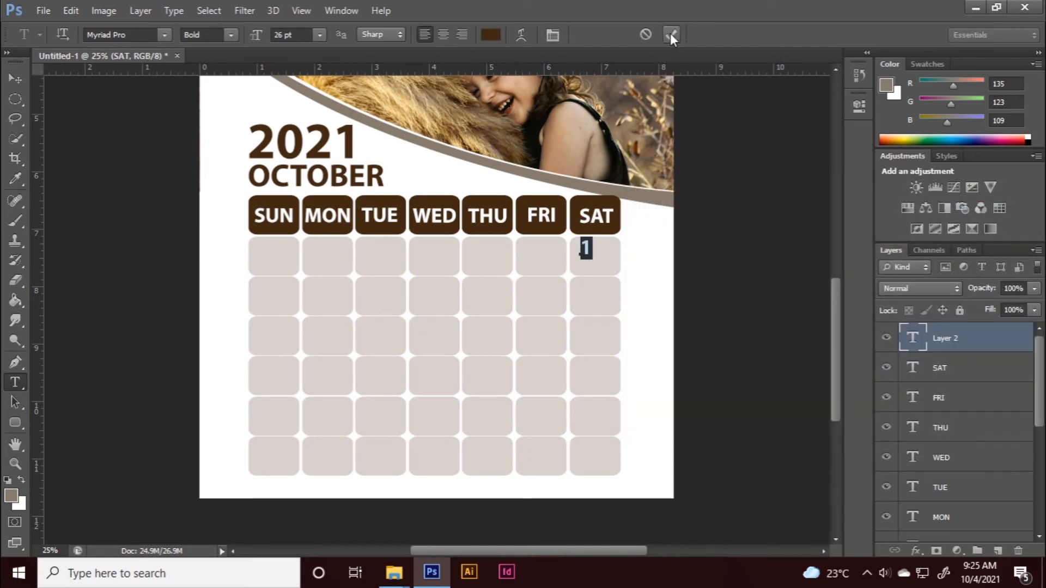
click(670, 34)
Step: Move the date number 1 from the Saturday cell into the first-row cell under FRI
click(15, 79)
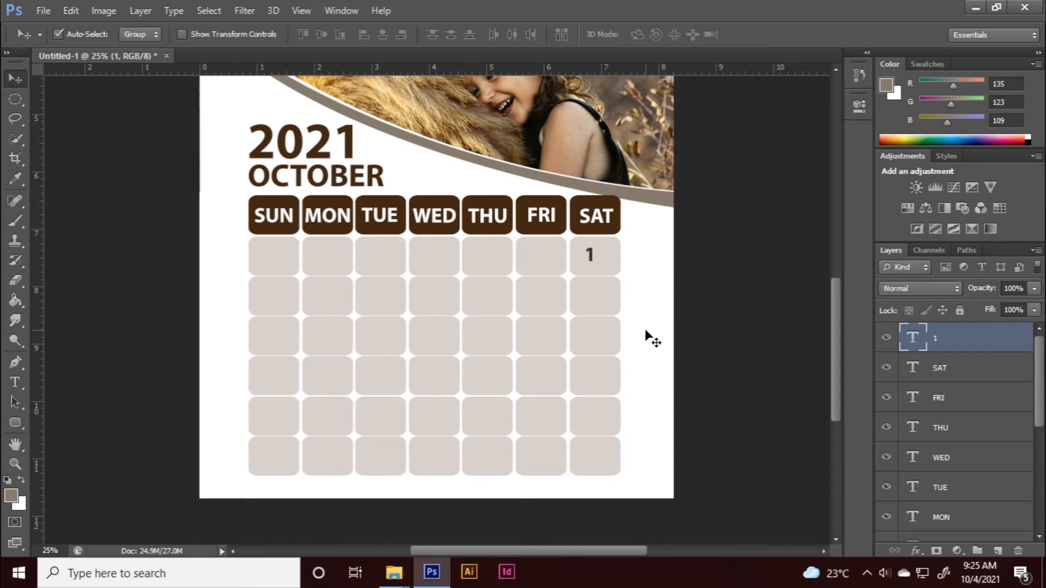
key(shift+Right)
key(shift+Right)
key(shift+Right)
key(shift+Right)
drag(596, 260, 543, 264)
Step: Set the font size of the date number 1 to 33 pt
click(15, 382)
double_click(539, 256)
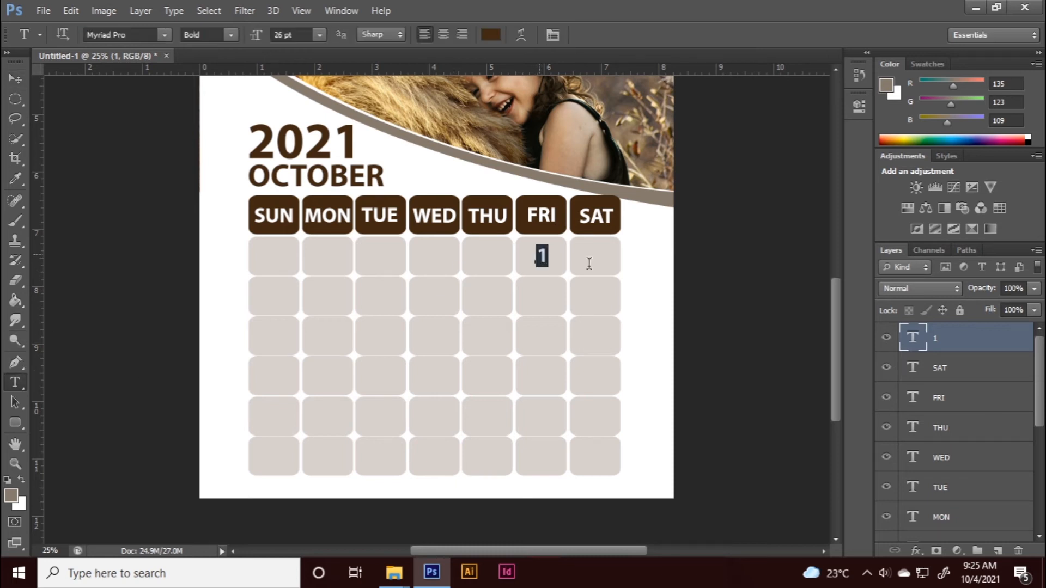
click(299, 34)
key(Up)
key(Up)
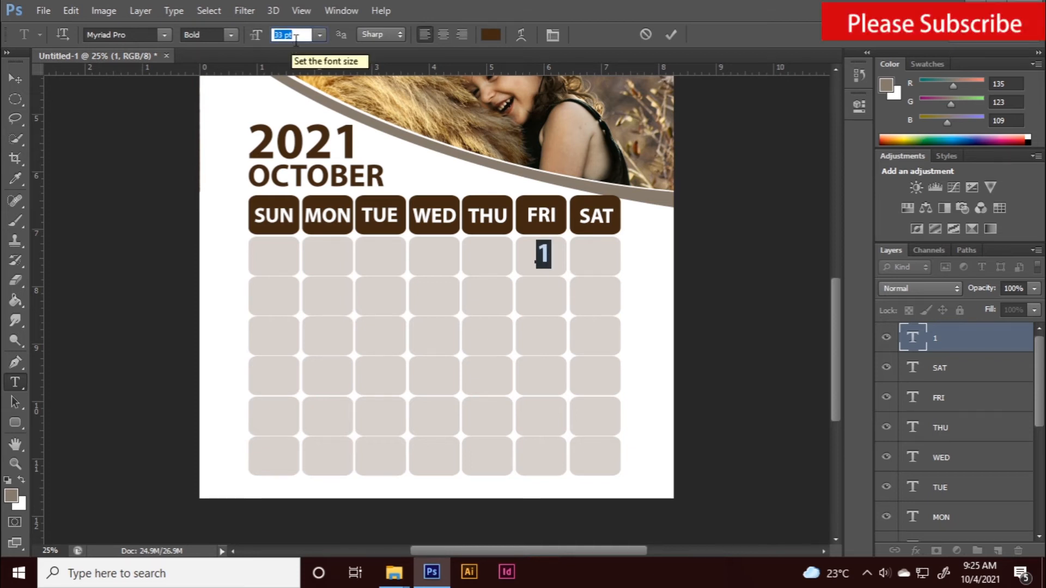
click(672, 33)
Step: Compare the font size of the FRI label with that of the date number 1
drag(553, 208, 539, 214)
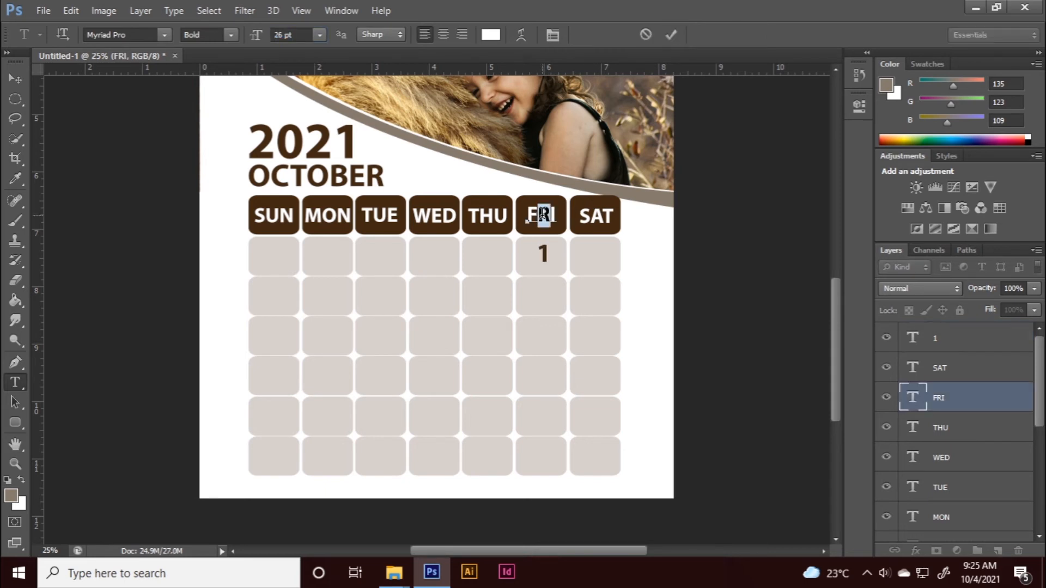
click(678, 34)
key(v)
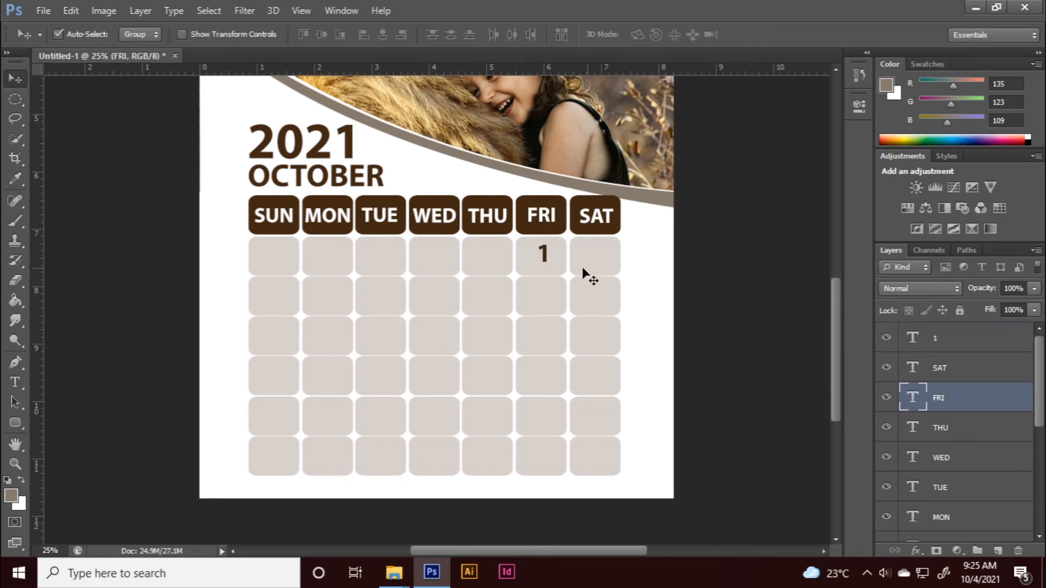
click(547, 259)
click(15, 383)
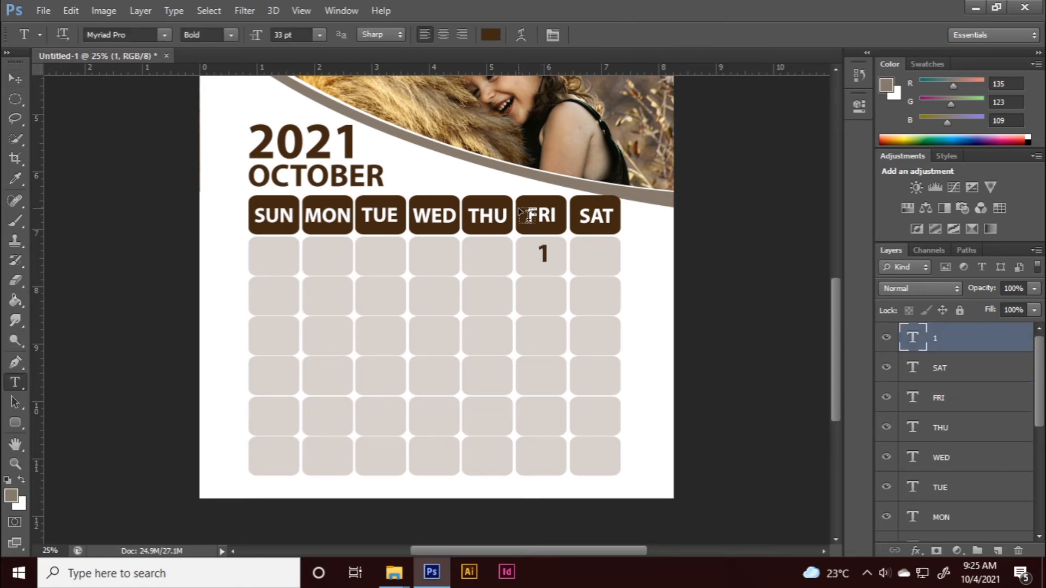
drag(536, 216, 557, 216)
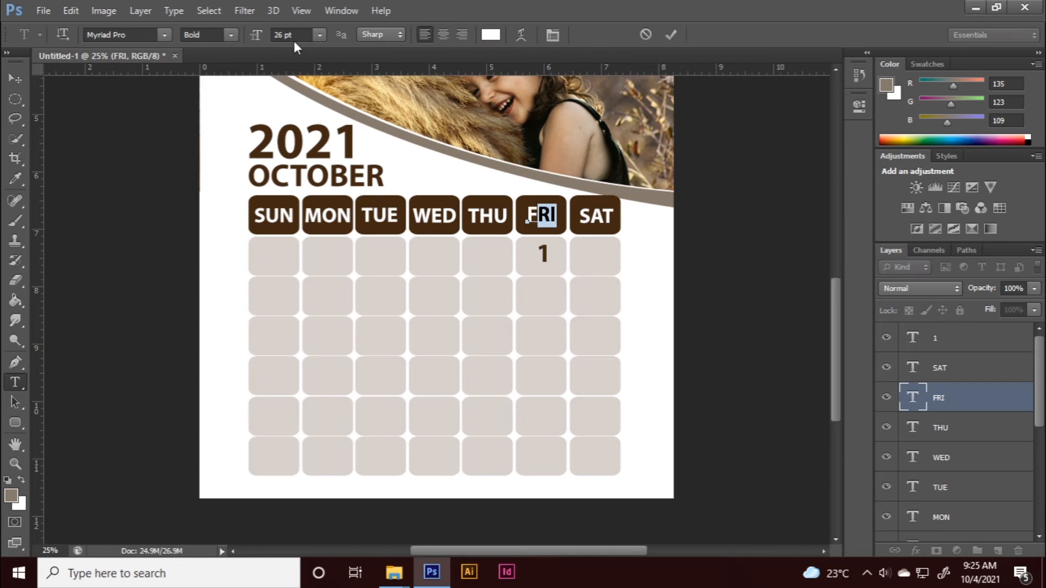
click(672, 35)
click(561, 259)
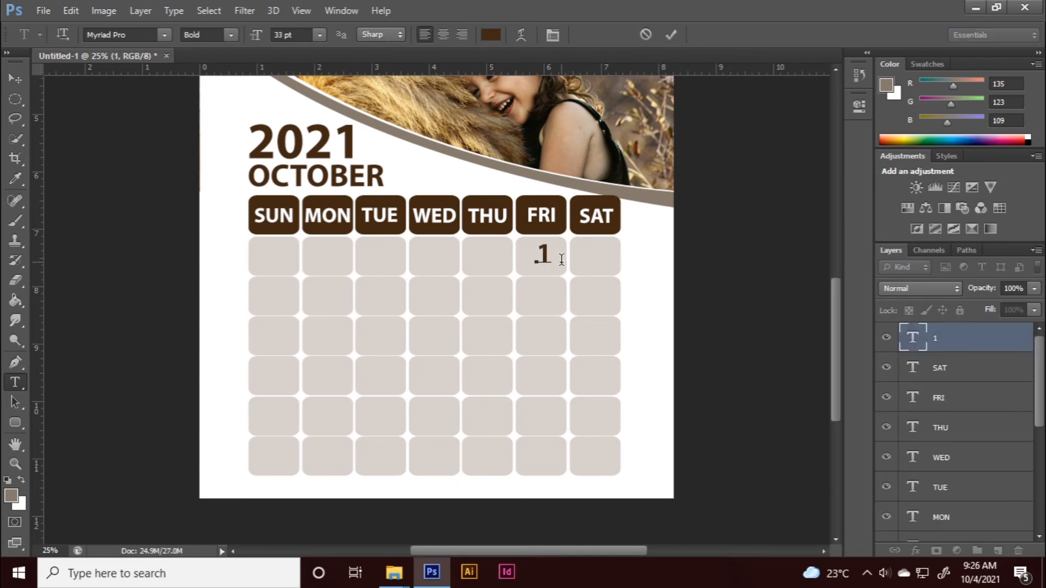
click(672, 34)
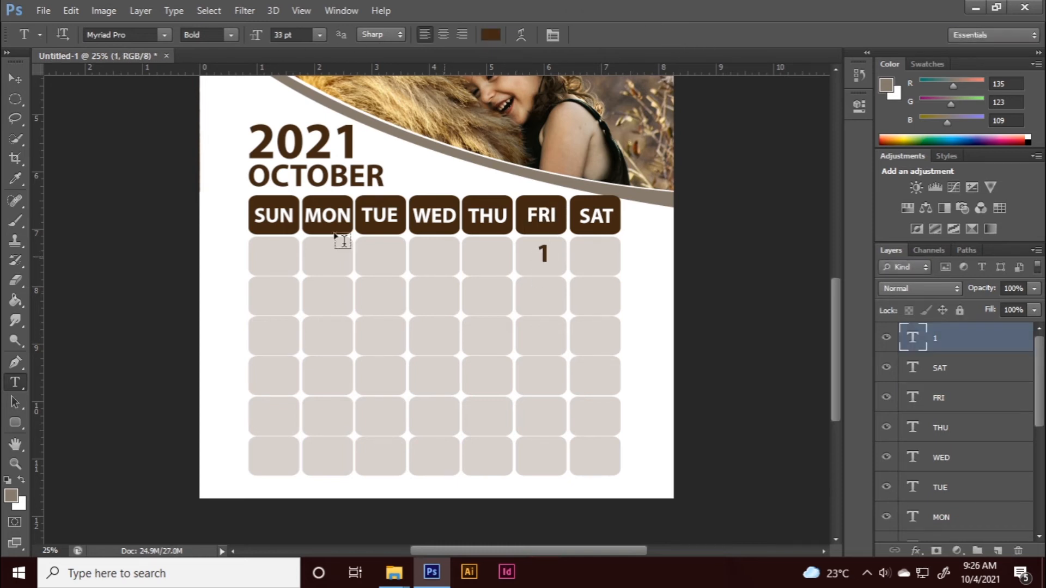
Step: Centre the 1 in the Friday cell and duplicate it into the first-row cell under SAT
click(16, 76)
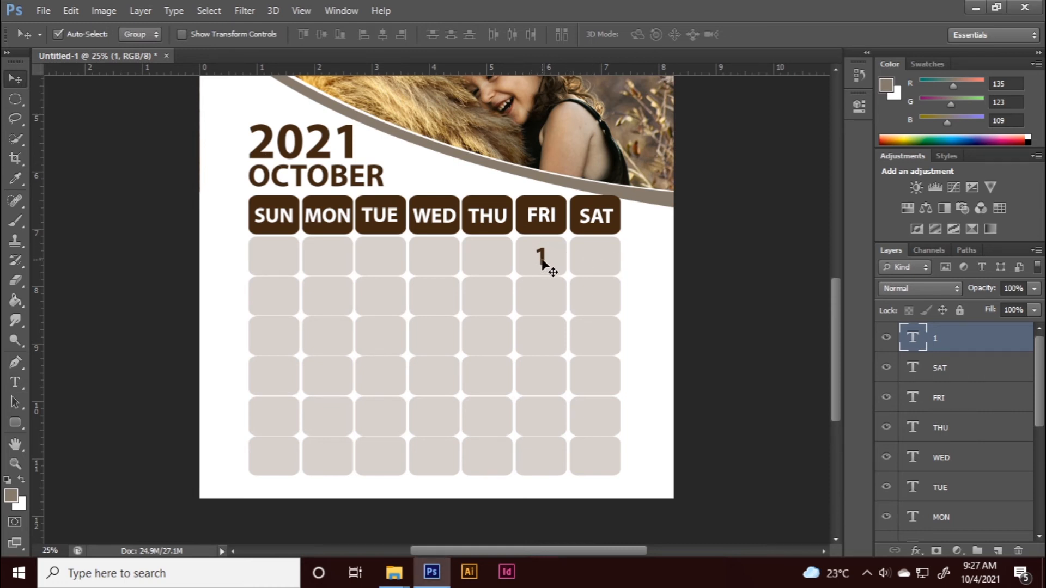
drag(546, 265, 597, 267)
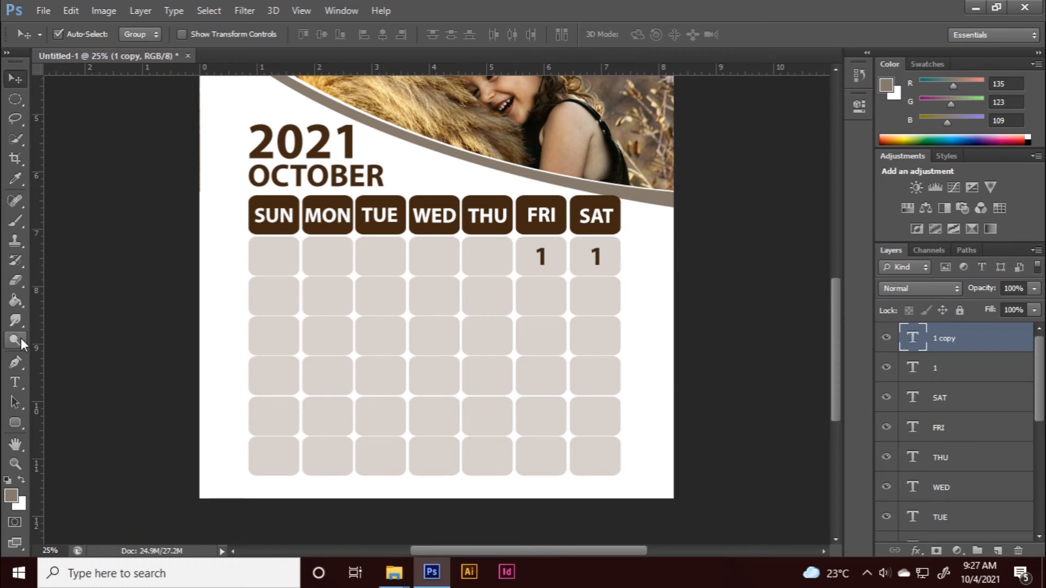
click(15, 382)
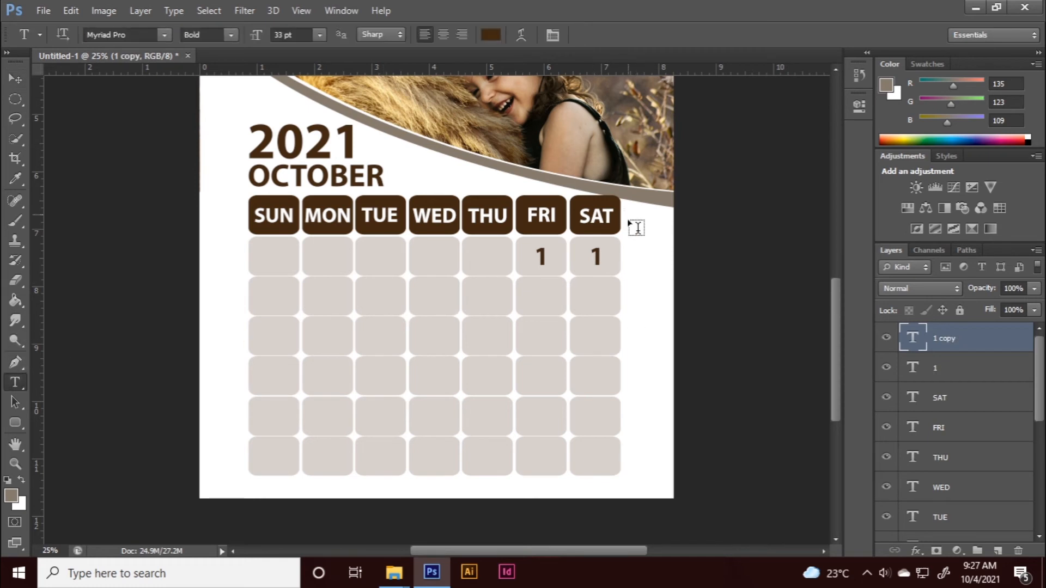
Step: Change the date number in the first-row cell under SAT to 2
double_click(598, 256)
text(2)
click(15, 79)
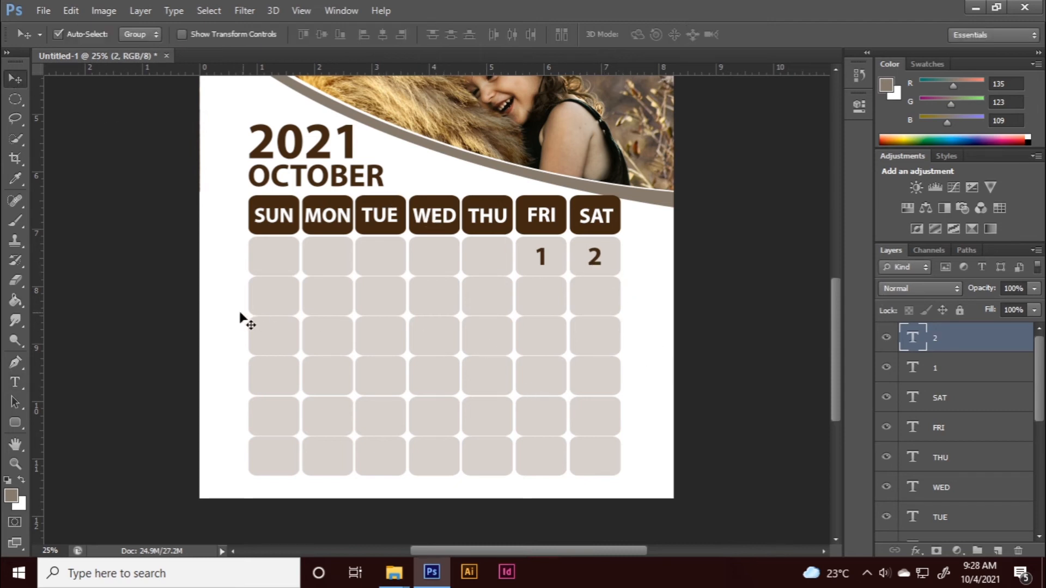
Step: Add the date number 3 as a new text layer in the second-row cell under SUN
click(14, 383)
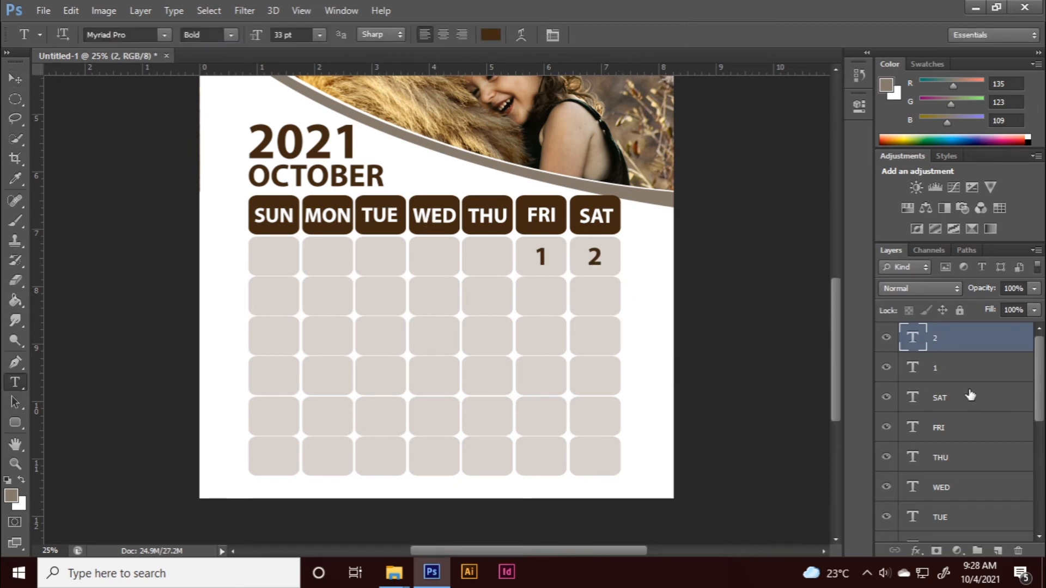
click(264, 290)
text(3)
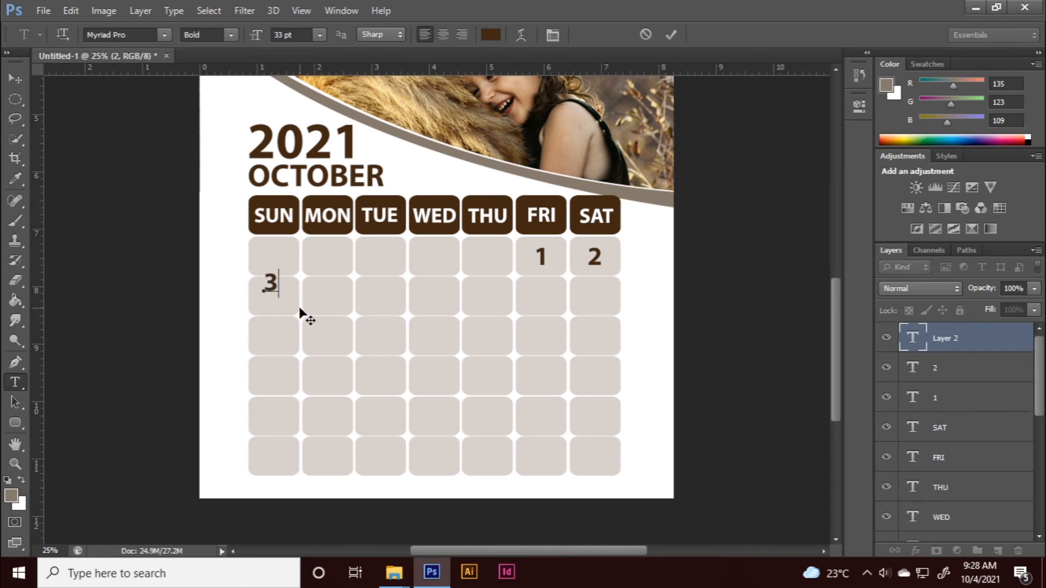
click(12, 74)
Step: Duplicate the 3 into the second-row cell under MON and change the copy to 4
drag(274, 293, 330, 308)
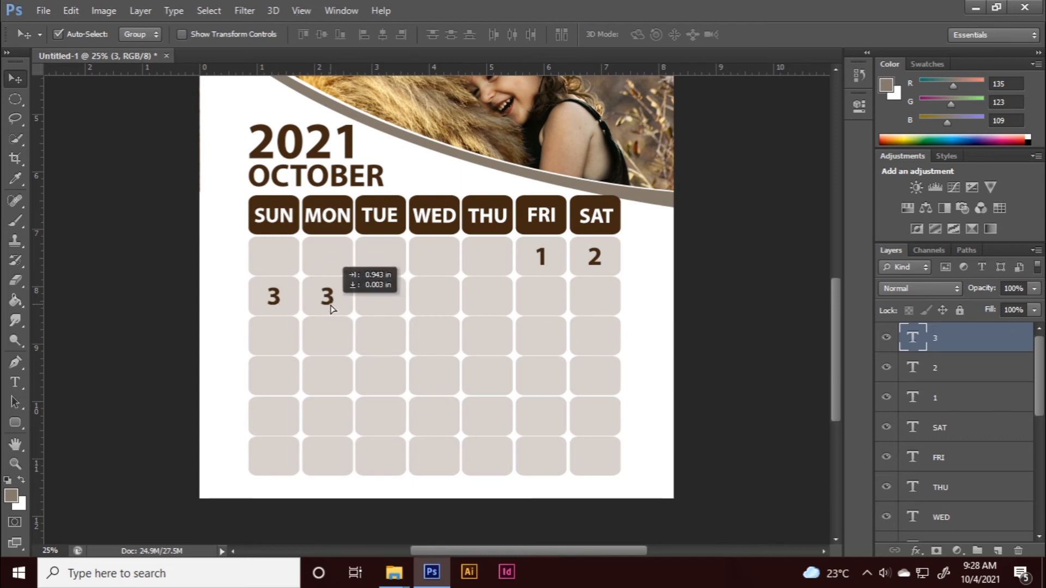
drag(331, 308, 331, 305)
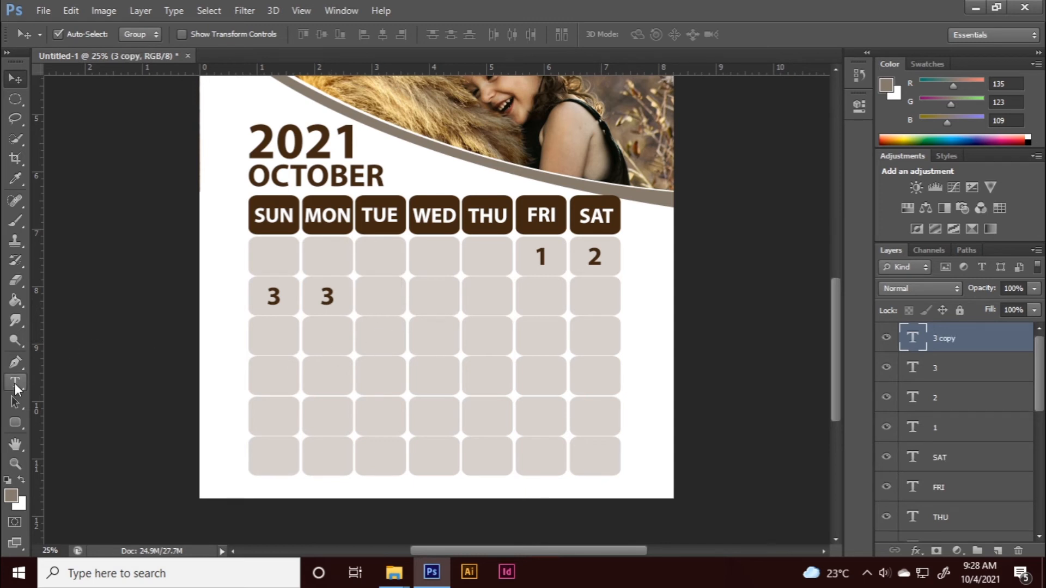
click(16, 383)
double_click(328, 296)
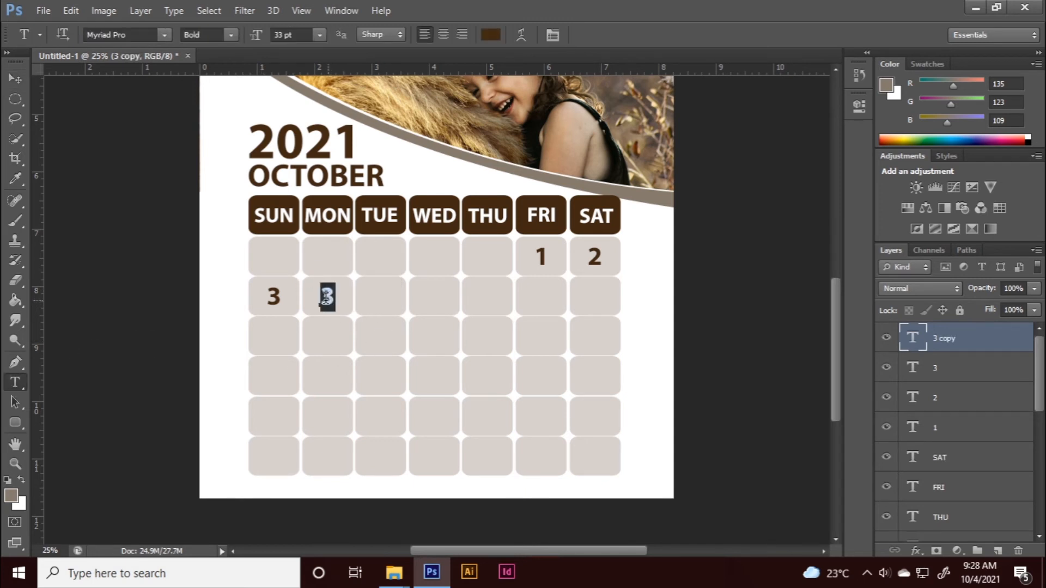
text(4)
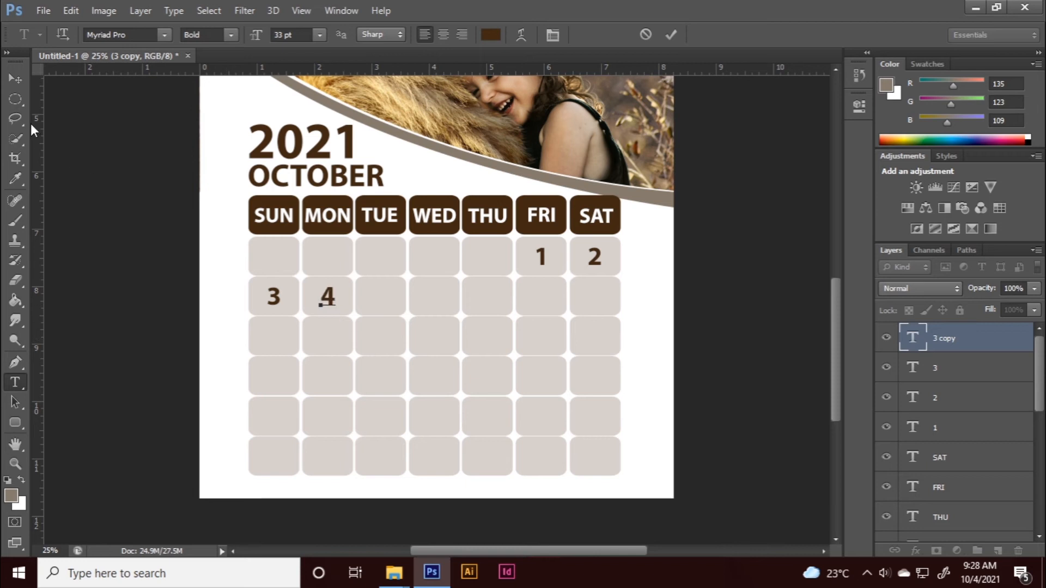
click(16, 78)
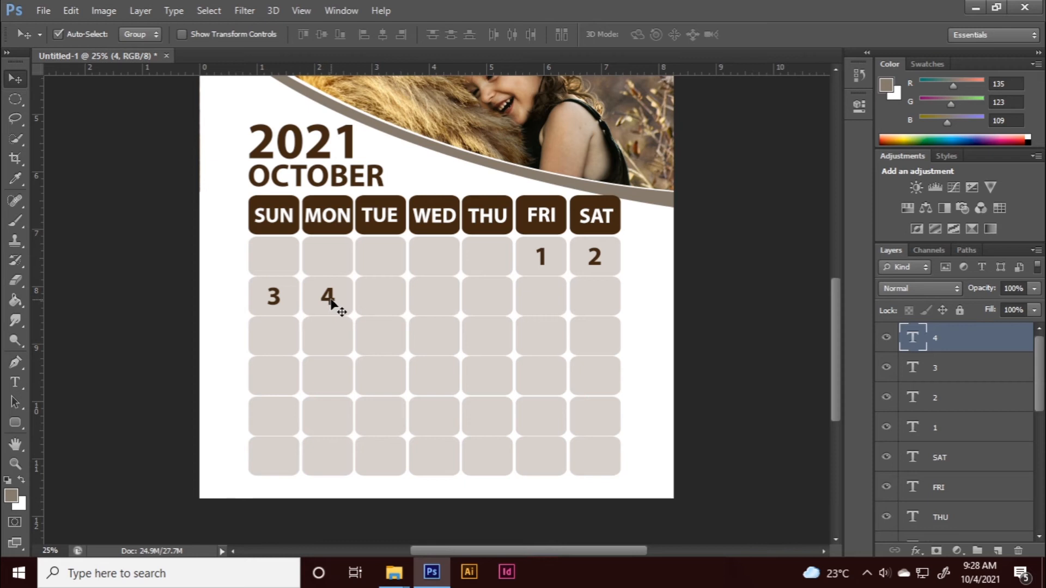
Step: Duplicate the 4 across the second-row cells under TUE to SAT and open the Monday number for editing
drag(336, 303, 386, 303)
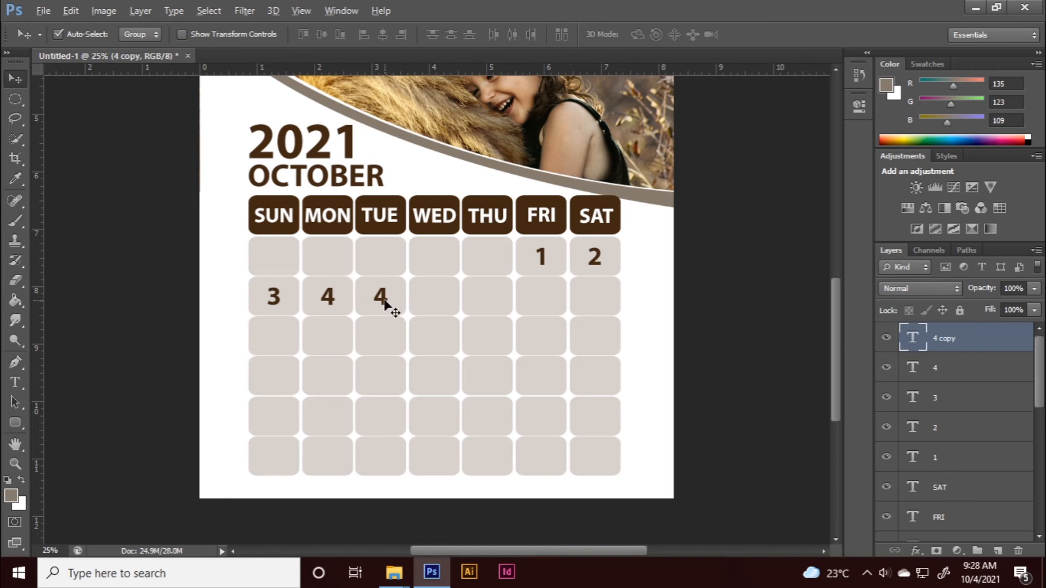
drag(385, 304, 603, 307)
click(21, 381)
double_click(326, 296)
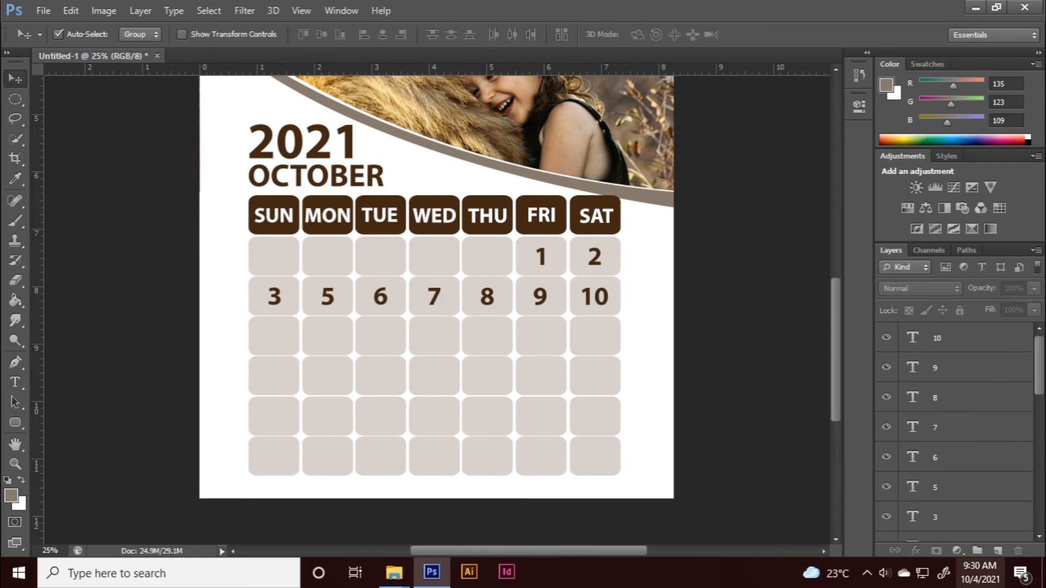
Step: Check the October 2021 dates in the system calendar and correct the second-row numbers under MON and TUE to 4 and 5
click(974, 578)
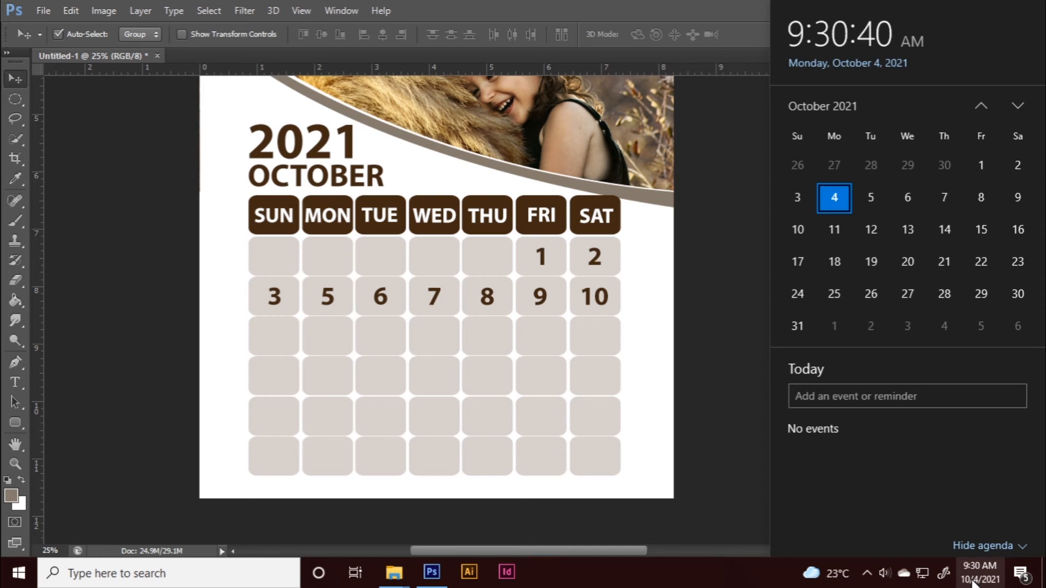
click(98, 374)
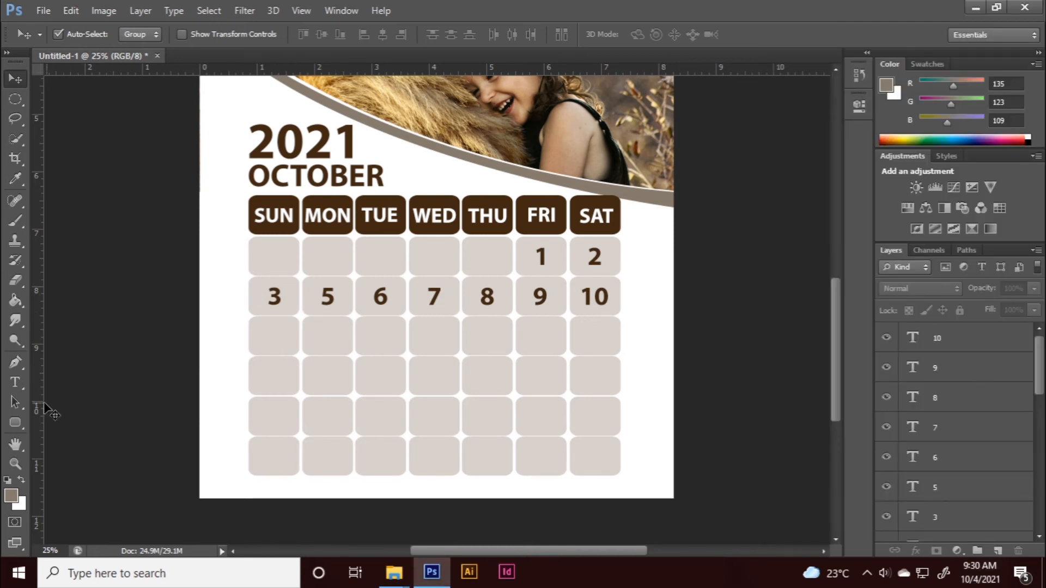
click(15, 381)
double_click(328, 296)
text(4)
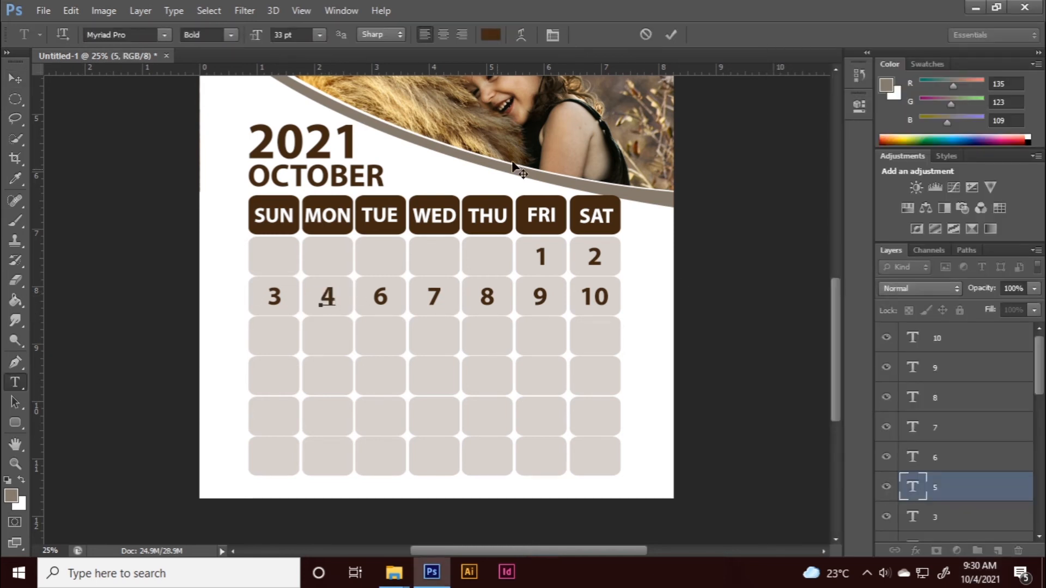
click(670, 35)
double_click(384, 297)
text(5)
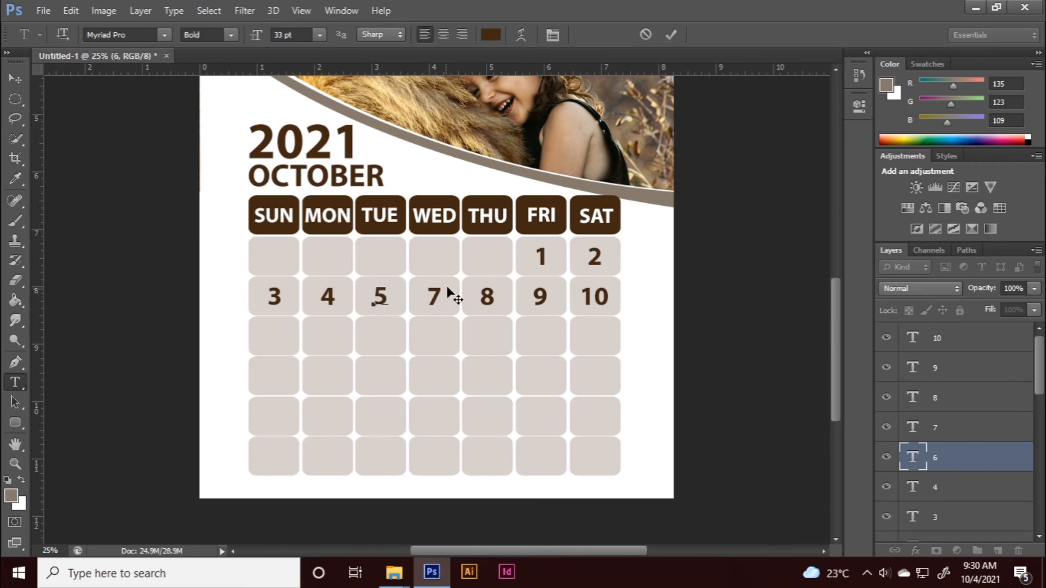
click(670, 34)
Step: Correct the second-row date numbers under WED and THU to 6 and 7
double_click(433, 297)
text(6)
click(670, 34)
double_click(487, 296)
text(7)
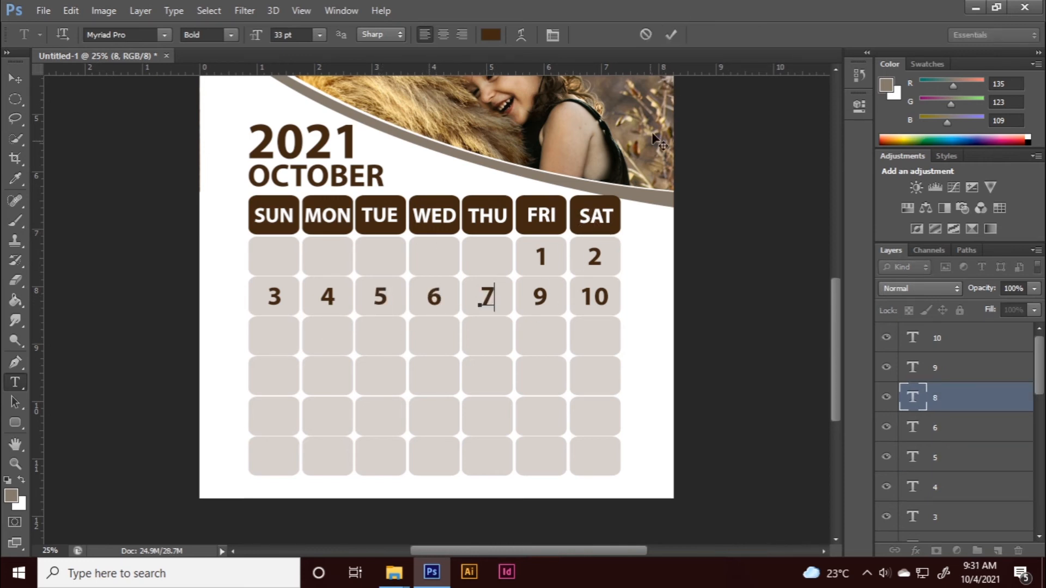
click(670, 34)
Step: Correct the second-row date numbers under FRI and SAT to 8 and 9
double_click(541, 297)
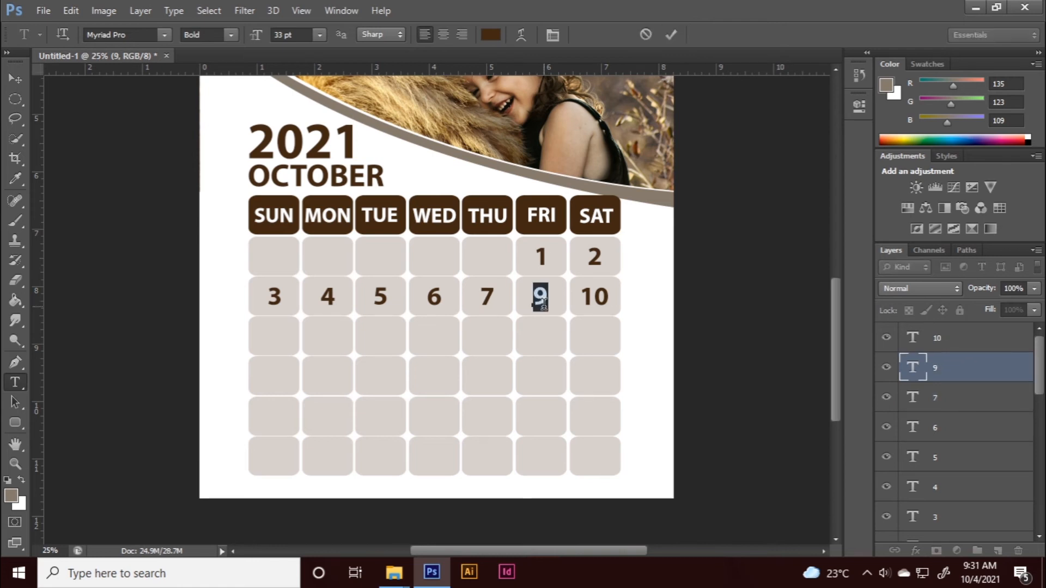
text(8)
key(ctrl+Return)
double_click(588, 297)
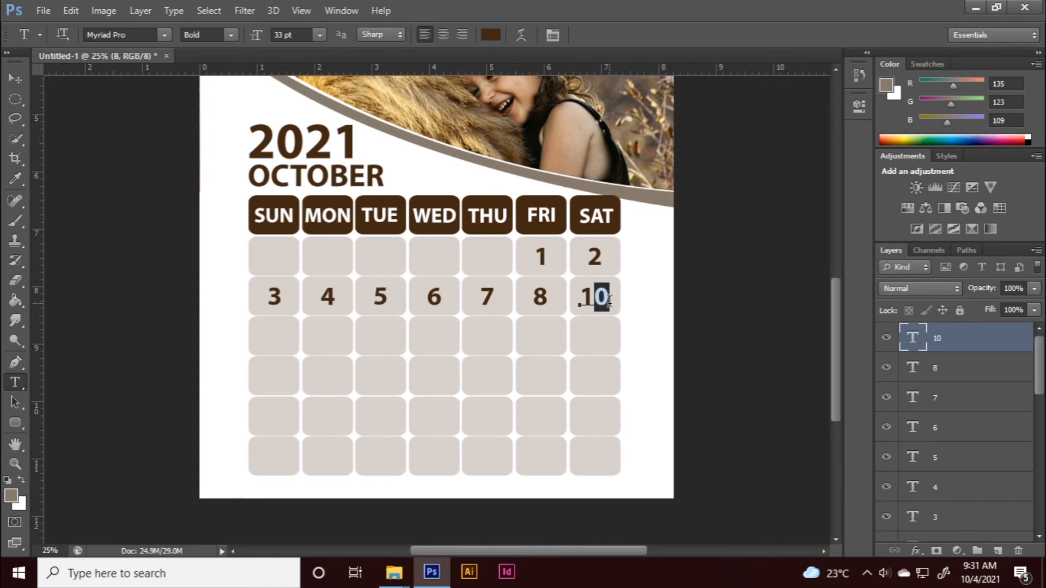
text(9)
click(671, 34)
Step: Nudge the second-row date numbers 9, 8, 7, 6 and 4 to centre them horizontally in their cells
key(v)
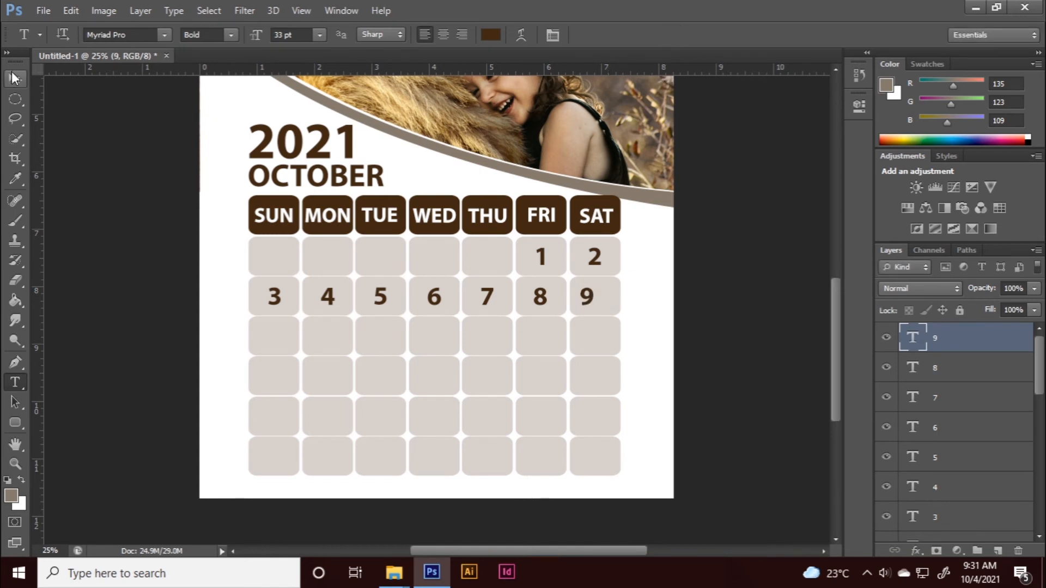
key(shift+Right)
key(shift+Right)
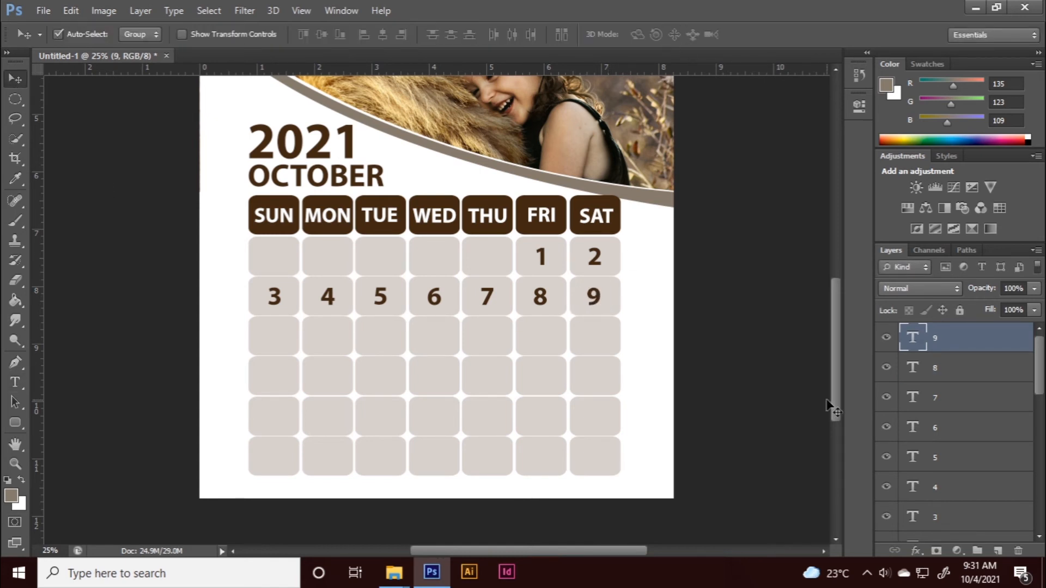
click(544, 301)
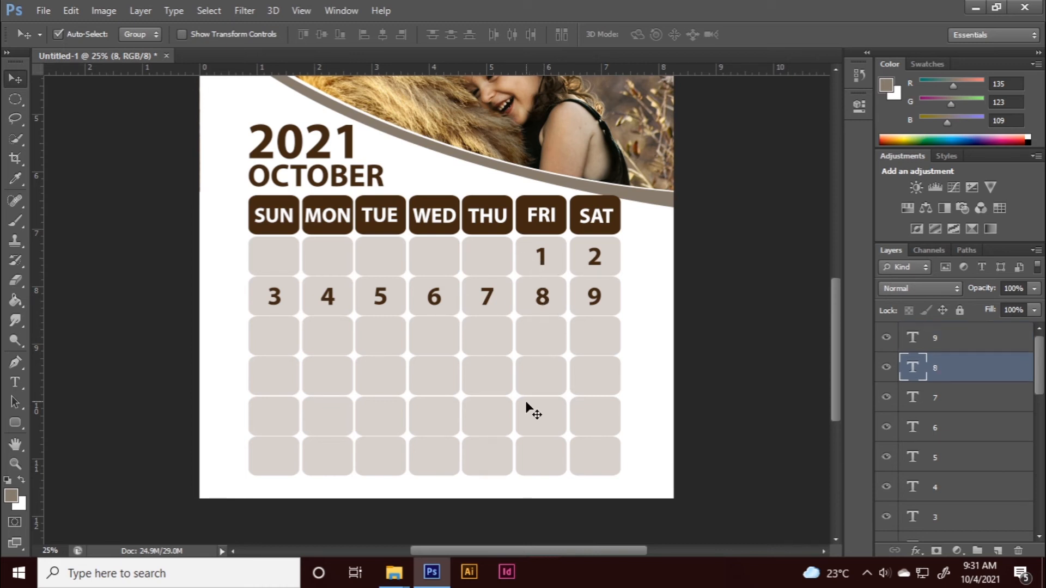
click(486, 301)
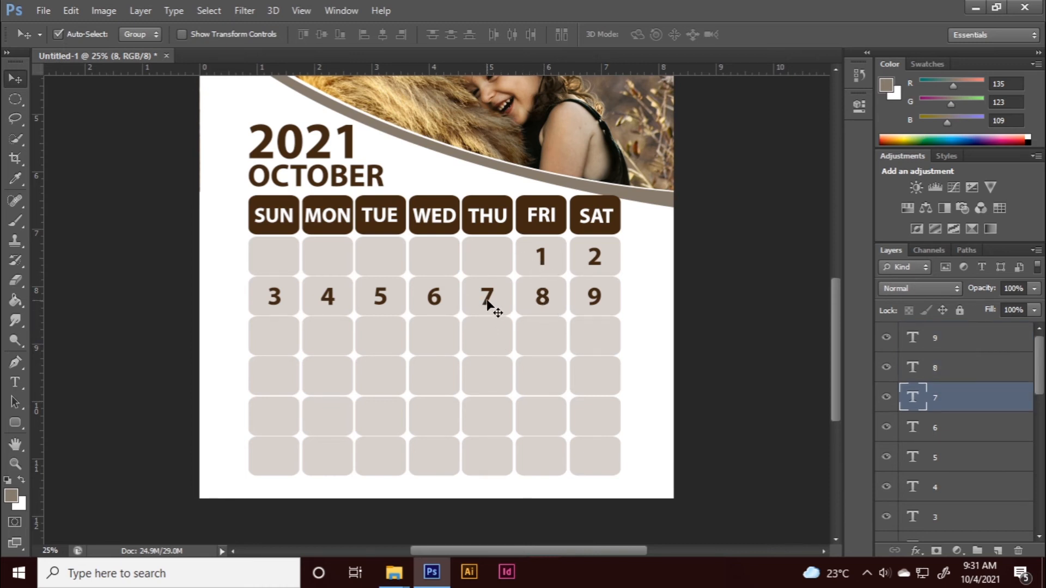
key(shift+Right)
click(439, 303)
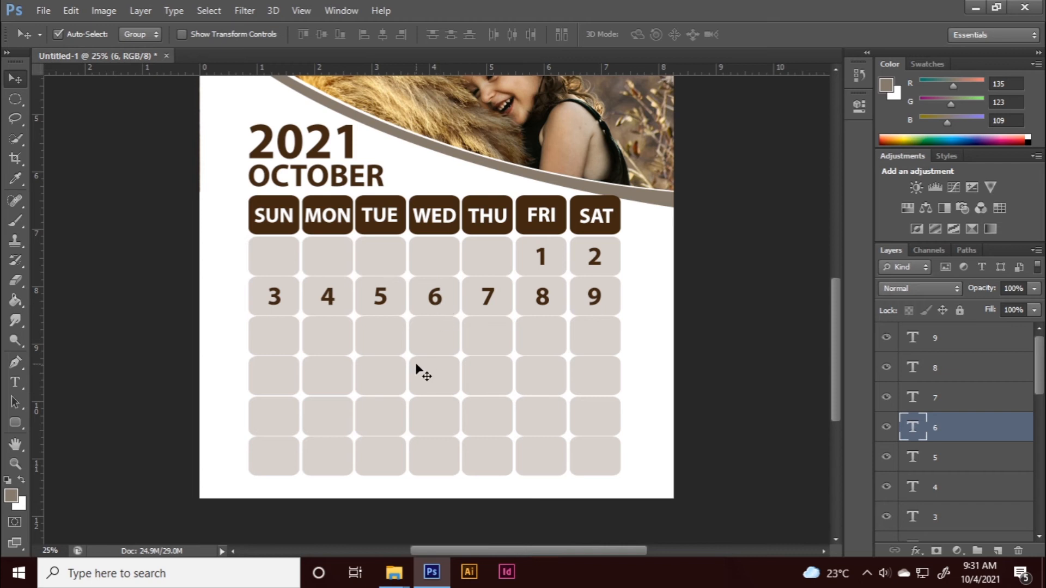
click(330, 302)
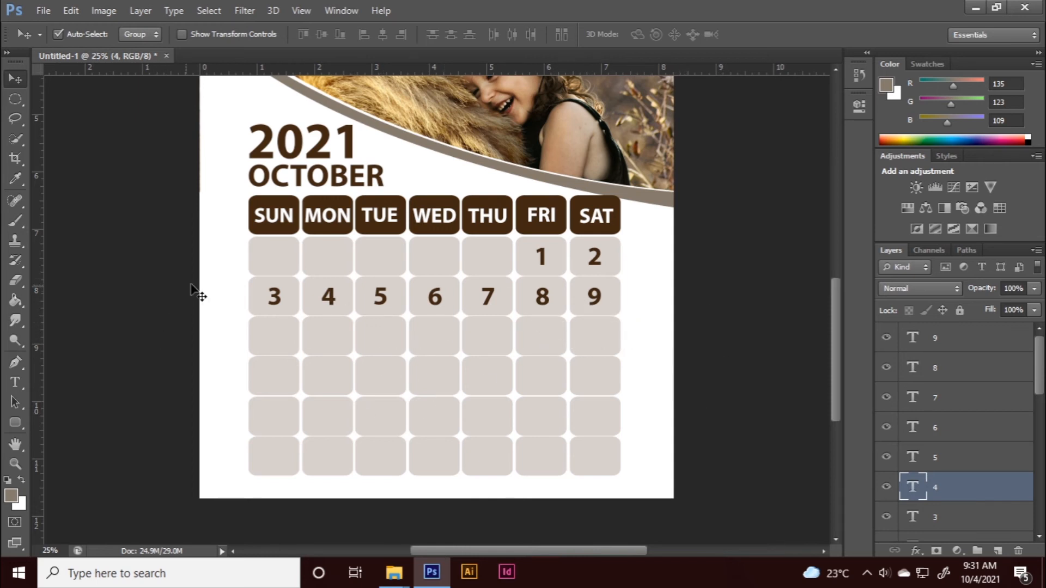
Step: Duplicate the 3 into the third-row cell under SUN and change the copy to 10
click(275, 306)
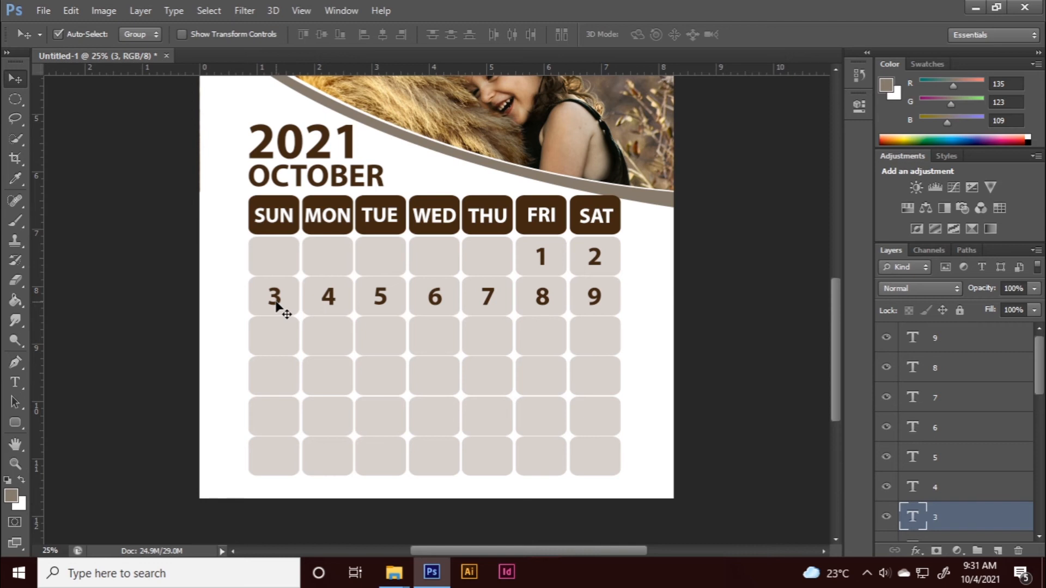
drag(276, 306, 275, 348)
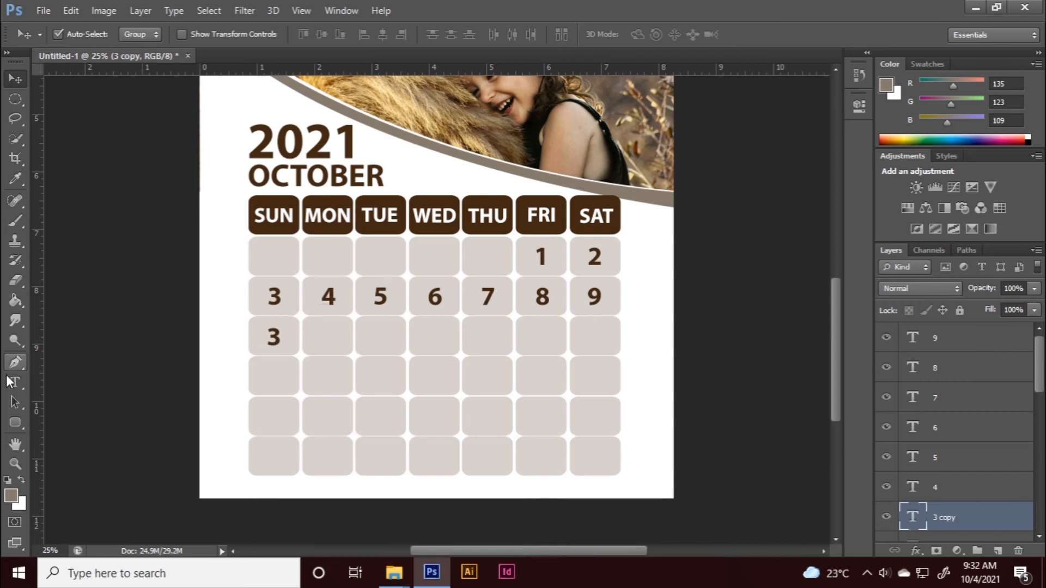
click(18, 383)
double_click(274, 337)
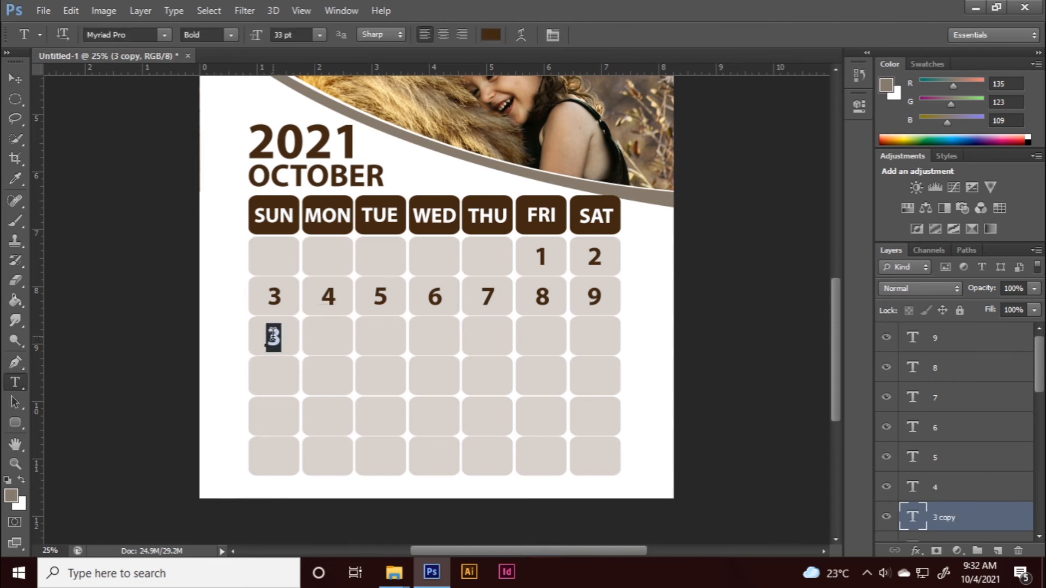
text(10)
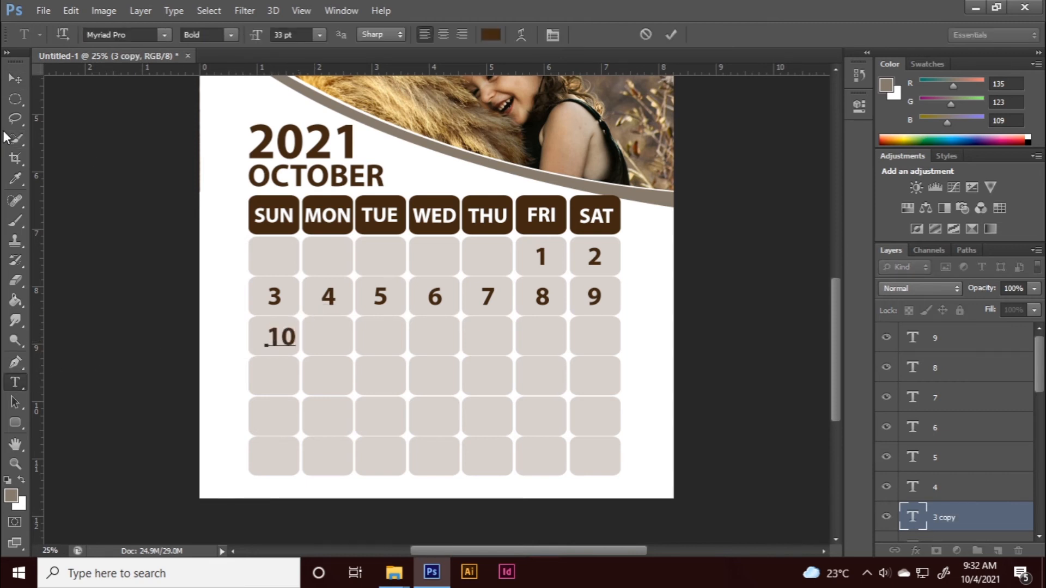
click(16, 87)
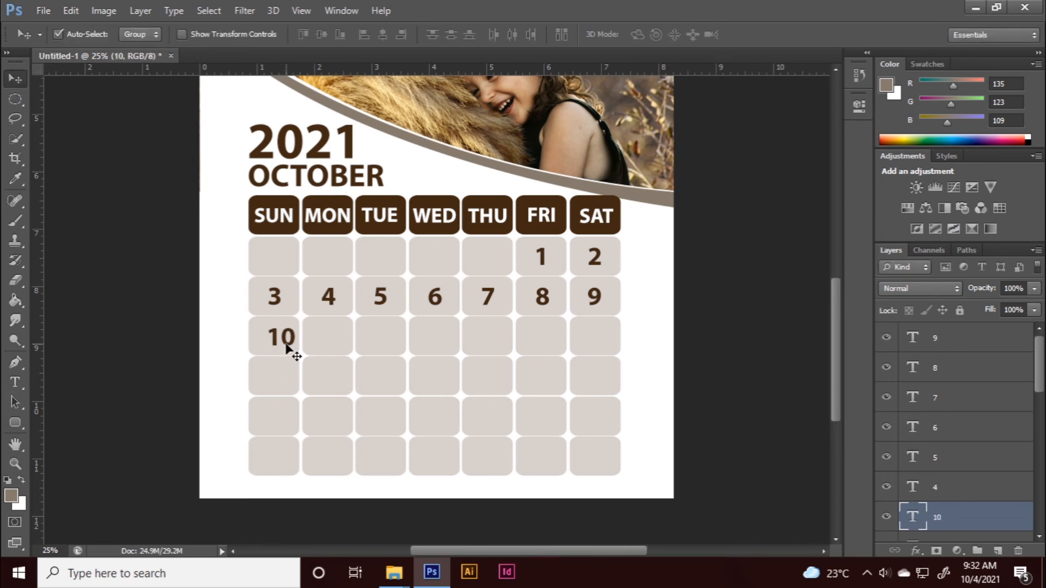
Step: Nudge the date number 10 to the left until it is centred in its Sunday cell
key(Left)
key(Left)
key(Left)
key(Left)
key(Left)
key(Left)
key(Left)
key(Left)
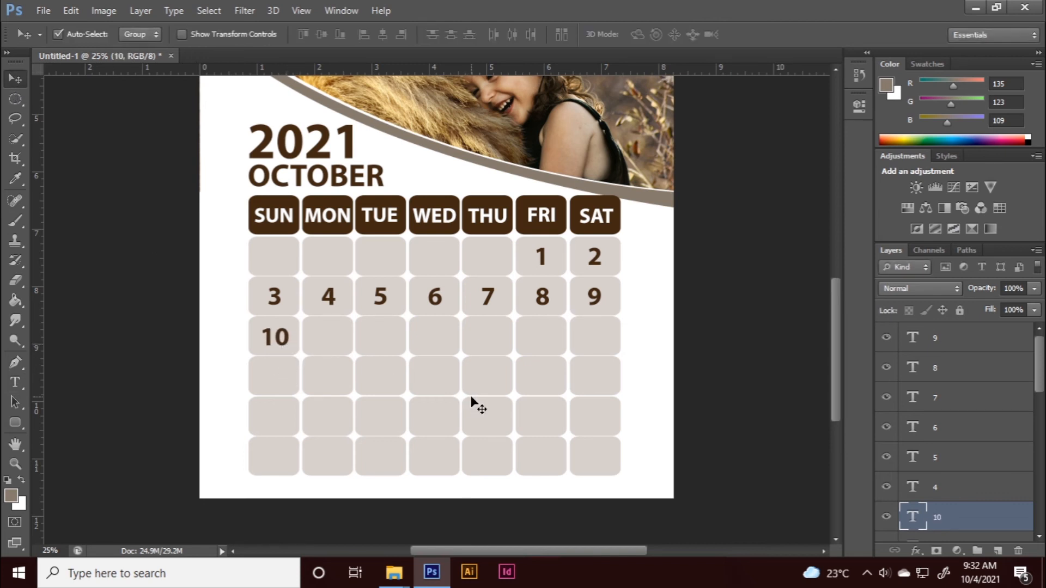
key(Left)
key(Left)
Step: Duplicate the 10 into the third-row cells from MON to SAT and fine-tune the positions of the FRI and THU copies
alt+drag(283, 346, 337, 349)
key(t)
key(v)
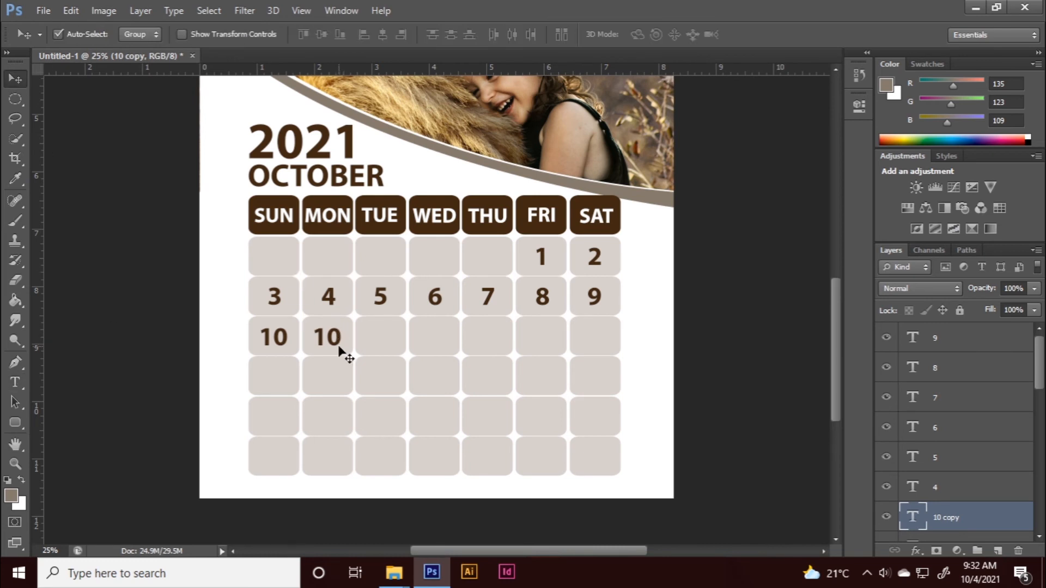
alt+drag(338, 348, 604, 347)
click(551, 343)
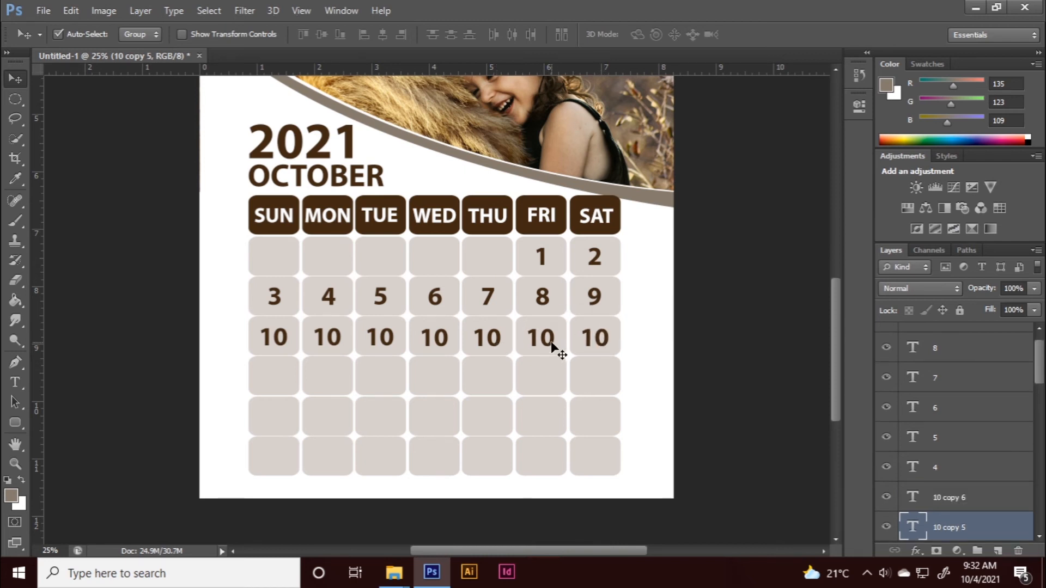
click(482, 347)
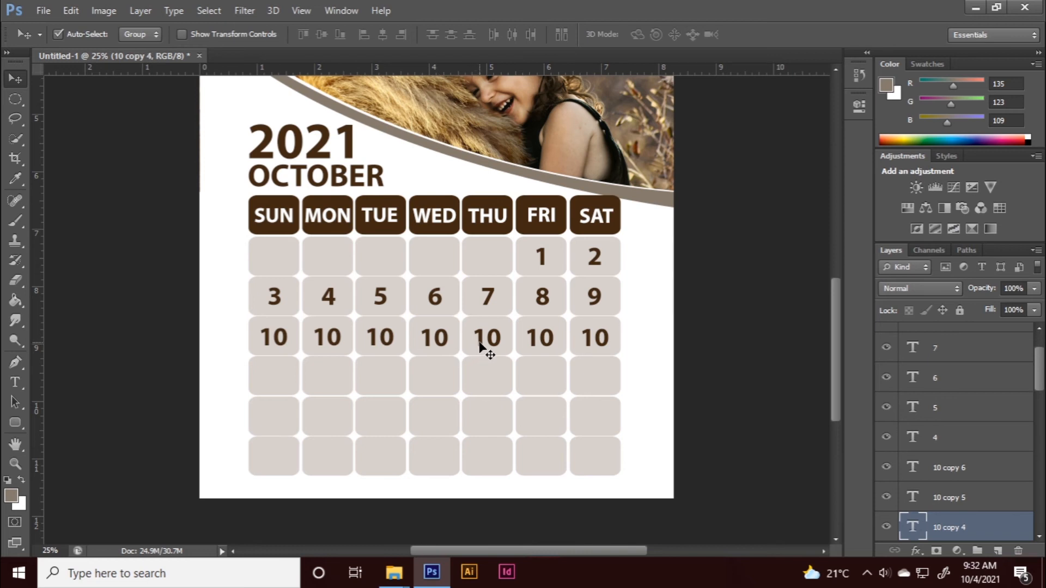
Step: Change the date number in the third-row cell under MON to 11
click(15, 382)
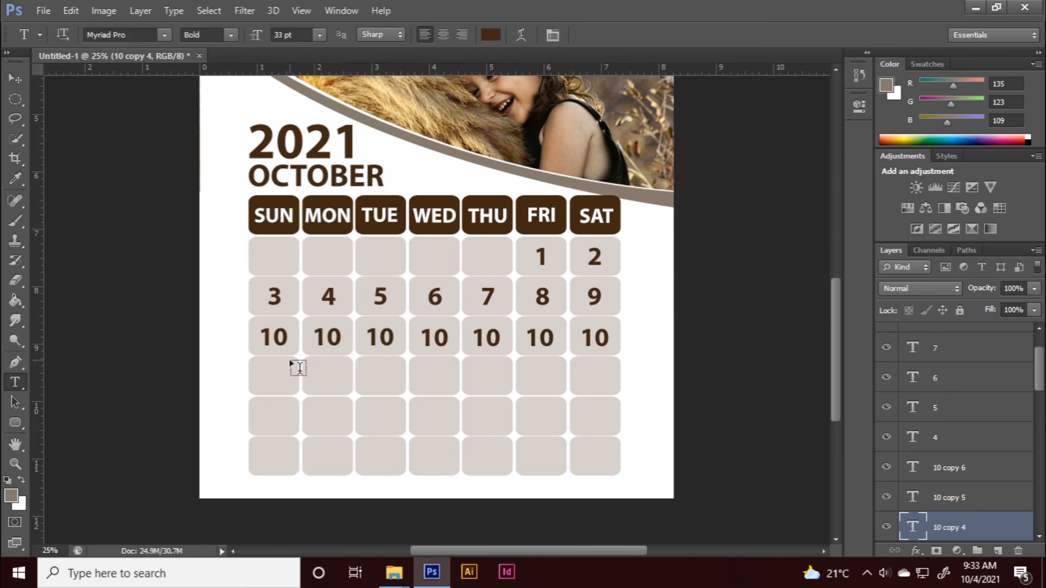
click(333, 340)
text(1)
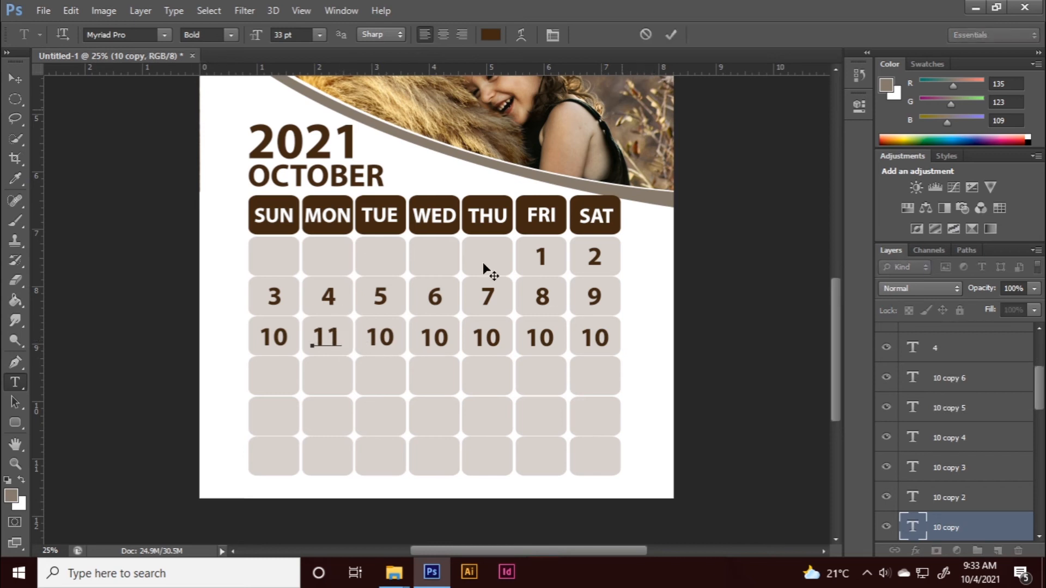
click(673, 34)
click(15, 79)
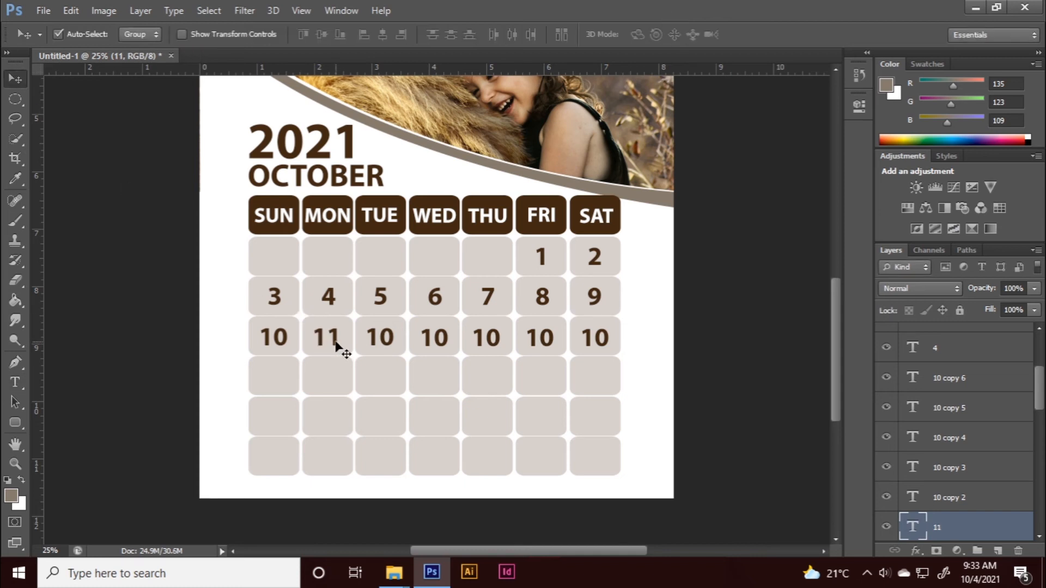
Step: Centre the 11 in its Monday cell and change the third-row date number under TUE to 12
drag(335, 342, 337, 342)
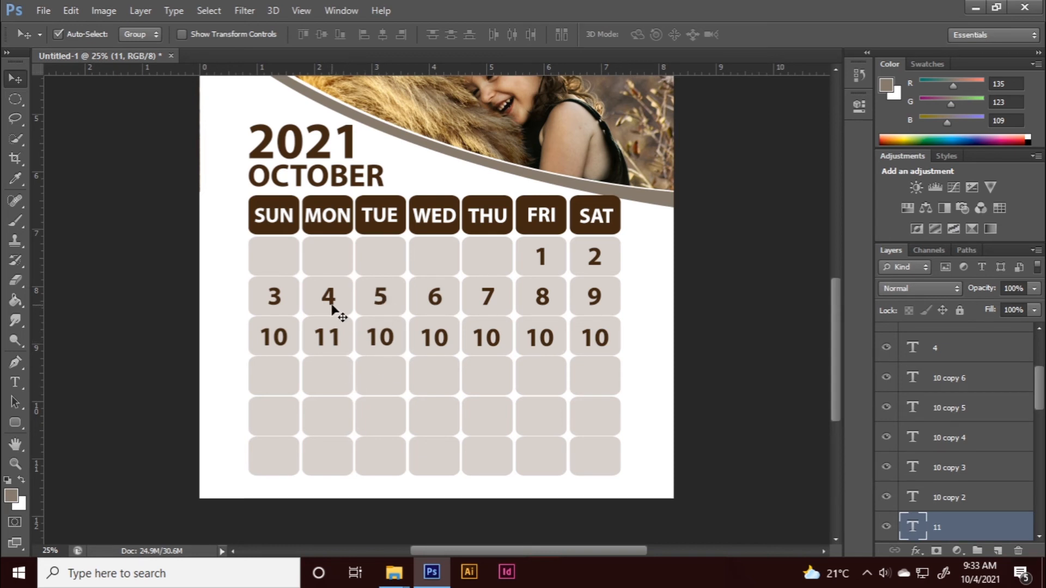
click(15, 382)
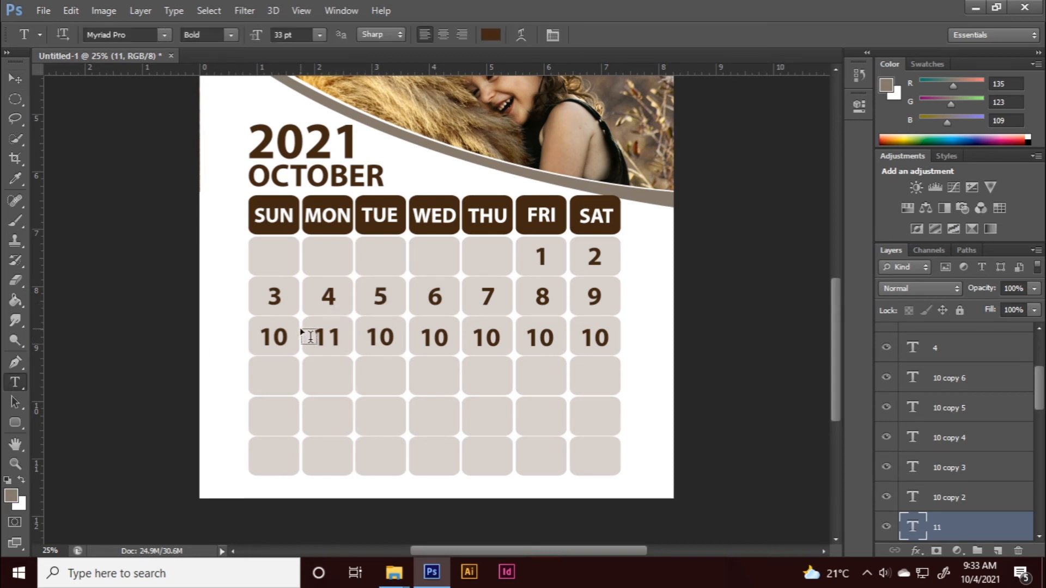
double_click(389, 331)
text(1)
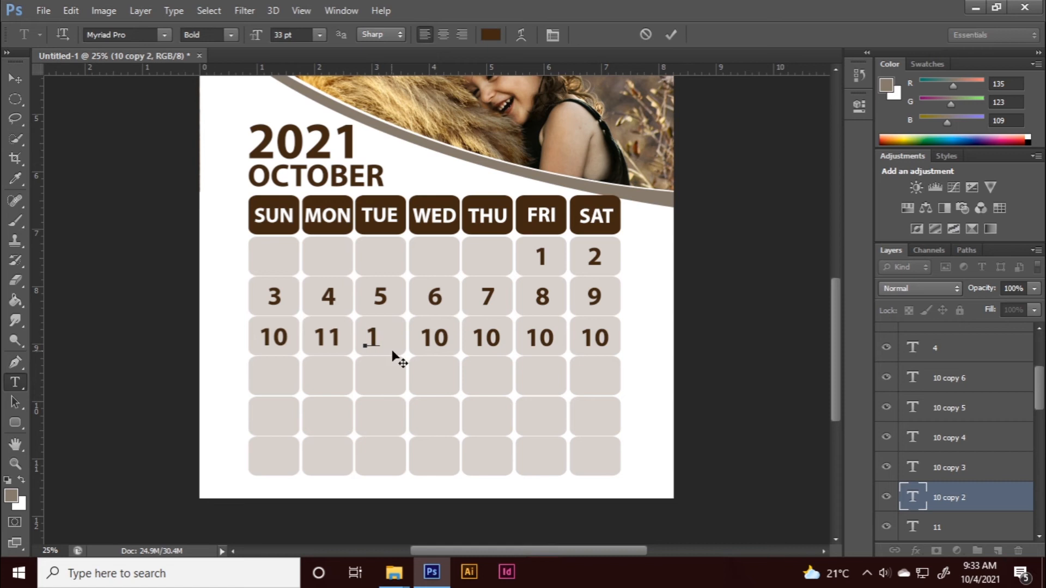
text(2)
click(670, 34)
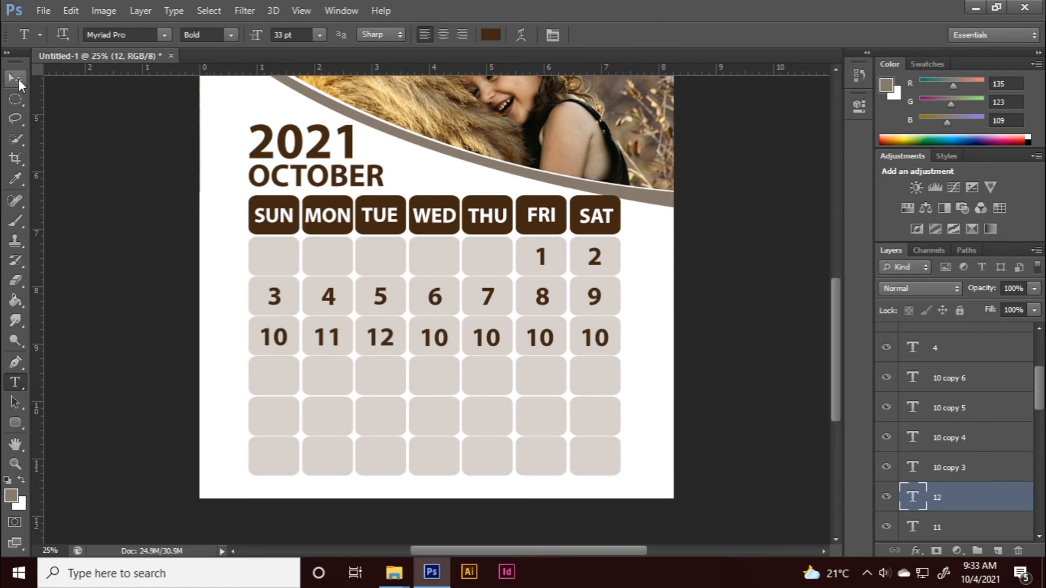
Step: Change the third-row date numbers under WED, THU, FRI and SAT to 13, 14, 15 and 16
click(445, 337)
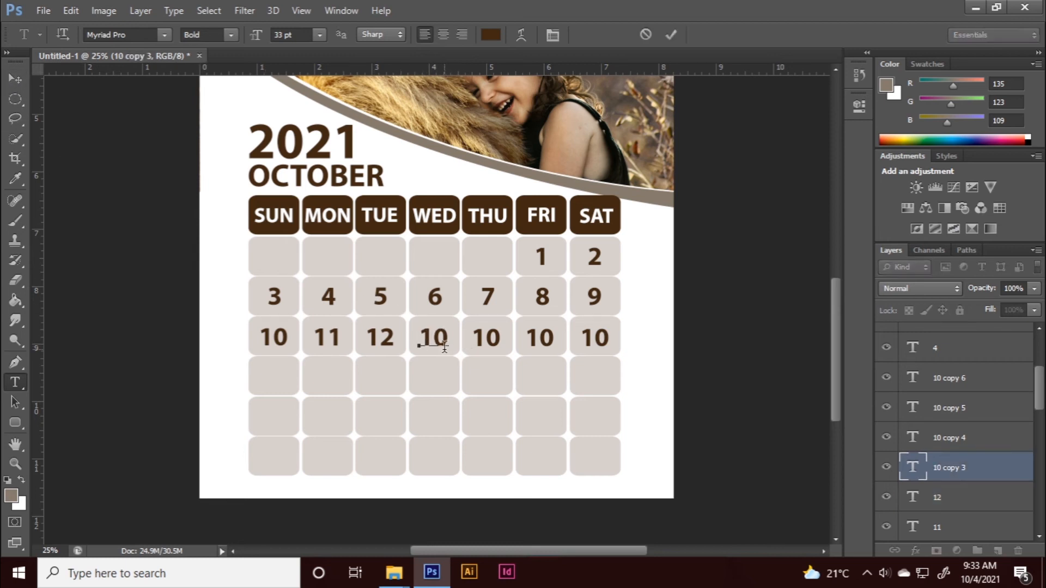
key(BackSpace)
text(3)
click(670, 39)
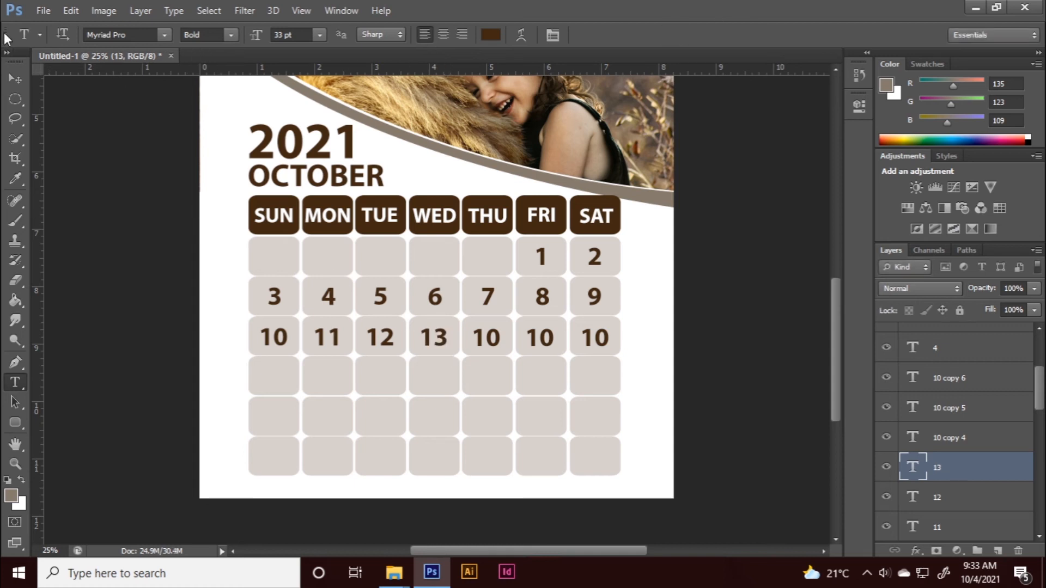
click(497, 338)
text(4)
click(673, 42)
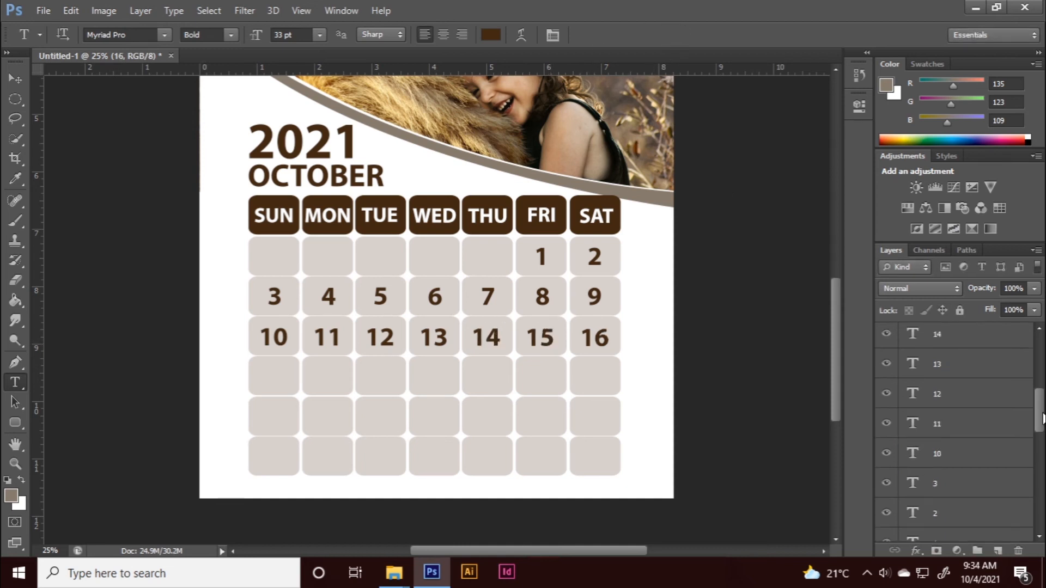
Step: Duplicate the third-row date numbers 10 to 16 and move the copies down into the fourth-row cells
scroll(1041, 422, down, 1)
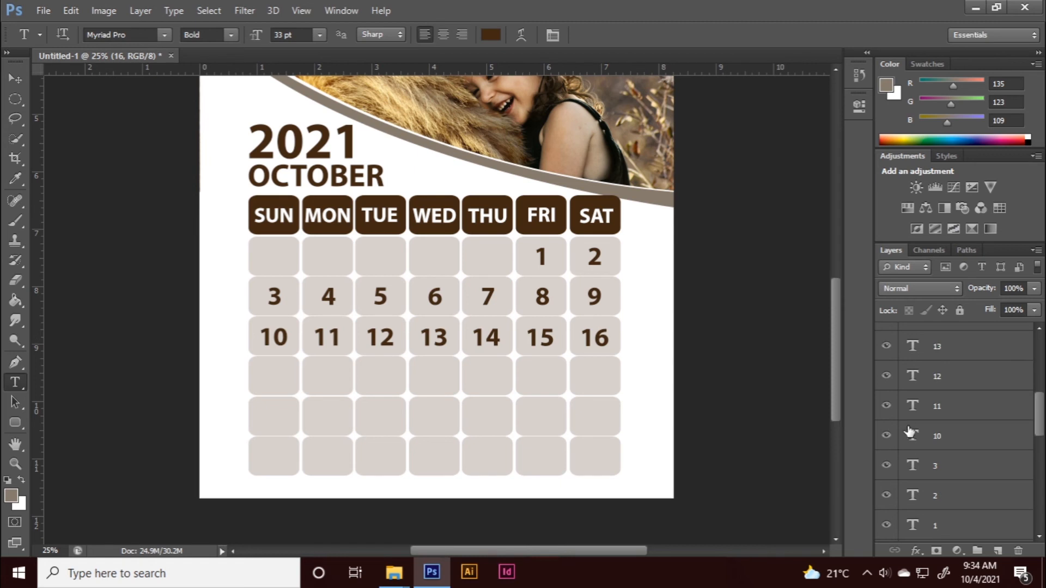
shift+click(965, 441)
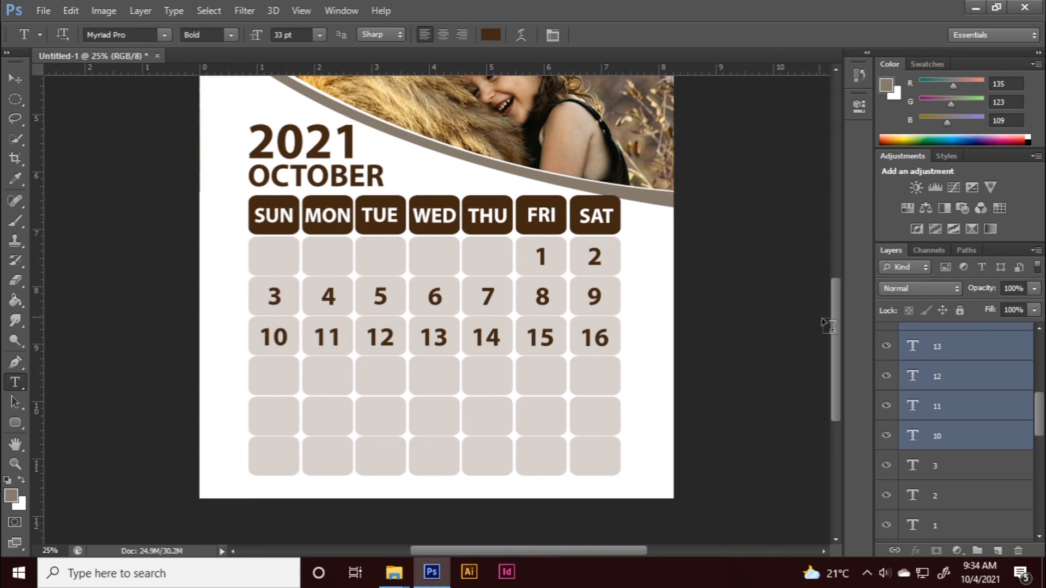
drag(987, 384, 997, 551)
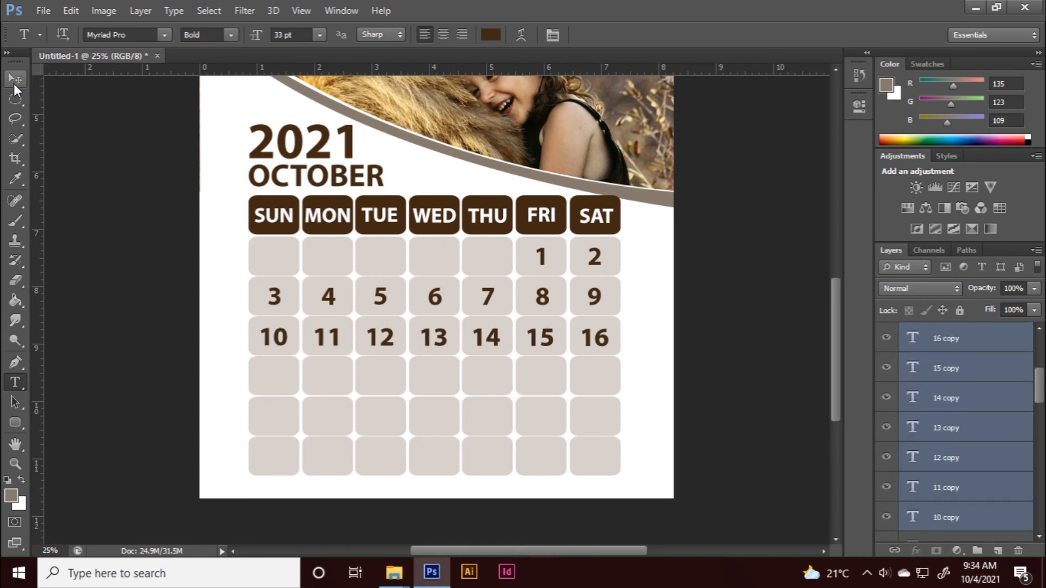
click(15, 79)
key(shift+Down)
key(shift+Down)
key(shift+Down)
key(shift+Down)
key(shift+Down)
key(shift+Down)
key(shift+Down)
key(shift+Down)
key(shift+Down)
key(shift+Down)
key(shift+Down)
key(shift+Down)
key(shift+Down)
key(shift+Down)
key(shift+Down)
key(shift+Down)
key(shift+Down)
key(shift+Down)
key(shift+Down)
key(shift+Down)
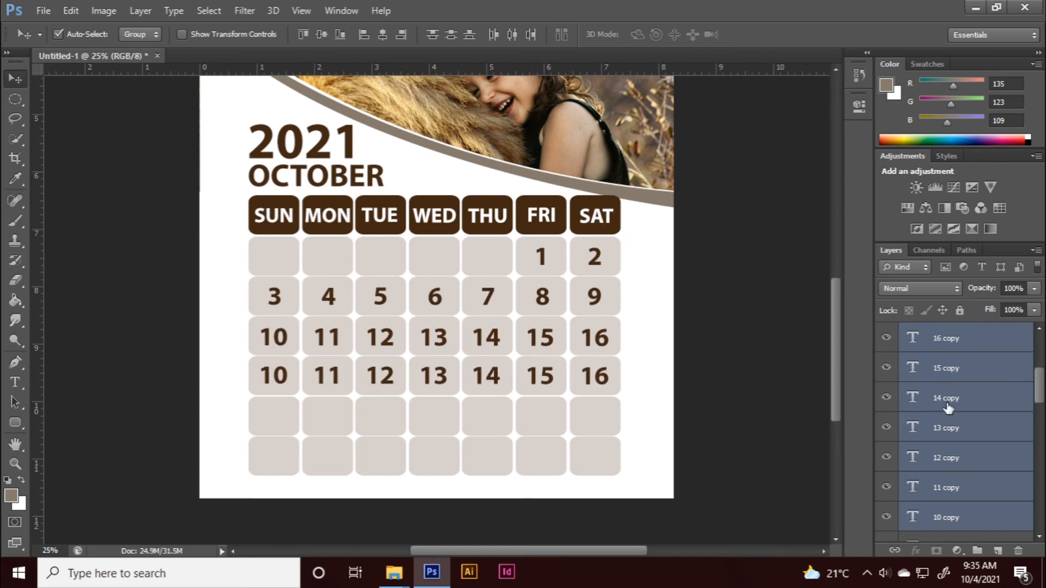
Step: Duplicate the fourth-row date numbers and move the copies straight down into the fifth-row cells
key(ctrl+j)
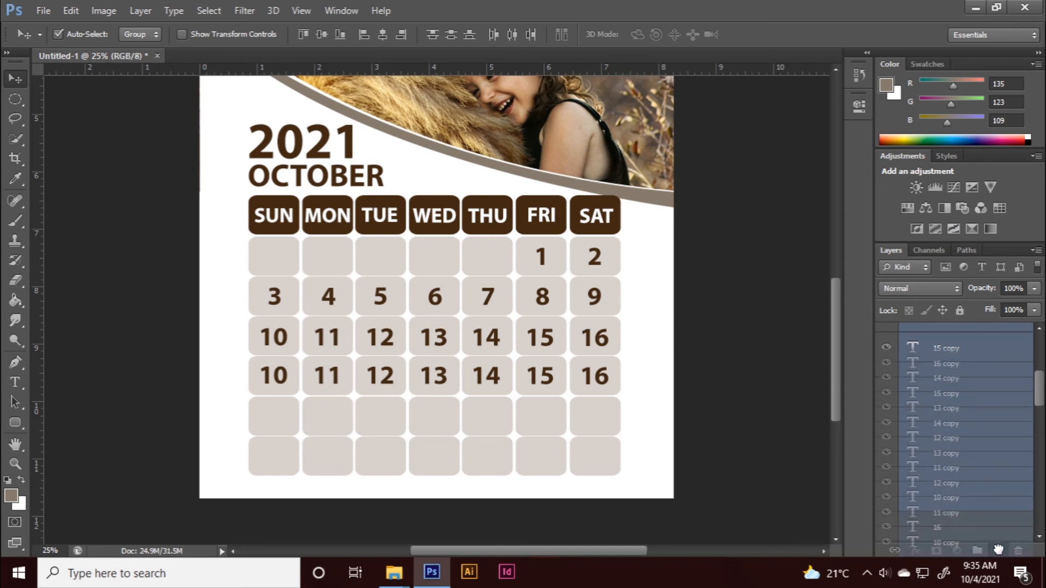
key(shift+Down)
key(shift+Down)
key(shift+Down)
key(shift+Down)
key(shift+Down)
key(shift+Down)
key(shift+Down)
key(shift+Down)
key(shift+Down)
key(shift+Down)
key(shift+Down)
key(shift+Down)
key(shift+Down)
key(shift+Down)
key(shift+Down)
key(shift+Down)
key(shift+Down)
key(shift+Down)
key(shift+Down)
key(shift+Down)
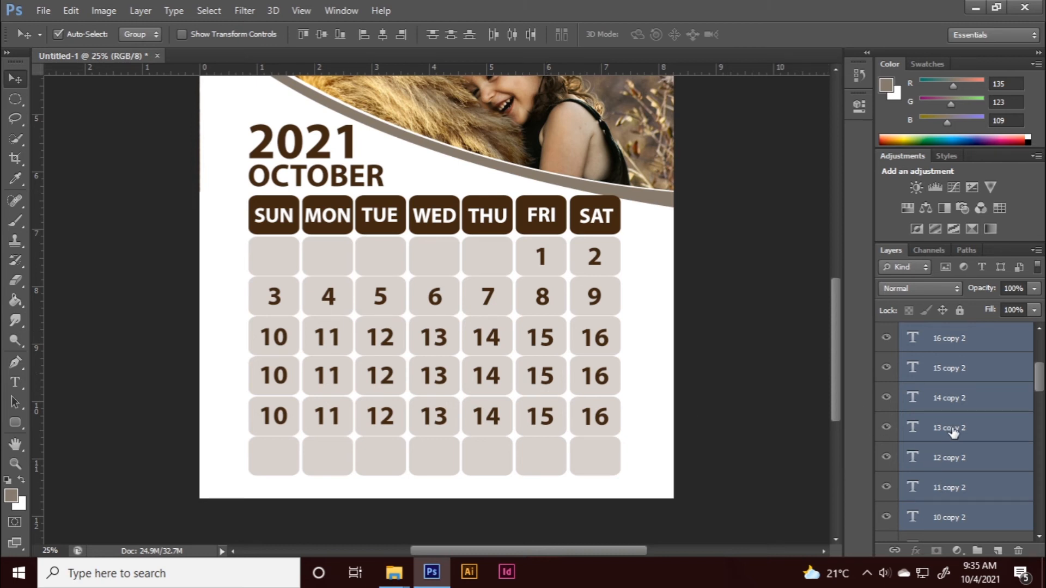
Step: Duplicate the fifth-row date numbers, move the copies down into the sixth-row cells and deselect them
key(ctrl+j)
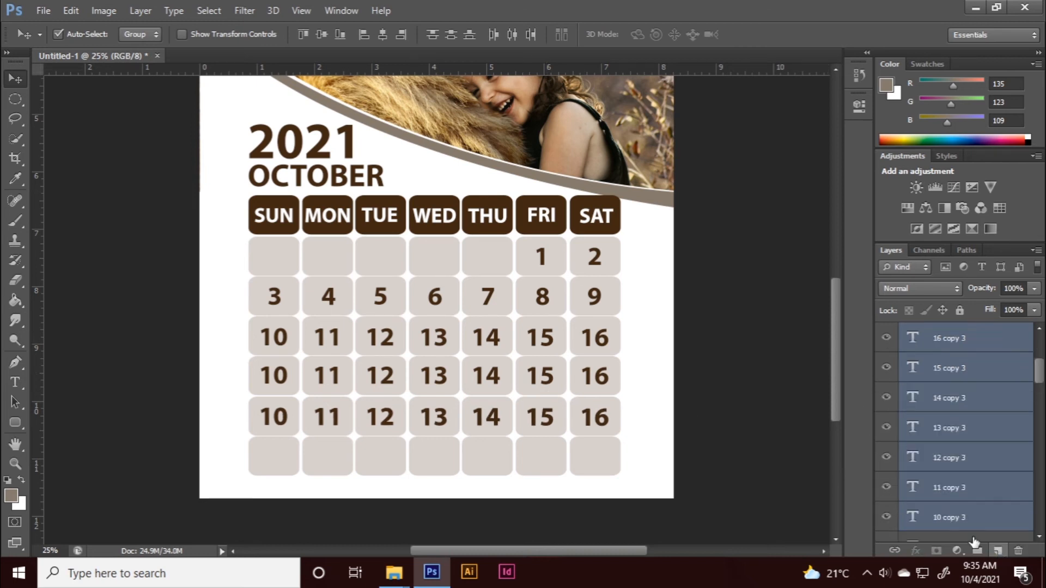
key(shift+Down)
key(shift+Down)
key(shift+Down)
key(shift+Down)
key(shift+Down)
key(shift+Down)
key(shift+Down)
key(shift+Down)
key(shift+Down)
key(shift+Down)
key(shift+Down)
key(shift+Down)
key(shift+Down)
key(shift+Down)
key(shift+Down)
key(shift+Down)
key(shift+Down)
key(shift+Down)
key(shift+Down)
key(shift+Down)
drag(531, 449, 533, 455)
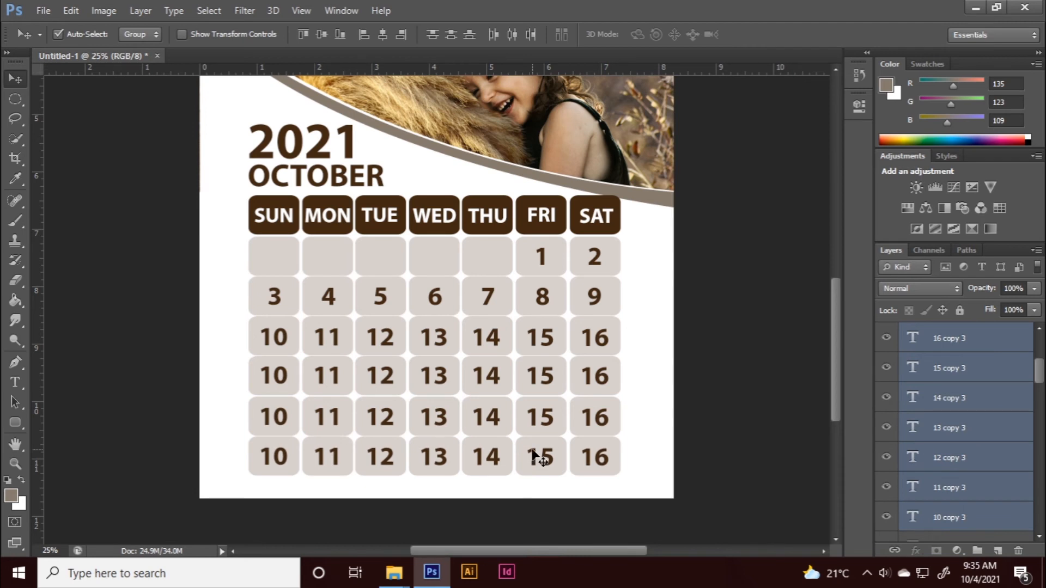
click(725, 422)
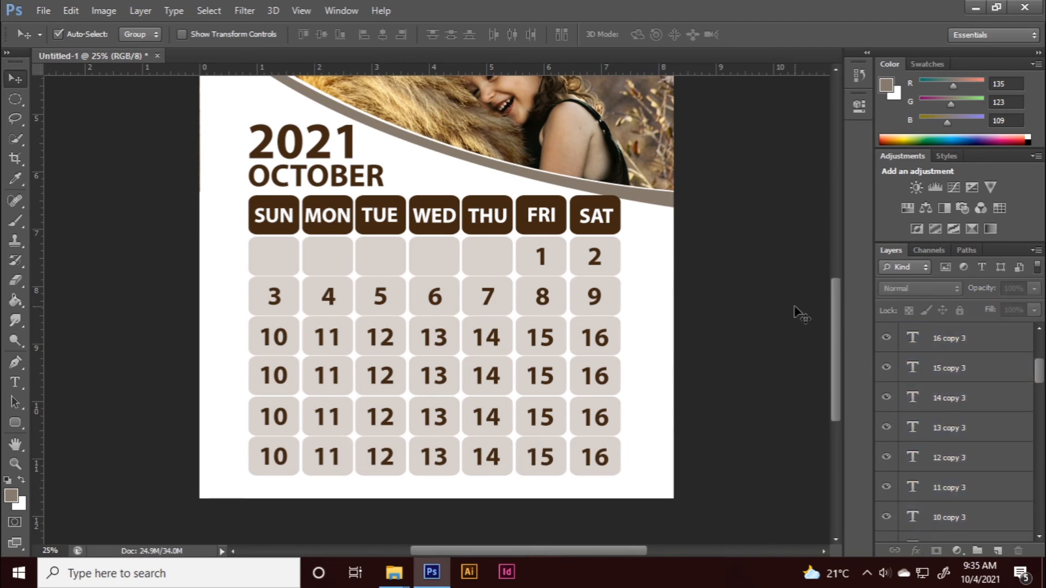
Step: Change the fourth-row date numbers under SUN, MON and TUE to 17, 18 and 19
click(16, 382)
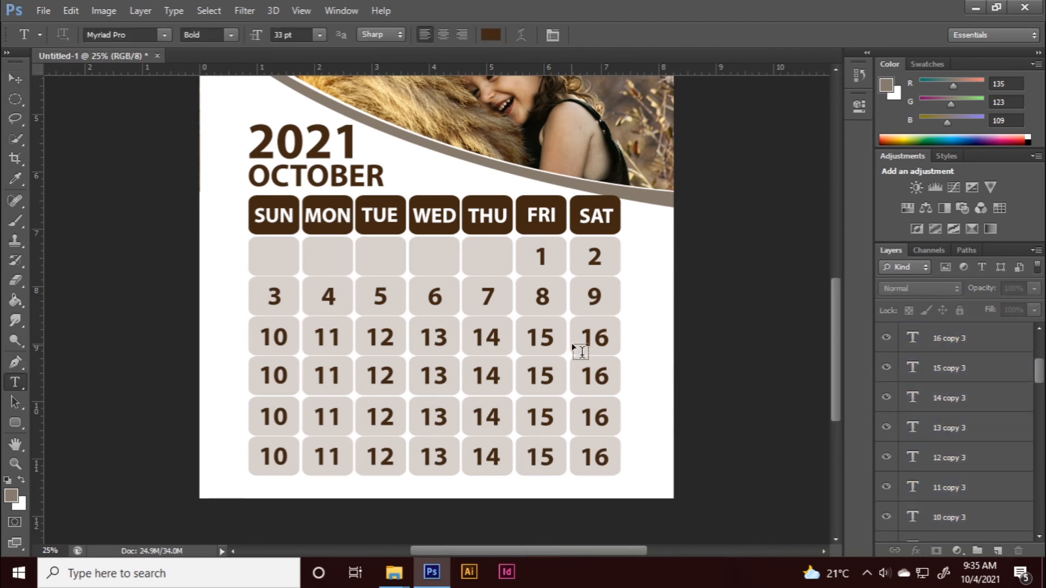
click(284, 376)
key(BackSpace)
text(7)
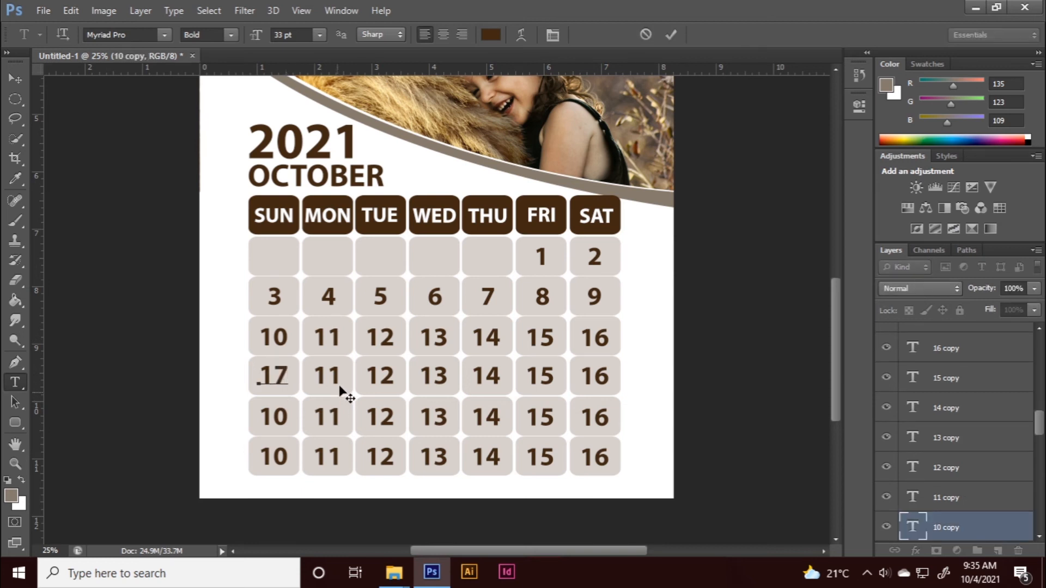
click(672, 36)
click(339, 375)
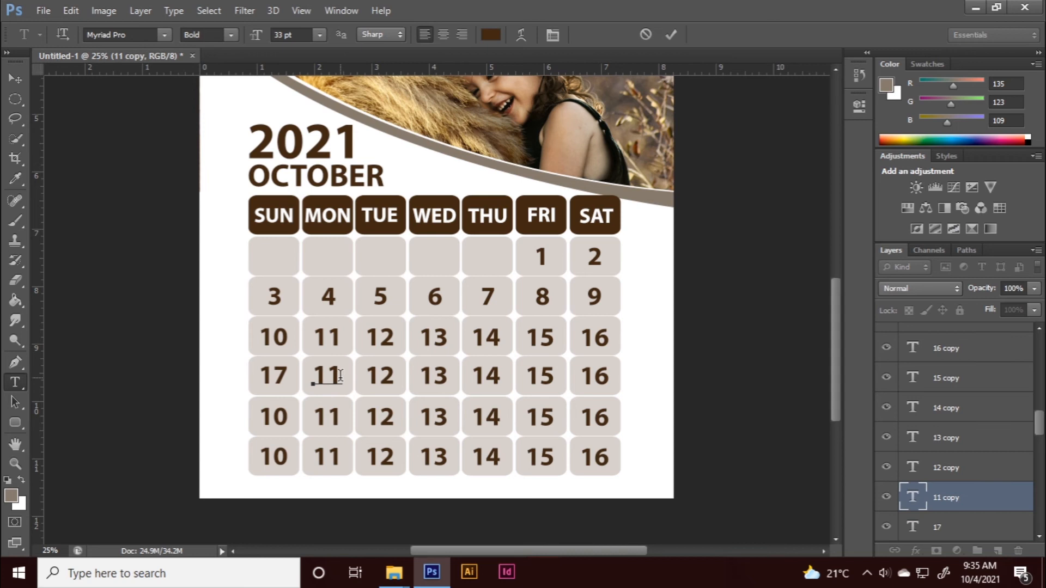
key(BackSpace)
text(8)
click(671, 35)
click(394, 375)
key(BackSpace)
text(9)
click(669, 36)
Step: Change the fourth-row date numbers under WED, THU, FRI and SAT to 20, 21, 22 and 23
click(447, 375)
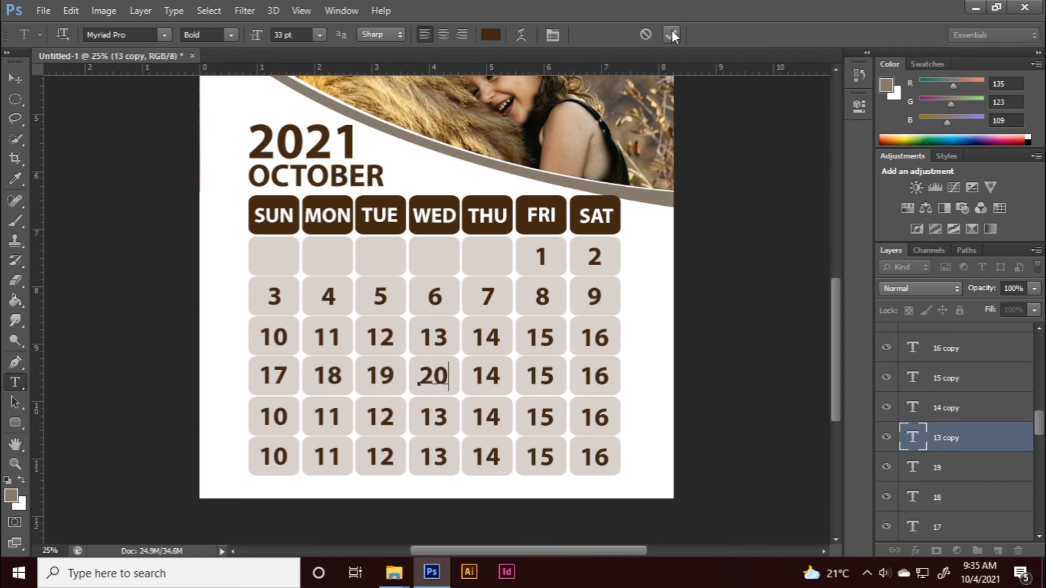
key(BackSpace)
text(21)
click(671, 34)
click(554, 376)
key(BackSpace)
key(BackSpace)
text(22)
click(670, 35)
click(609, 375)
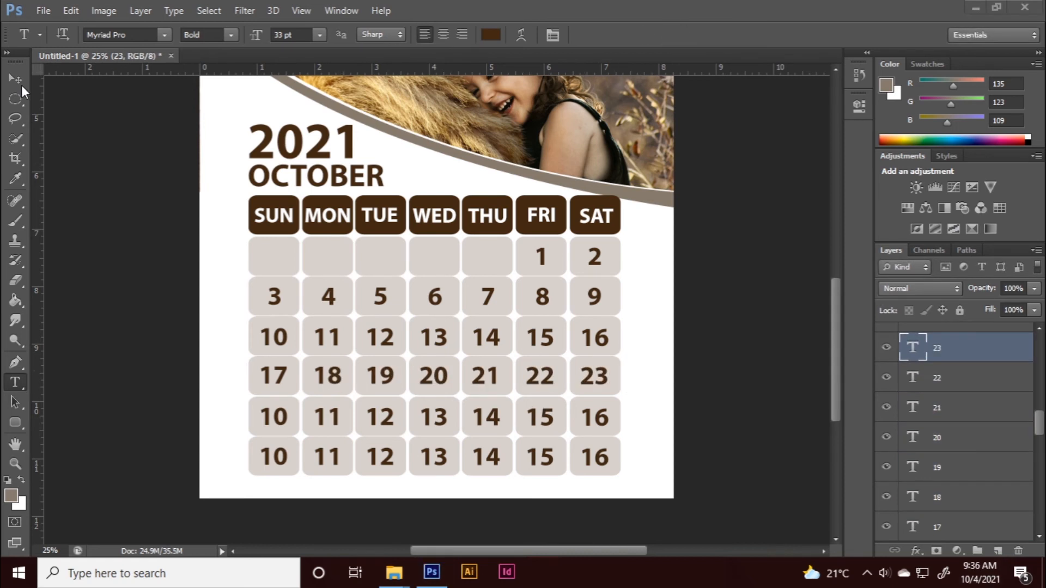
Step: Change the fifth-row date numbers under SUN and MON to 24 and 25
click(284, 420)
key(BackSpace)
key(BackSpace)
text(24)
click(671, 34)
click(338, 420)
key(BackSpace)
key(BackSpace)
text(25)
click(670, 35)
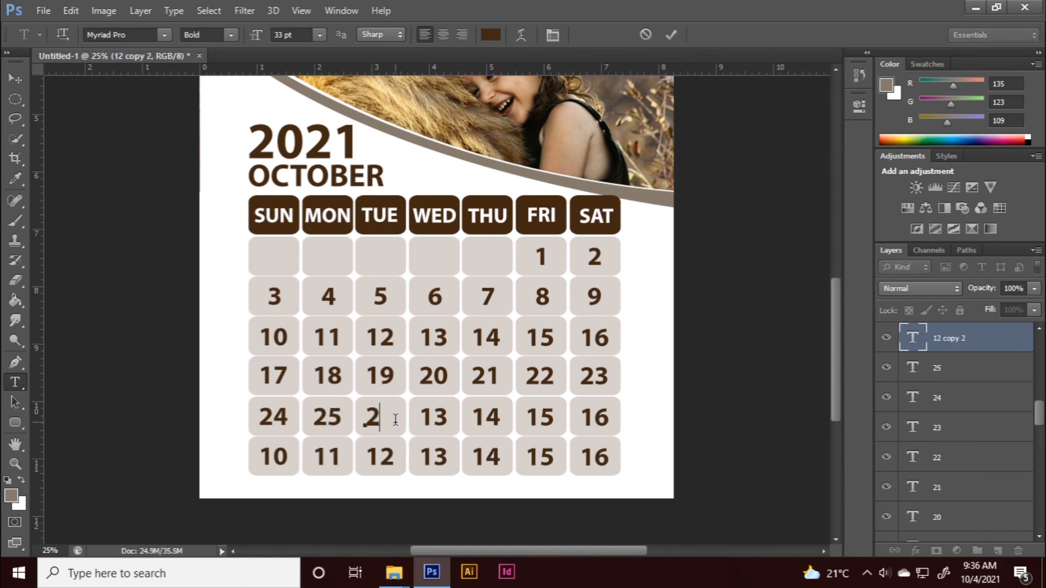
Step: Change the fifth-row date numbers from TUE to SAT to 26, 27, 28, 29 and 30
text(7)
key(ctrl+Return)
double_click(486, 420)
text(28)
key(ctrl+Return)
drag(527, 420, 557, 420)
text(29)
key(ctrl+Return)
click(609, 417)
text(30)
key(ctrl+Return)
Step: Change the sixth-row date numbers to 31 under SUN and 1 to 6 from MON to SAT, and centre them in their cells
double_click(283, 460)
text(31)
key(ctrl+Return)
key(BackSpace)
key(ctrl+Return)
drag(314, 458, 380, 459)
key(BackSpace)
key(ctrl+Return)
drag(419, 458, 435, 458)
key(BackSpace)
key(BackSpace)
key(ctrl+Return)
click(596, 457)
key(BackSpace)
click(670, 34)
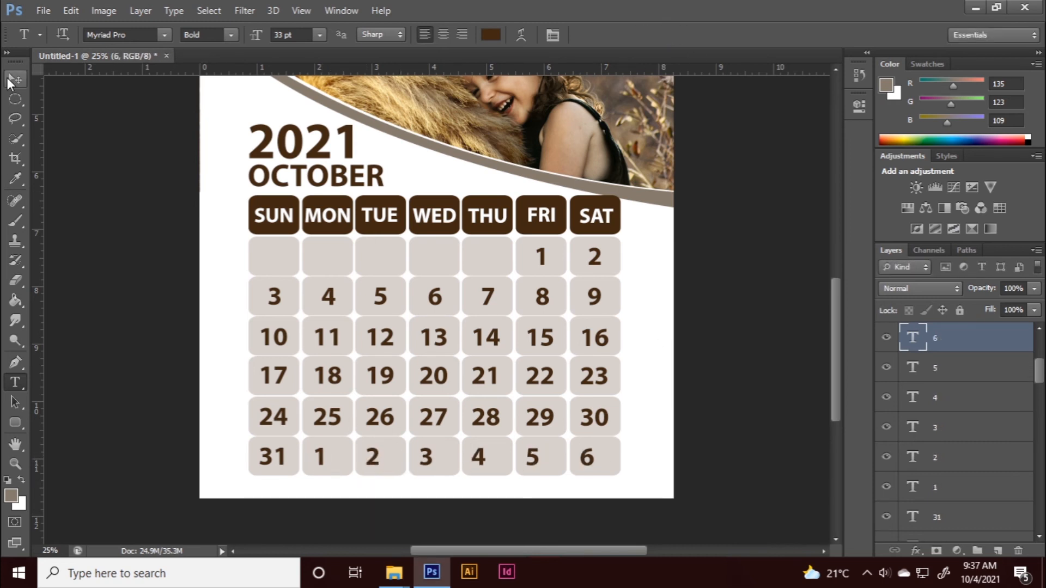
click(12, 79)
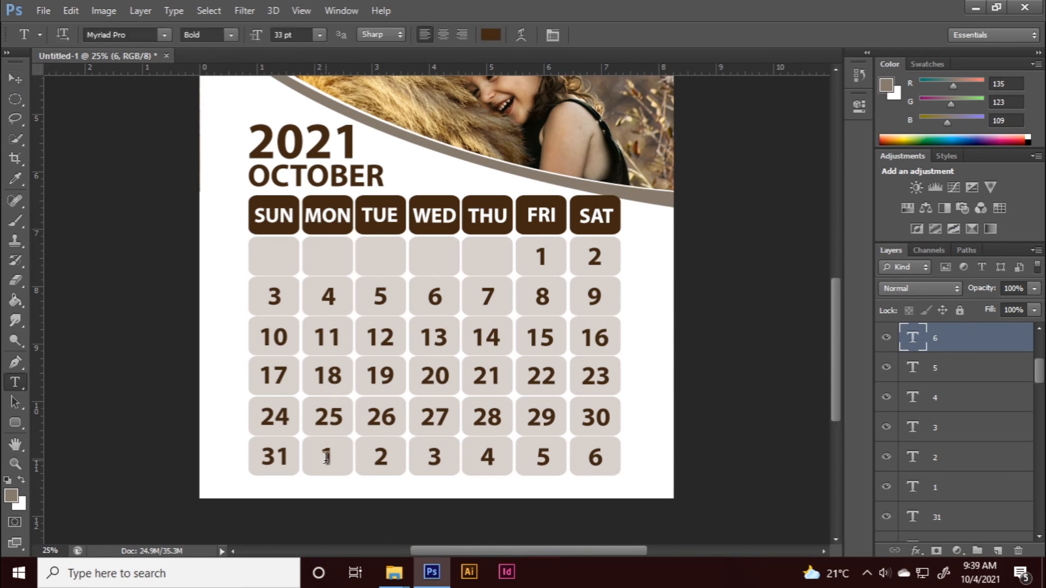
Step: Recolour the sixth-row 1 under MON with a slightly lighter shade of the grey-brown sampled from the curved band
double_click(326, 458)
click(491, 34)
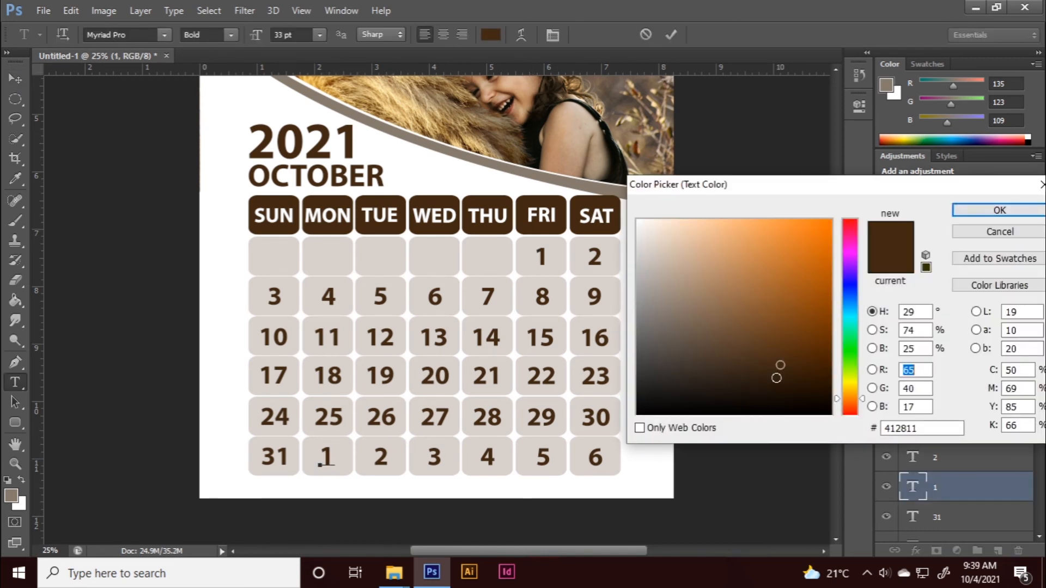
click(550, 176)
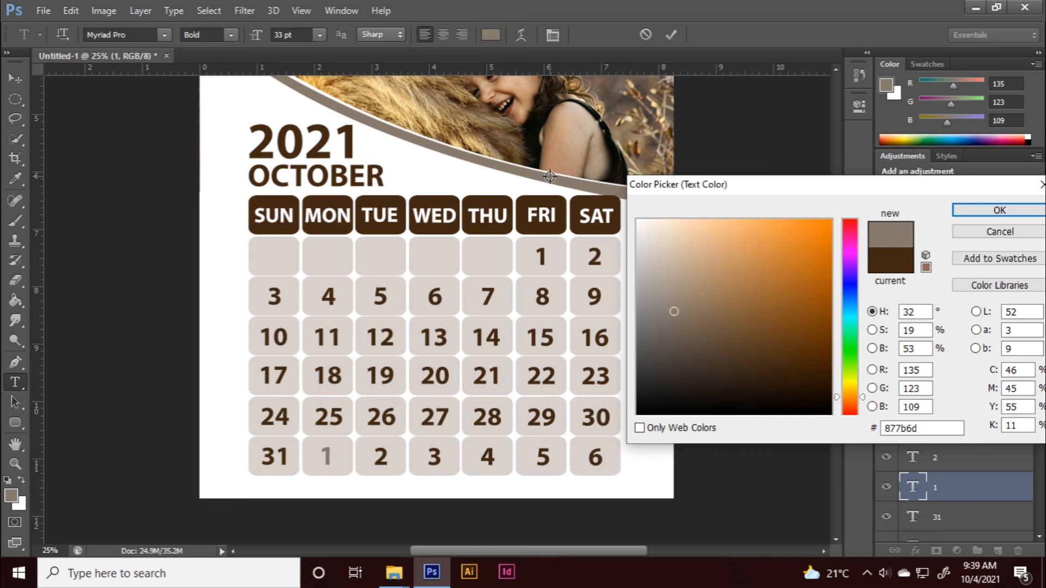
click(667, 304)
click(668, 300)
click(999, 210)
click(671, 34)
Step: Recolour the sixth-row 2 and 3 under TUE and WED to match the light grey-brown of the 1
double_click(381, 457)
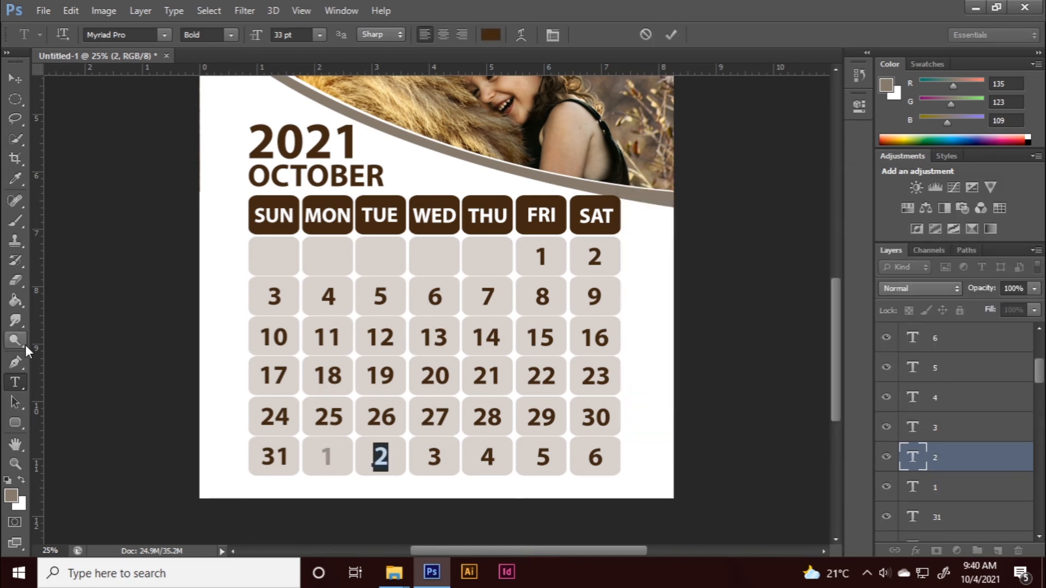
click(487, 35)
click(326, 454)
click(999, 209)
click(670, 34)
double_click(435, 457)
click(490, 34)
click(383, 463)
click(999, 210)
click(670, 34)
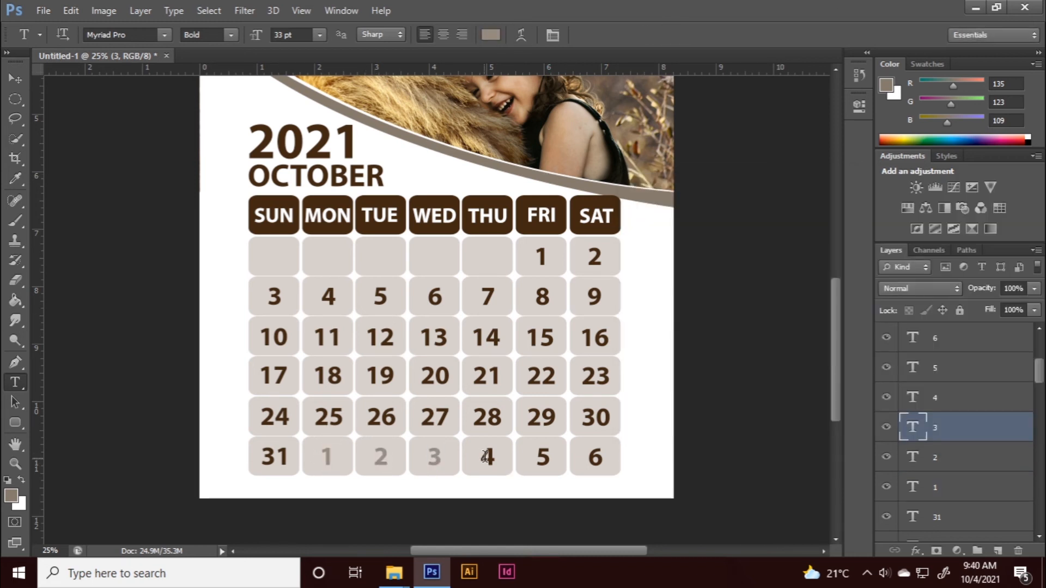
Step: Recolour the sixth-row 4, 5 and 6 from THU to SAT to match the light grey-brown of the other next-month dates
click(385, 463)
click(999, 210)
click(670, 34)
double_click(542, 457)
click(490, 34)
click(486, 457)
click(999, 212)
click(671, 34)
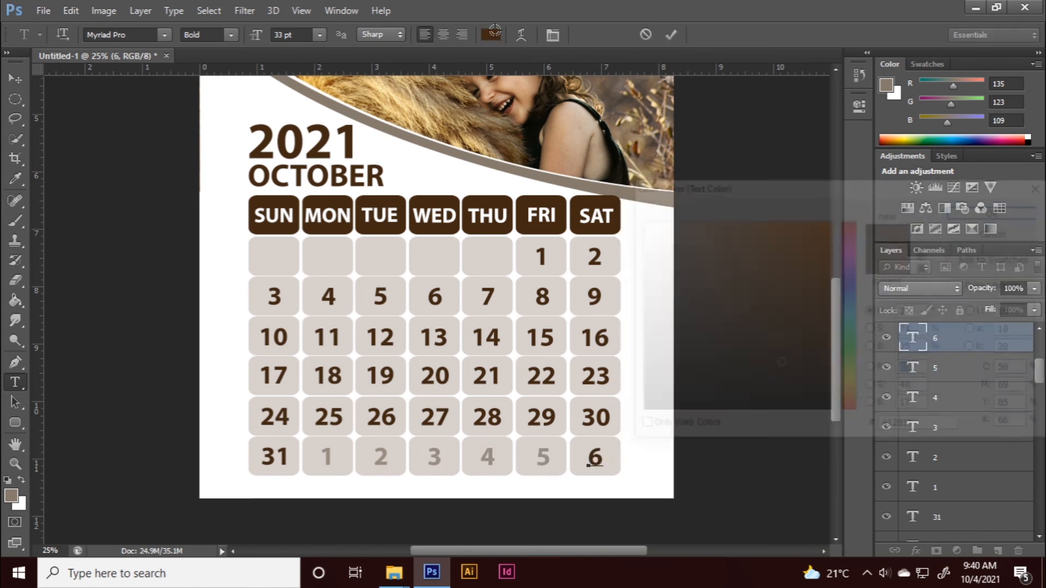
click(671, 35)
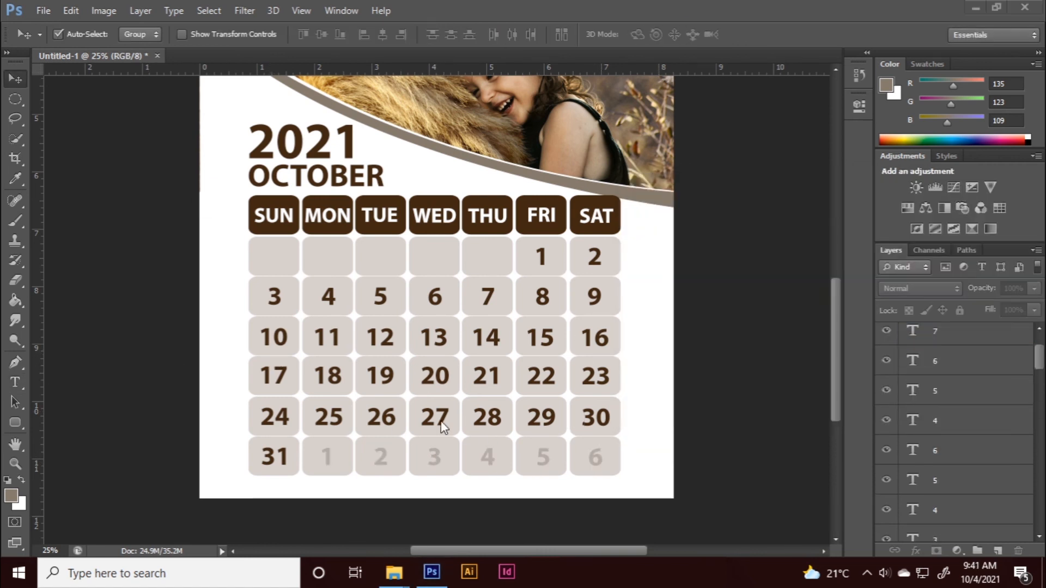
Step: Copy the fifth-row 26, 27, 28, 29 and 30 into the empty first-row cells from SUN to THU
drag(395, 427, 288, 264)
key(ctrl+j)
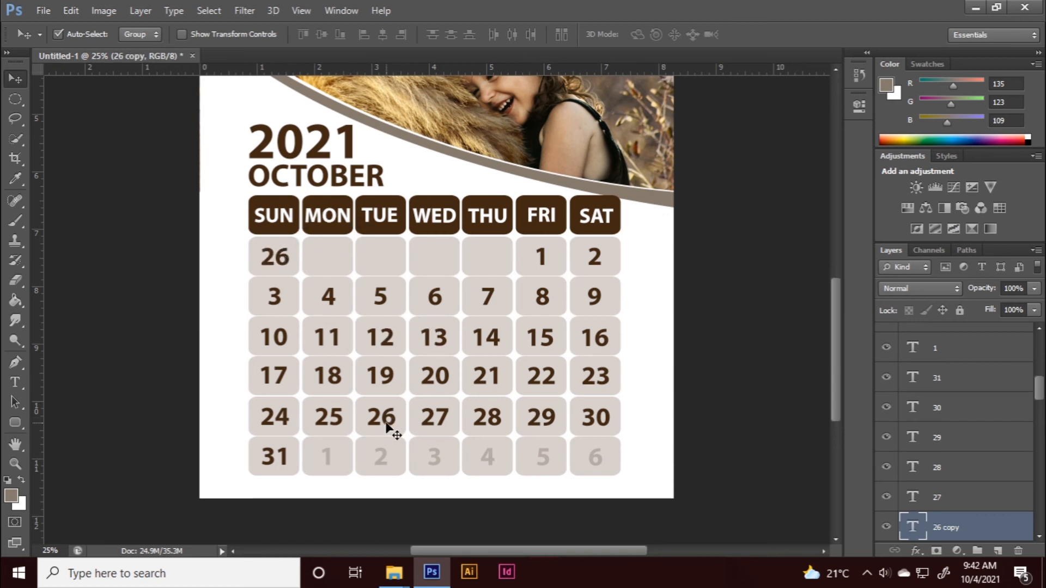
click(430, 431)
shift+click(485, 425)
shift+click(541, 420)
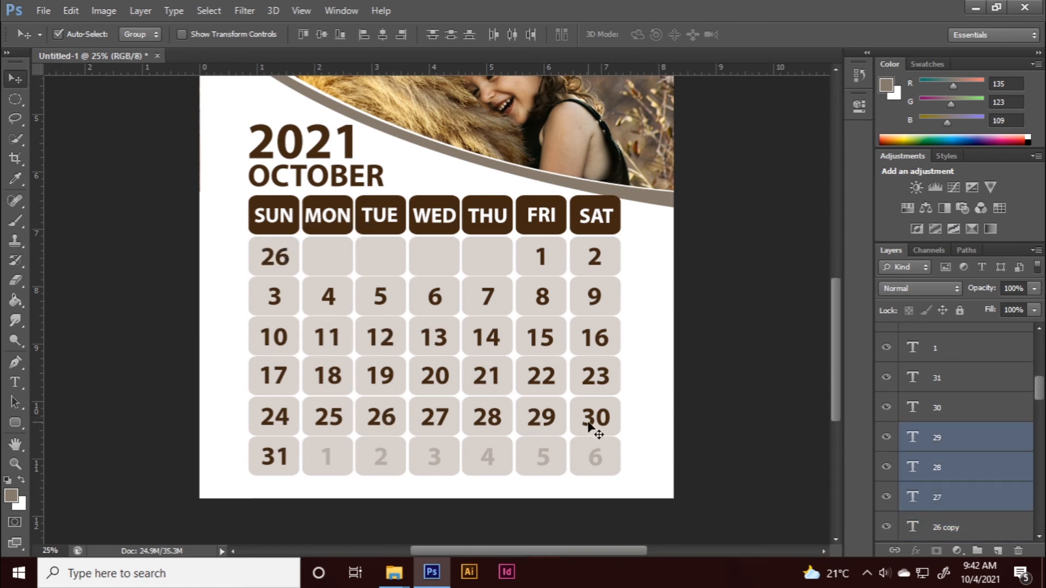
shift+click(595, 420)
drag(595, 420, 483, 264)
key(shift+Left)
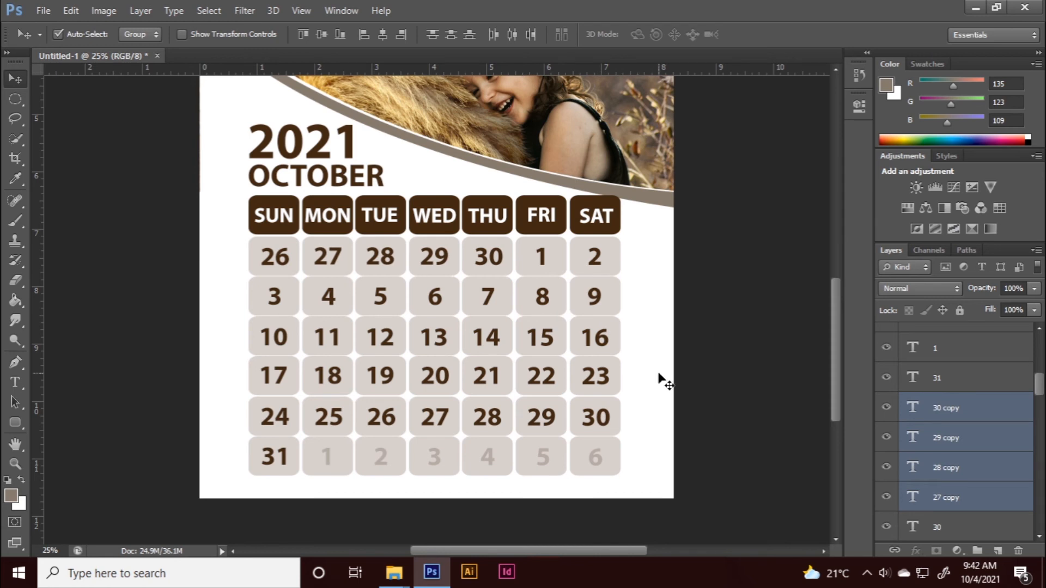
Step: Recolour the first-row 26 and 27 under SUN and MON with the light grey-brown sampled from the sixth-row dates
click(737, 335)
key(t)
double_click(273, 257)
click(491, 34)
click(327, 456)
click(998, 210)
click(670, 34)
double_click(327, 257)
click(490, 34)
click(999, 209)
click(670, 34)
Step: Recolour the first-row 28, 29 and 30 from TUE to THU to match the same light grey-brown
double_click(434, 257)
click(490, 35)
click(434, 456)
click(998, 210)
double_click(488, 256)
click(490, 35)
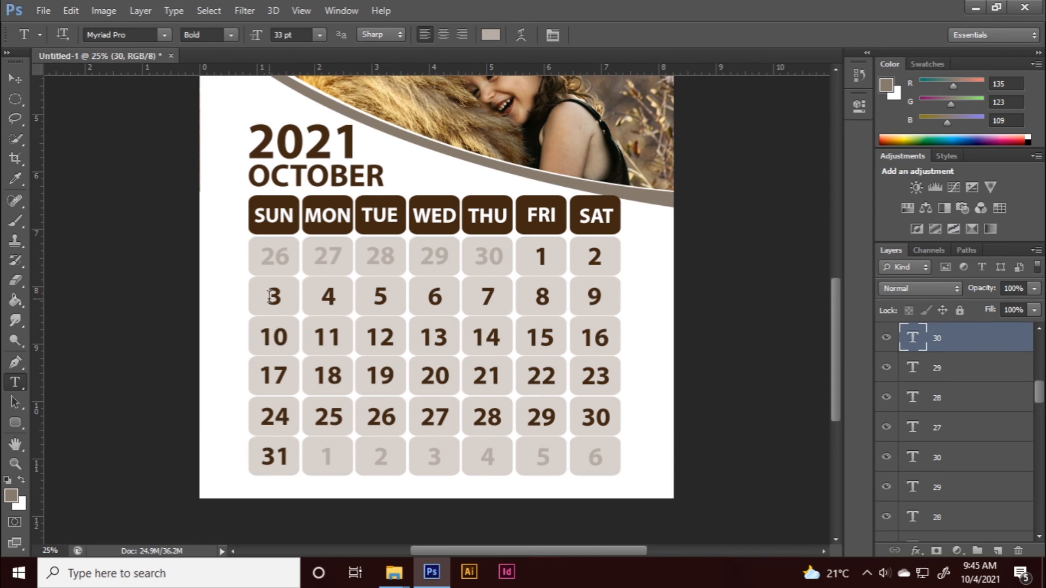
Step: Recolour the 10 under SUN bright red (fa0808)
drag(259, 338, 290, 337)
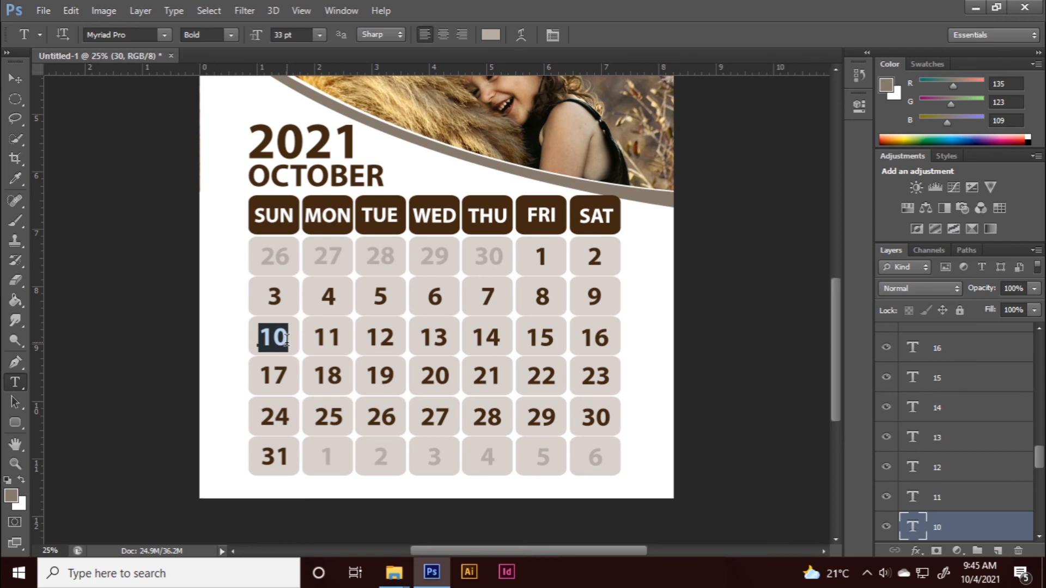
click(491, 34)
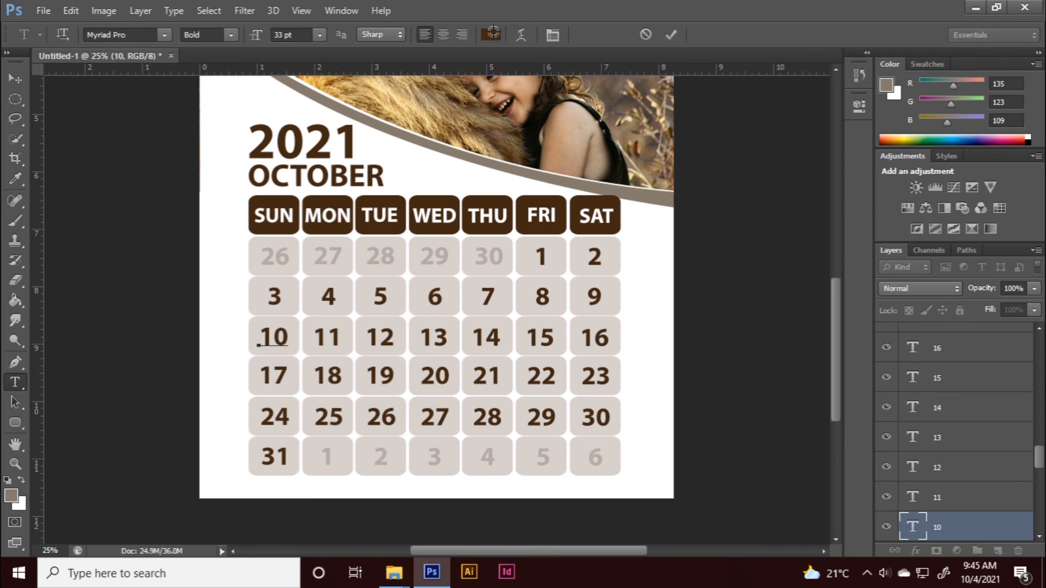
click(853, 415)
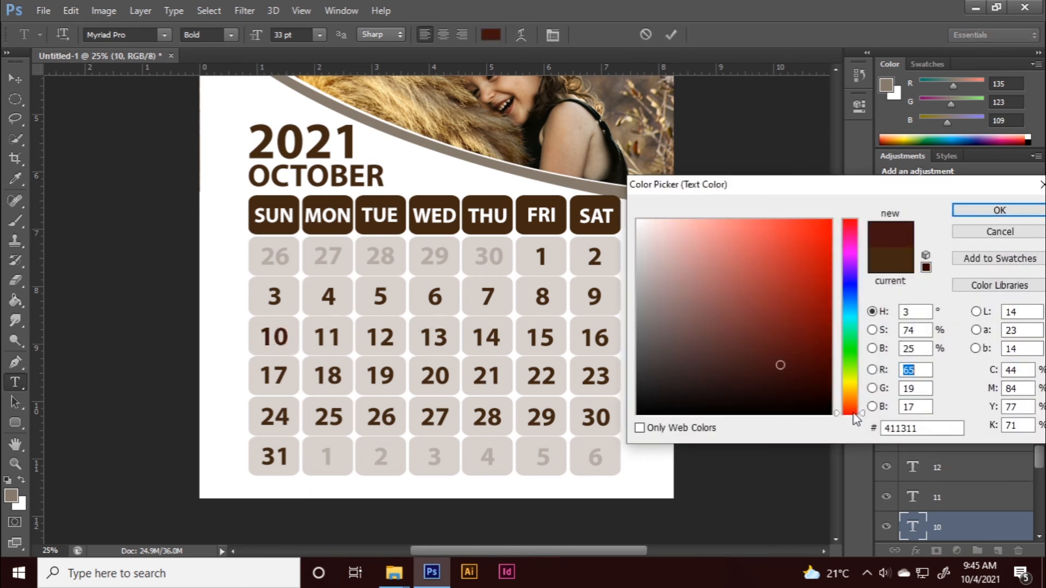
click(853, 409)
click(824, 229)
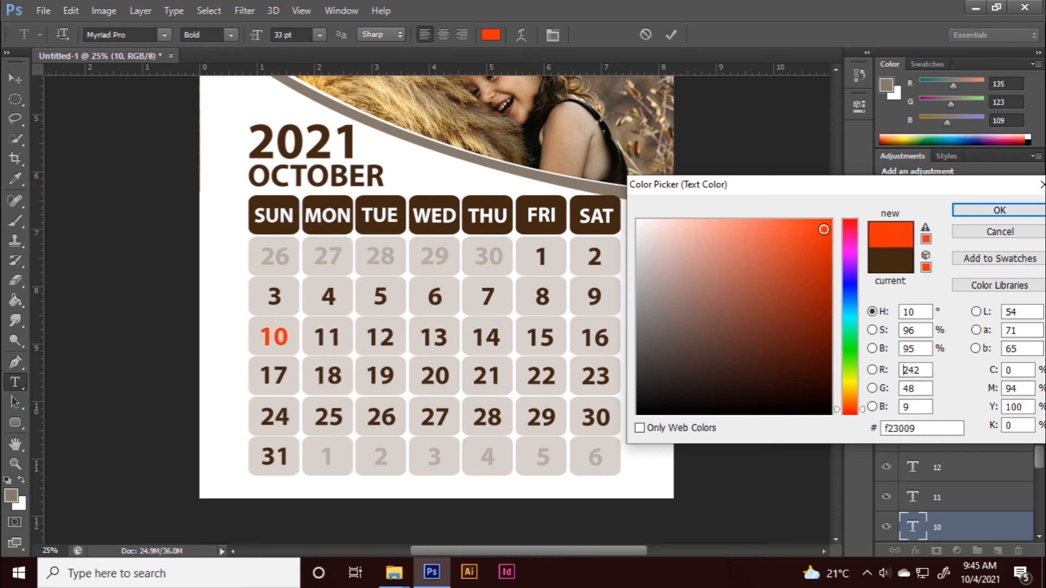
drag(823, 275, 825, 223)
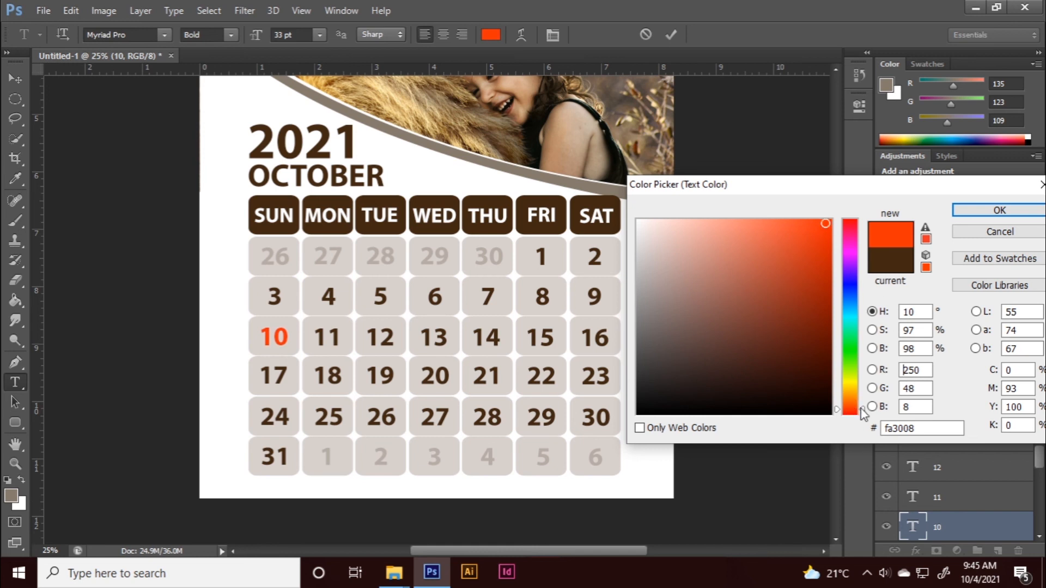
drag(862, 414, 851, 223)
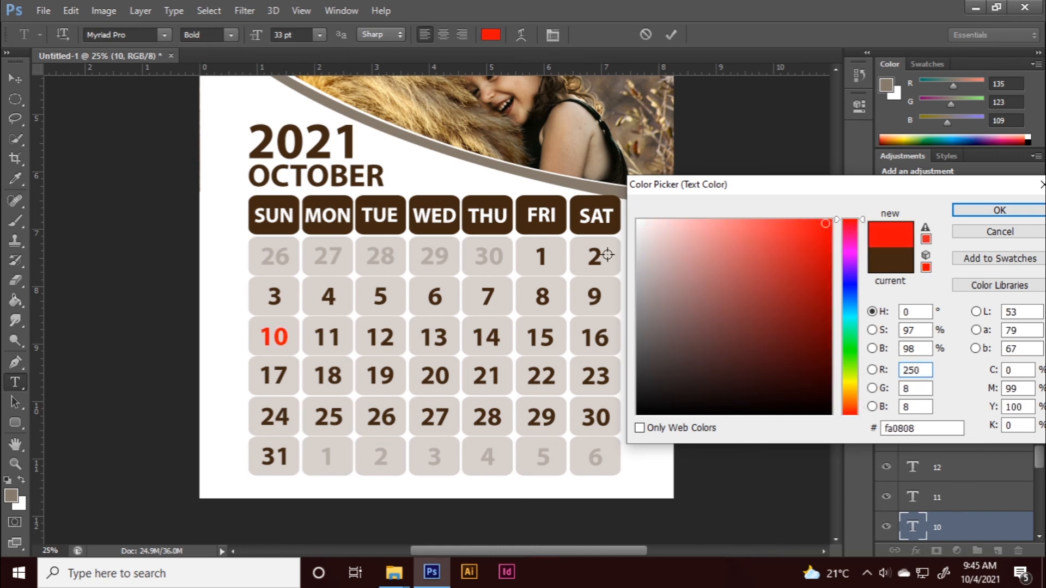
click(975, 214)
click(671, 37)
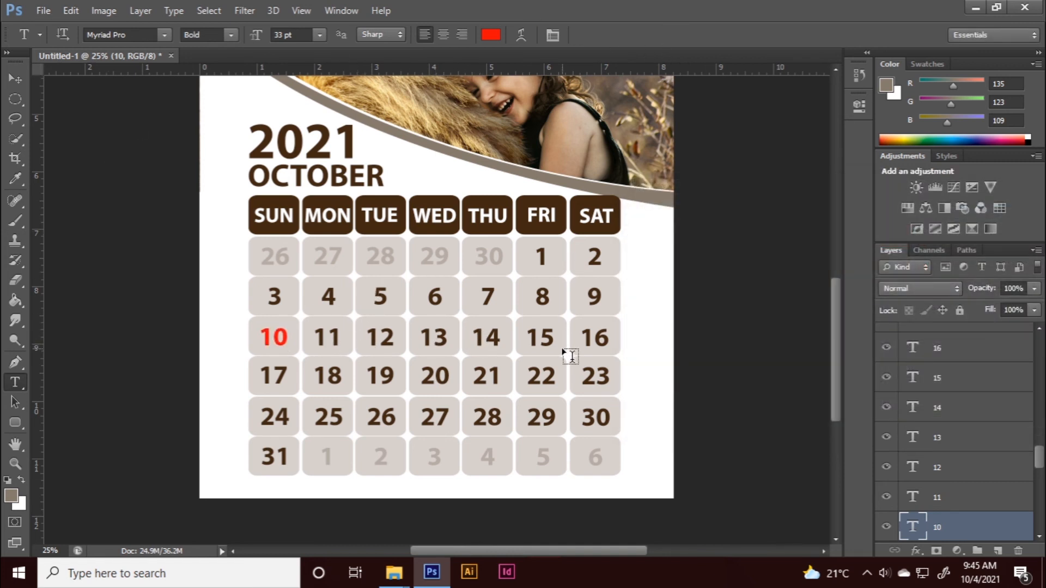
Step: Recolour the 22 under FRI with the red sampled from the 10
drag(526, 379, 554, 379)
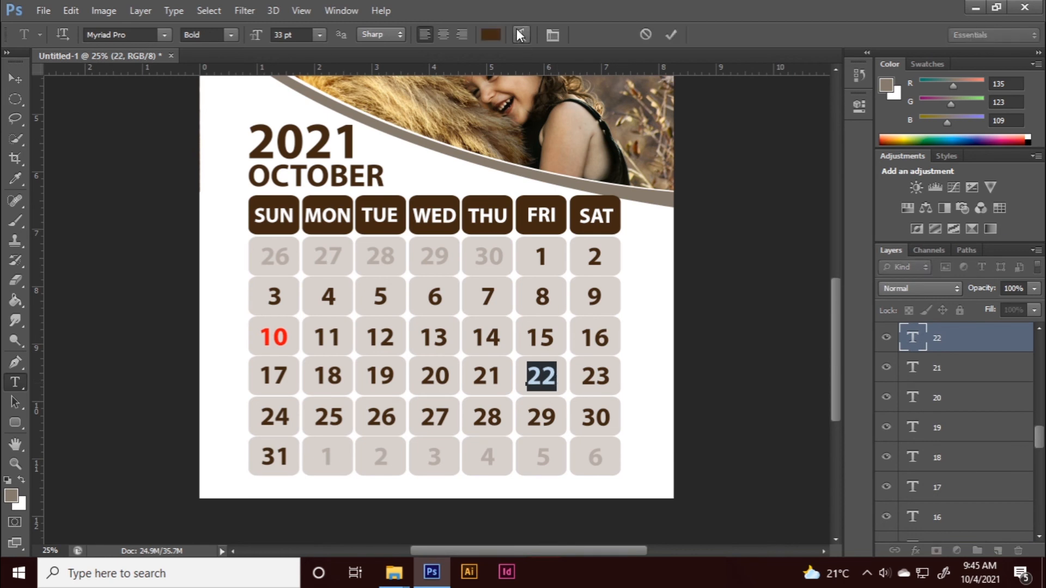
click(490, 37)
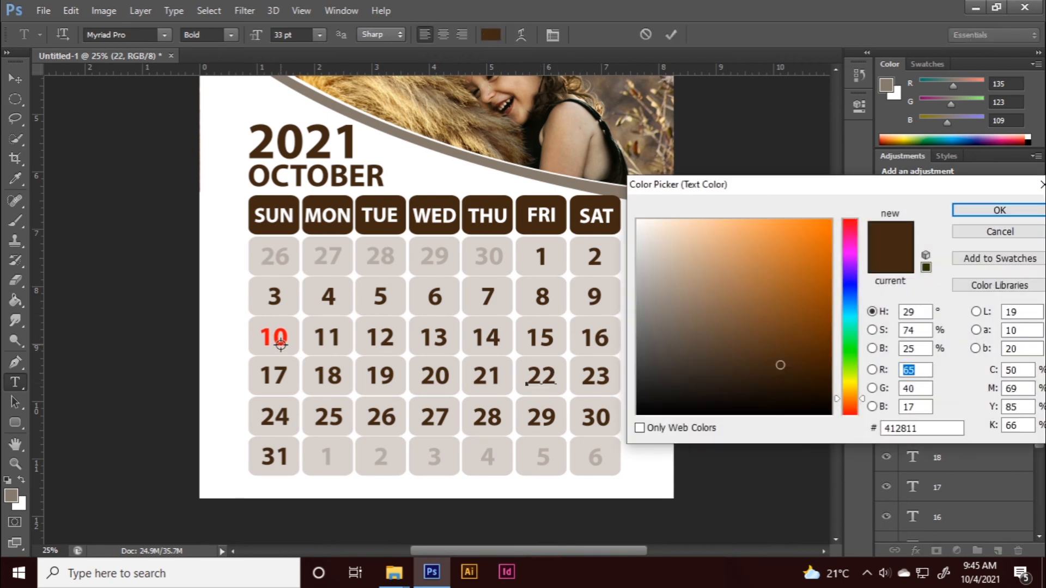
click(281, 341)
click(282, 341)
click(997, 211)
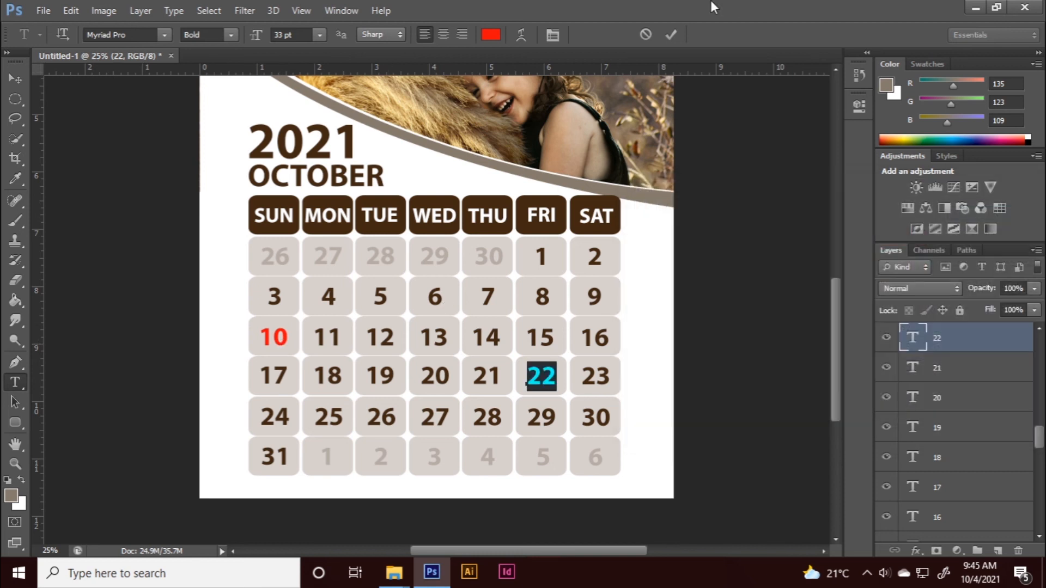
click(668, 37)
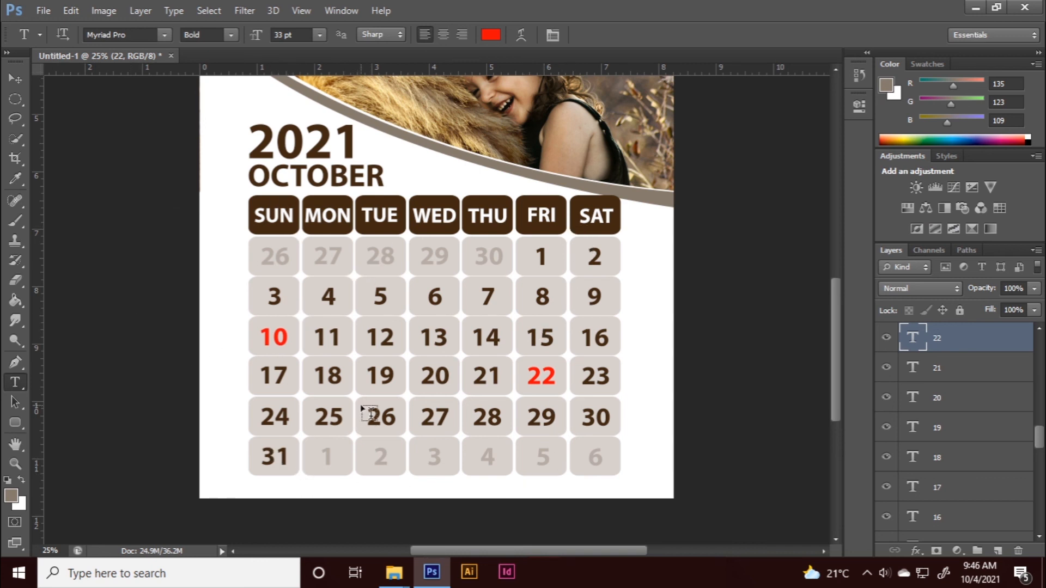
Step: Recolour the OCTOBER title deep orange, starting from a tone sampled from the lion photo and making it more saturated
scroll(444, 240, up, 3)
scroll(373, 308, up, 1)
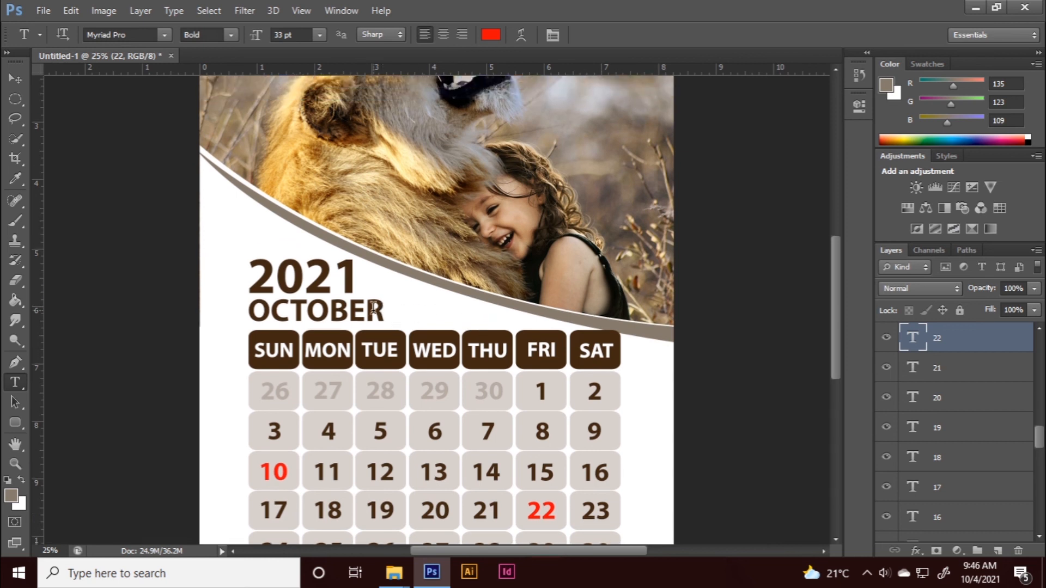
double_click(381, 312)
scroll(381, 313, up, 2)
click(491, 35)
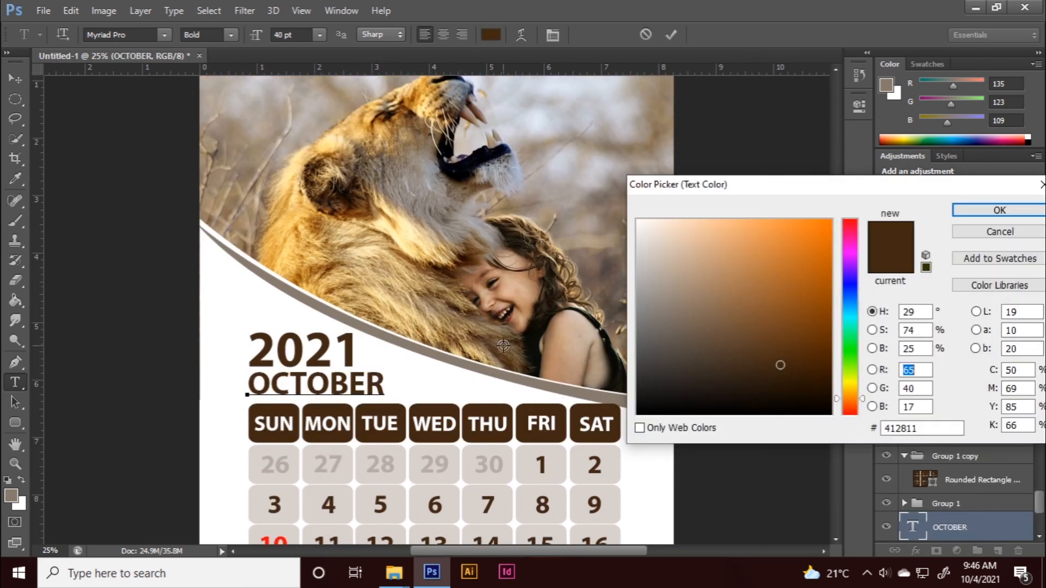
click(368, 212)
click(824, 222)
click(829, 239)
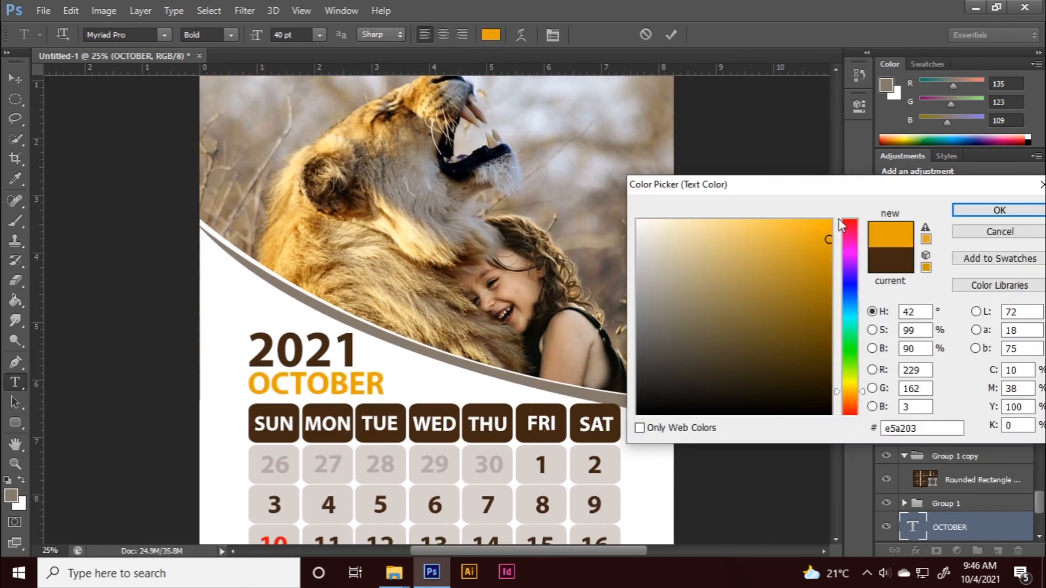
click(415, 92)
click(822, 263)
click(828, 254)
click(999, 211)
click(671, 34)
Step: Add the text COMPANY in the photo's upper-right sky area, on a new text layer above the date layers
scroll(427, 338, down, 3)
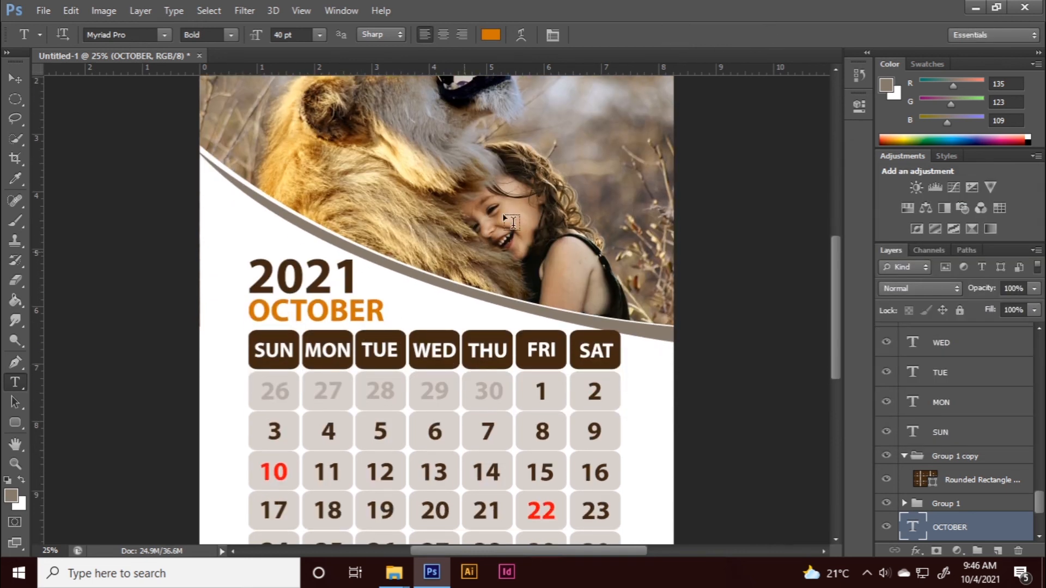
scroll(537, 327, down, 1)
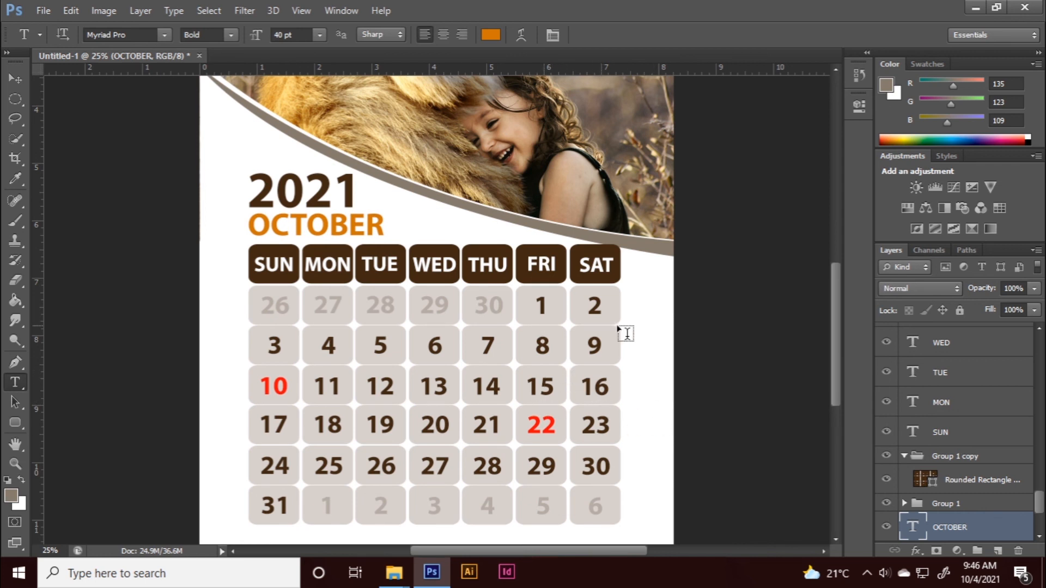
scroll(626, 333, up, 1)
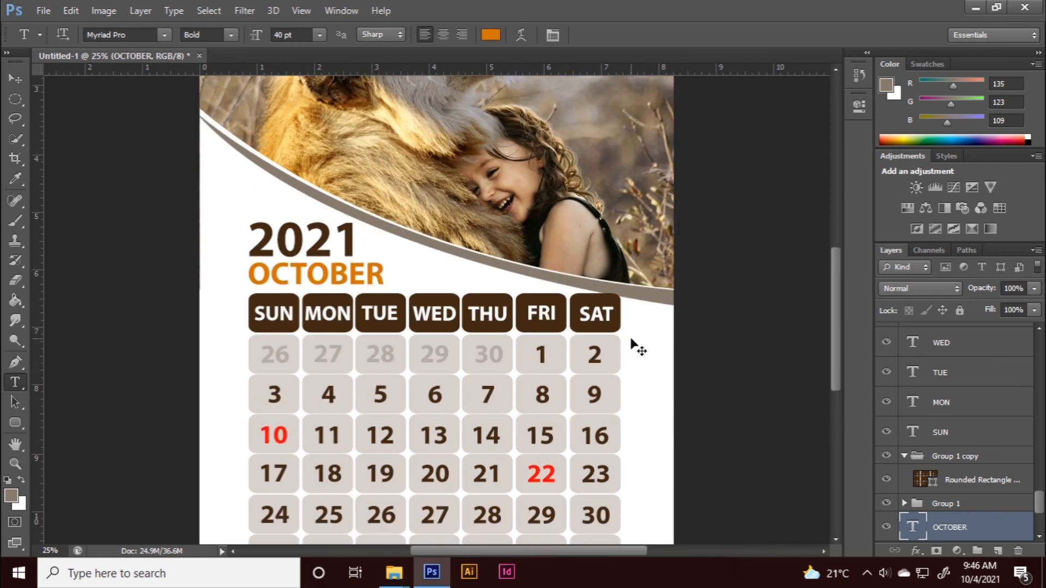
key(ctrl+minus)
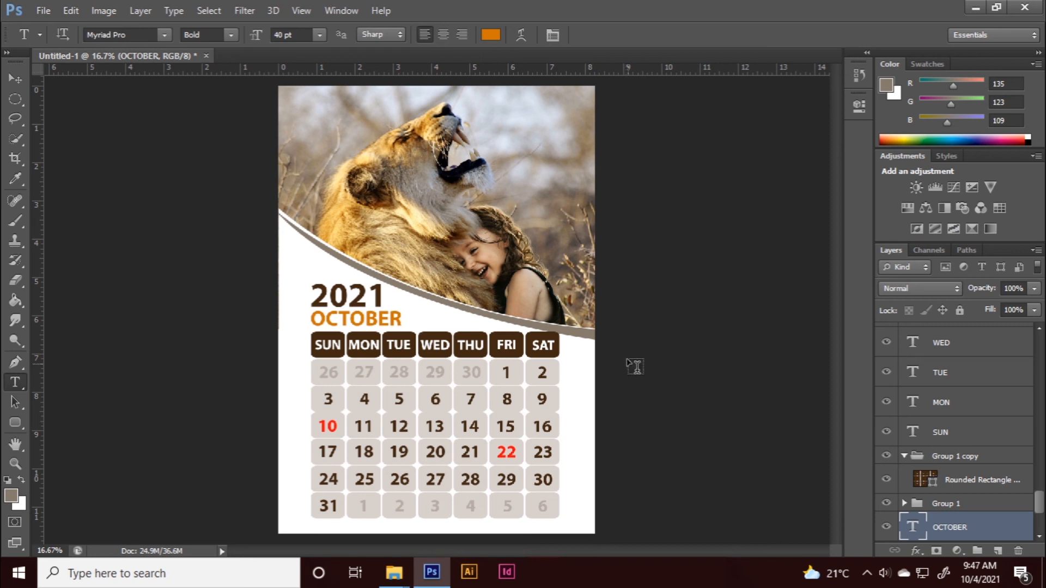
drag(1038, 497, 1039, 343)
click(1012, 346)
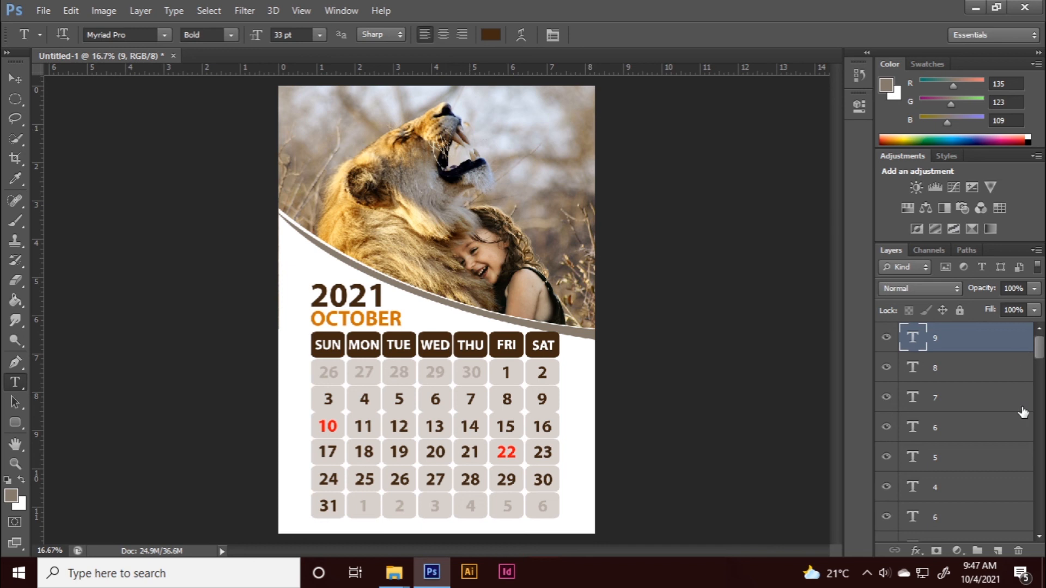
click(494, 111)
text(COMPANY)
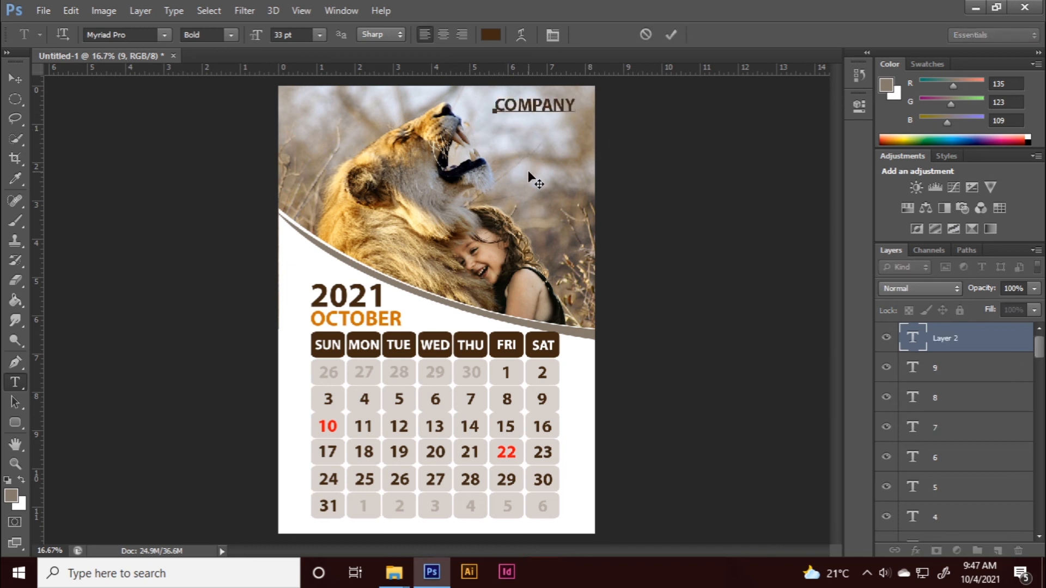
Step: Set the COMPANY text to 26 pt and extend it to read COMPANY NAME
drag(578, 107, 462, 113)
drag(305, 35, 273, 43)
text(26)
key(Return)
click(572, 107)
text(NAME)
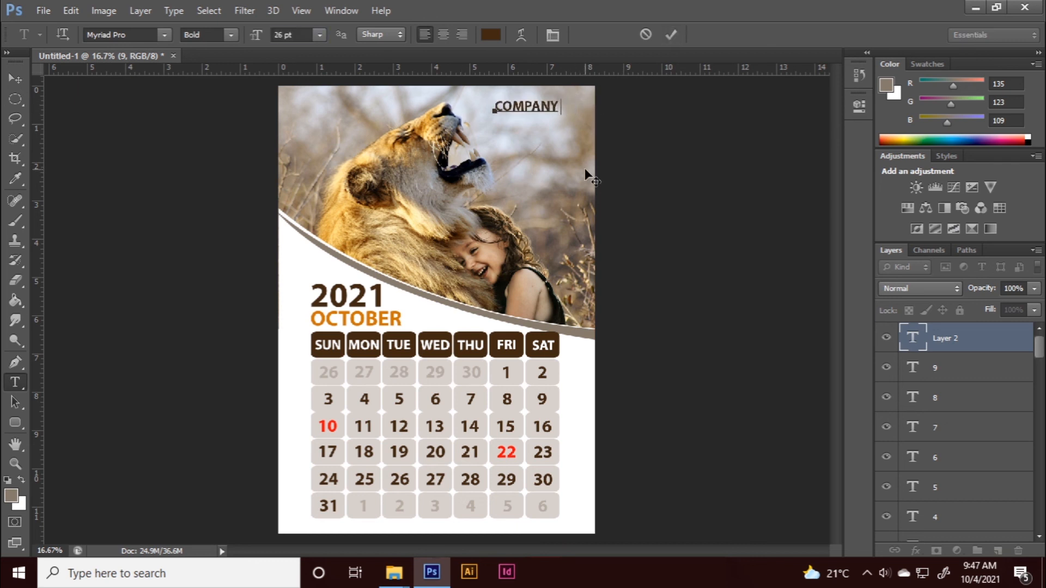
Step: Shift the COMPANY NAME text left so it sits within the photo's upper-right corner with a margin to the page edge
click(15, 79)
drag(519, 109, 499, 110)
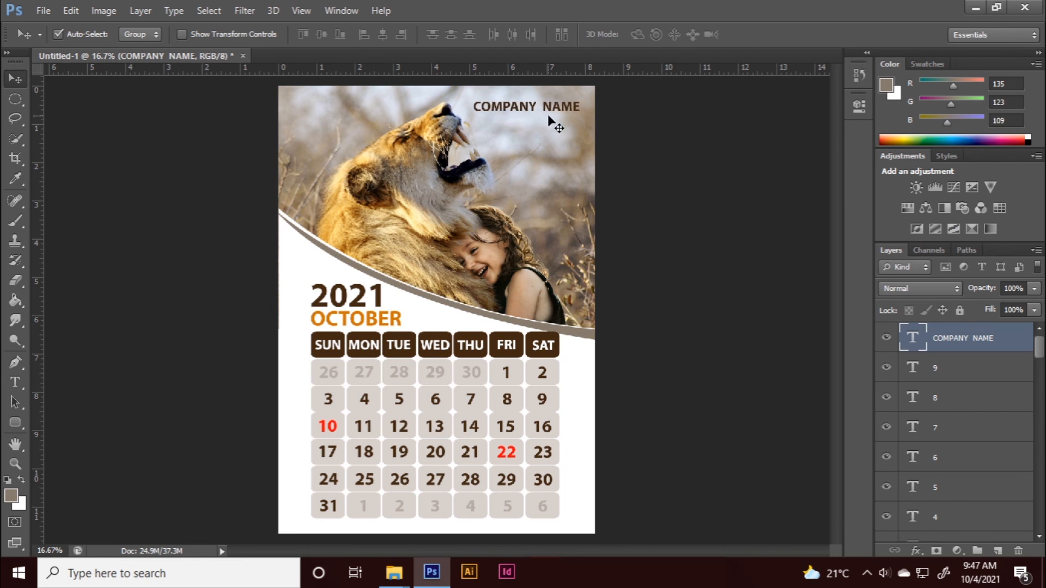
key(ctrl+plus)
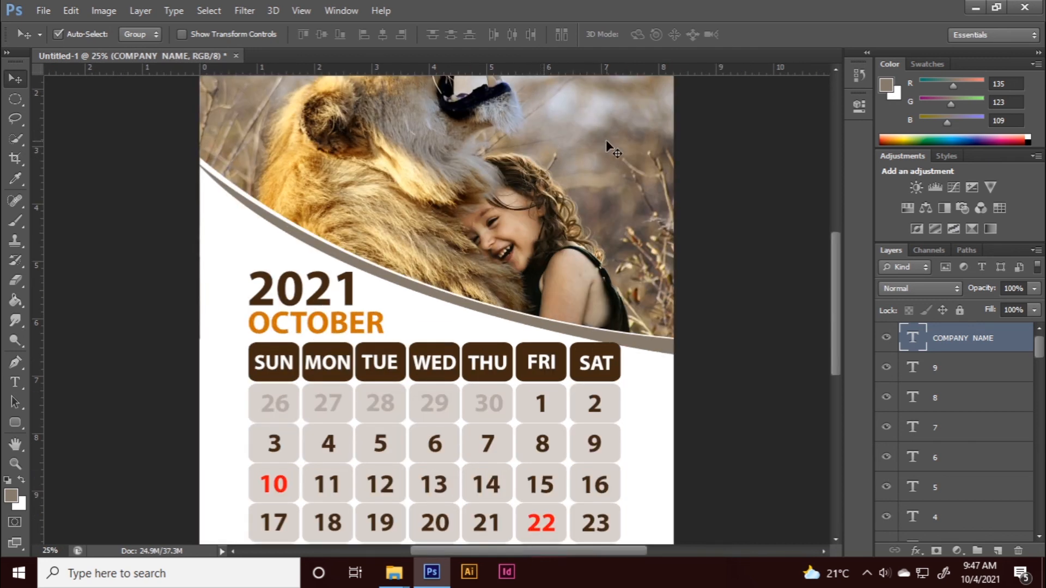
scroll(605, 139, up, 3)
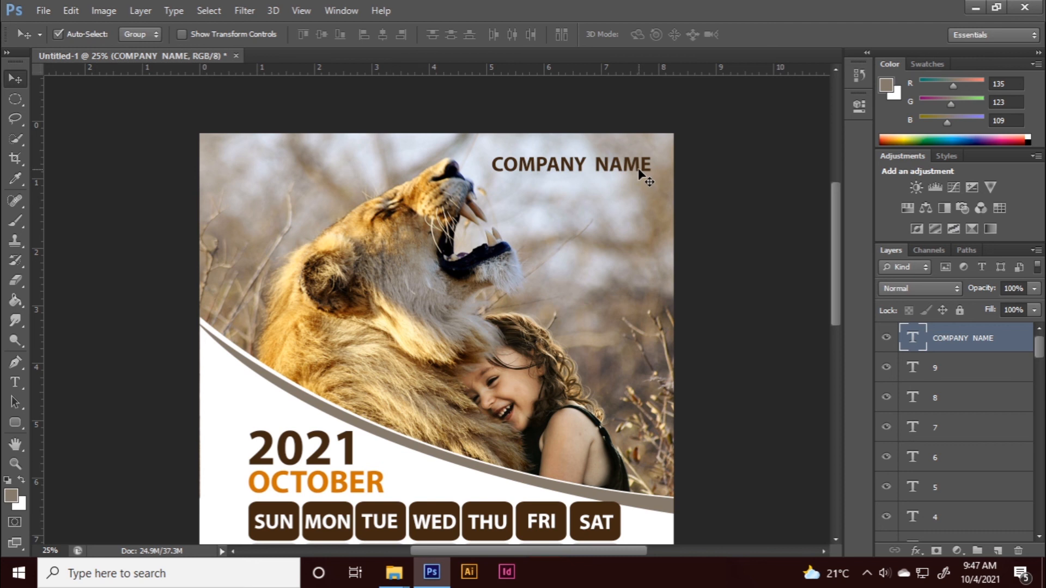
drag(638, 168, 636, 168)
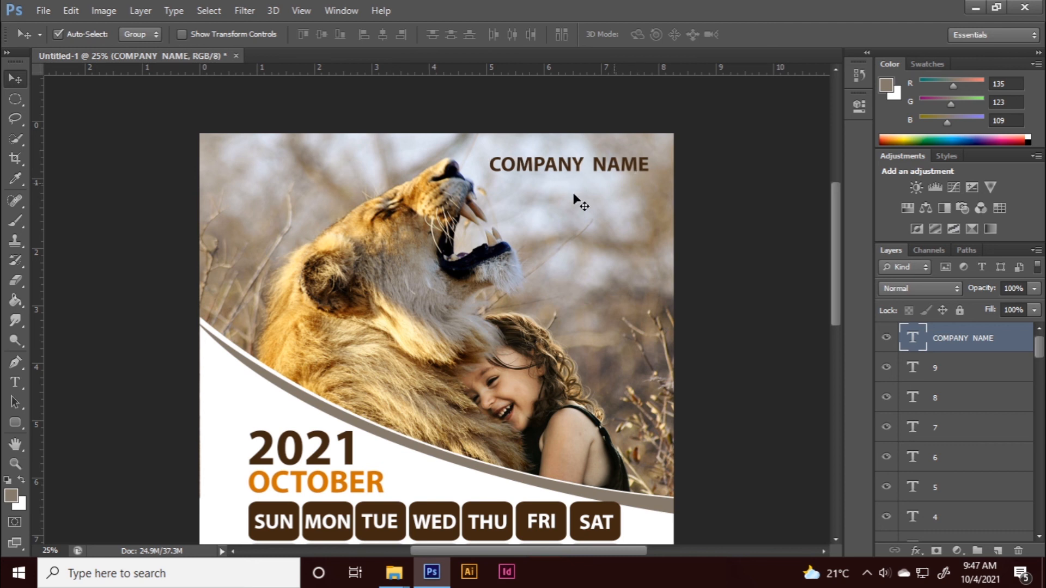
Step: Recolour the word NAME with the orange sampled from the OCTOBER title
key(t)
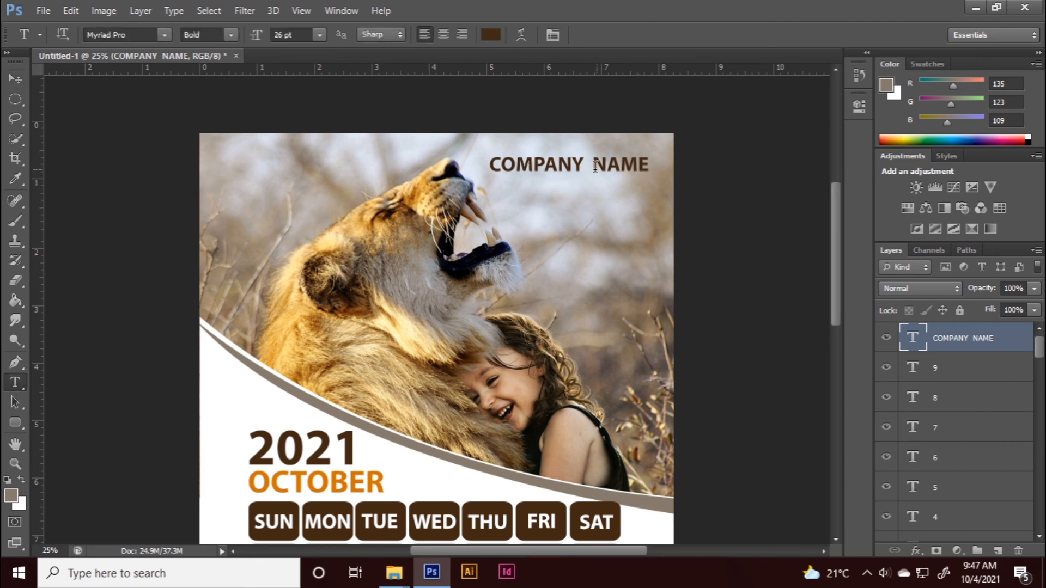
double_click(596, 166)
click(490, 35)
click(363, 490)
click(982, 210)
key(ctrl+Return)
Step: Add the text LOGO HERE near COMPANY NAME, coloured with OCTOBER's orange and set in a thin italic style
click(519, 201)
text(LOGO)
key(ctrl+a)
click(490, 34)
click(345, 494)
click(982, 210)
click(231, 35)
click(207, 112)
key(ctrl+Return)
click(569, 196)
text(HERE)
key(ctrl+Return)
Step: Scale LOGO HERE up to about the width of COMPANY NAME and place it above that line
key(v)
drag(598, 171, 615, 193)
key(ctrl+t)
drag(531, 175, 423, 126)
drag(601, 188, 636, 191)
drag(450, 151, 498, 162)
key(Return)
Step: Nudge COMPANY NAME up close beneath LOGO HERE and slightly left to line up their left edges
click(589, 226)
key(shift+Up)
key(shift+Up)
key(shift+Up)
key(shift+Up)
key(shift+Up)
key(shift+Up)
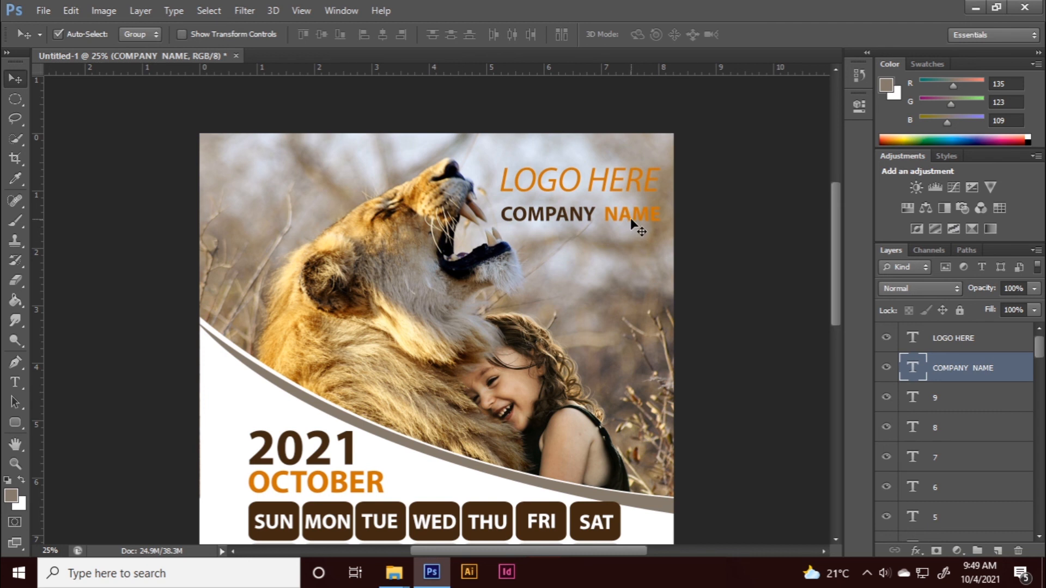
key(shift+Left)
key(shift+Left)
click(687, 225)
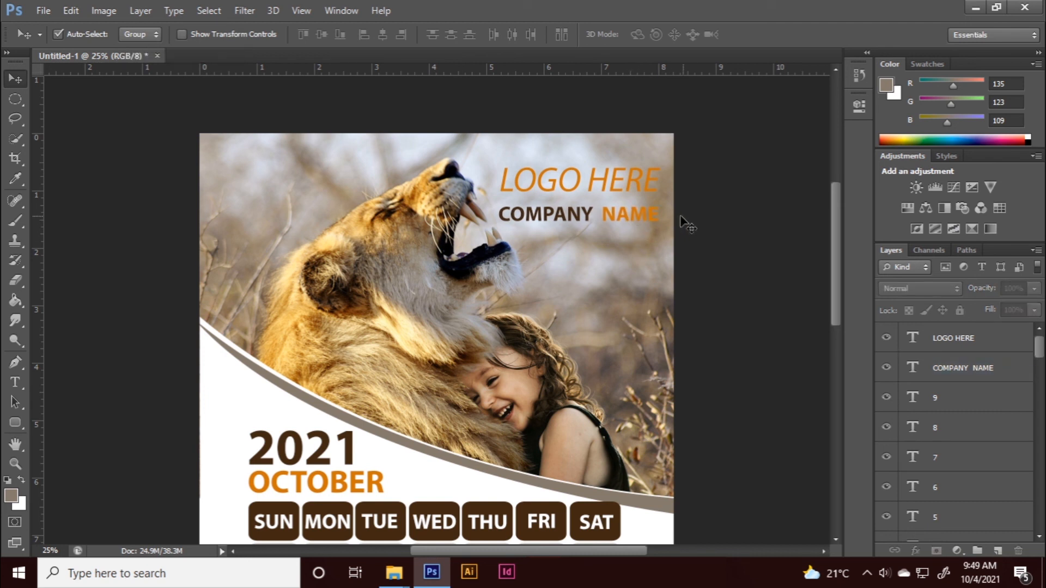
click(644, 217)
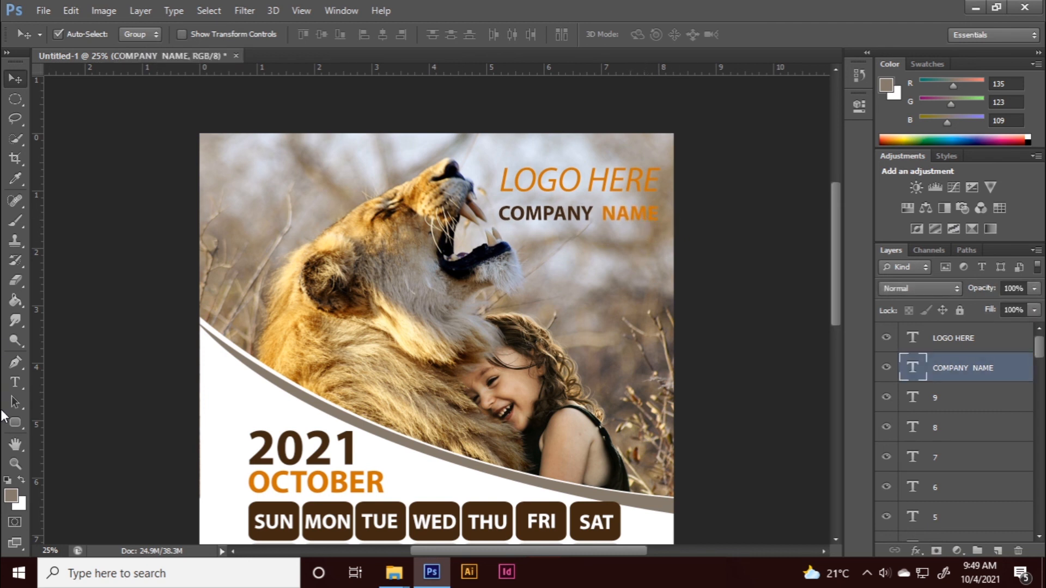
Step: Draw a thin rectangle about 860 × 8 px as an underline beneath COMPANY NAME, spanning the text's width
right_click(22, 423)
click(51, 420)
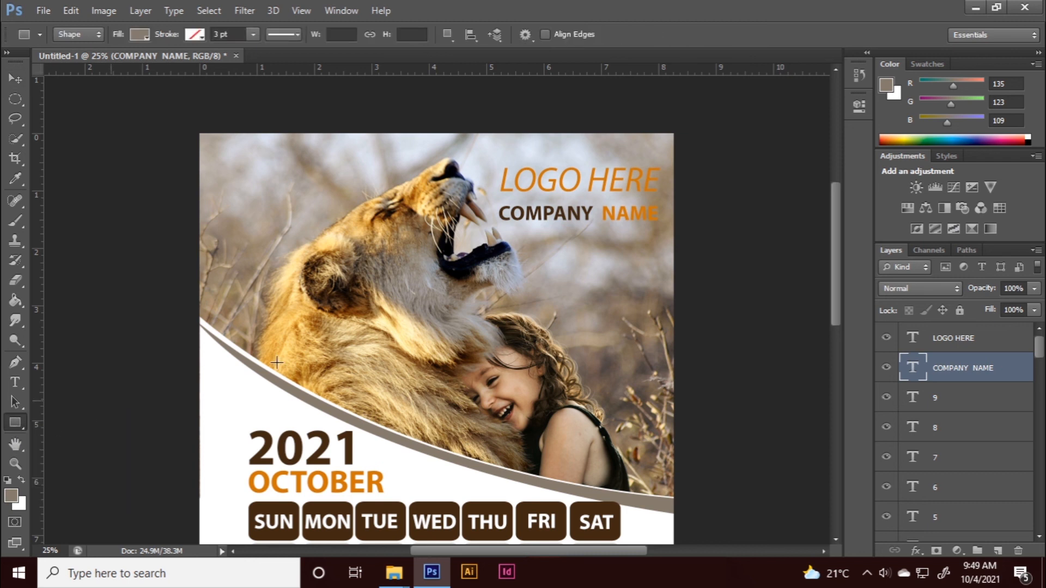
drag(661, 228, 495, 227)
Step: Fill the underline beneath COMPANY NAME with the orange sampled from the LOGO HERE text
click(139, 34)
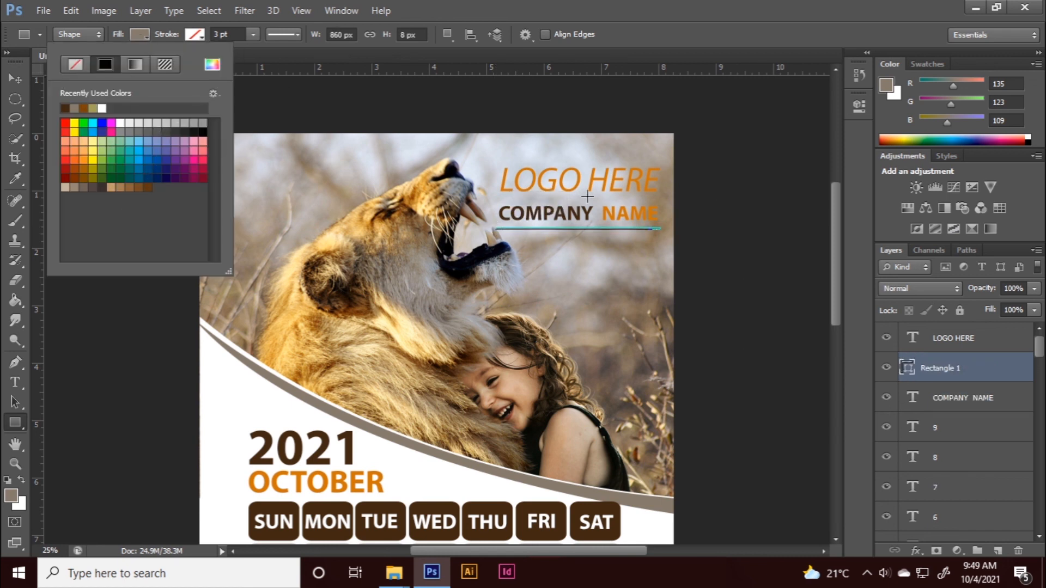
click(212, 63)
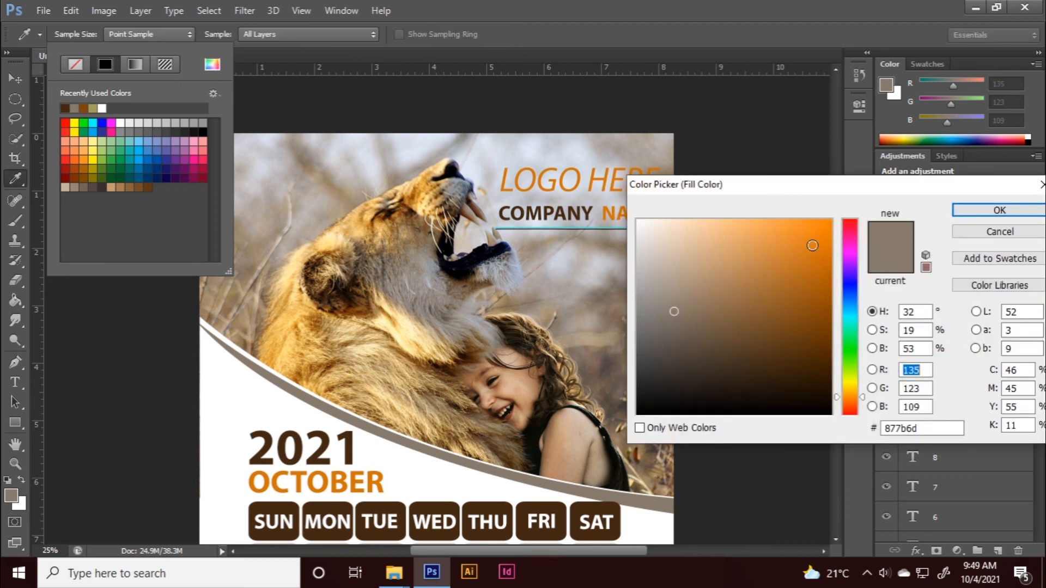
click(604, 185)
click(999, 210)
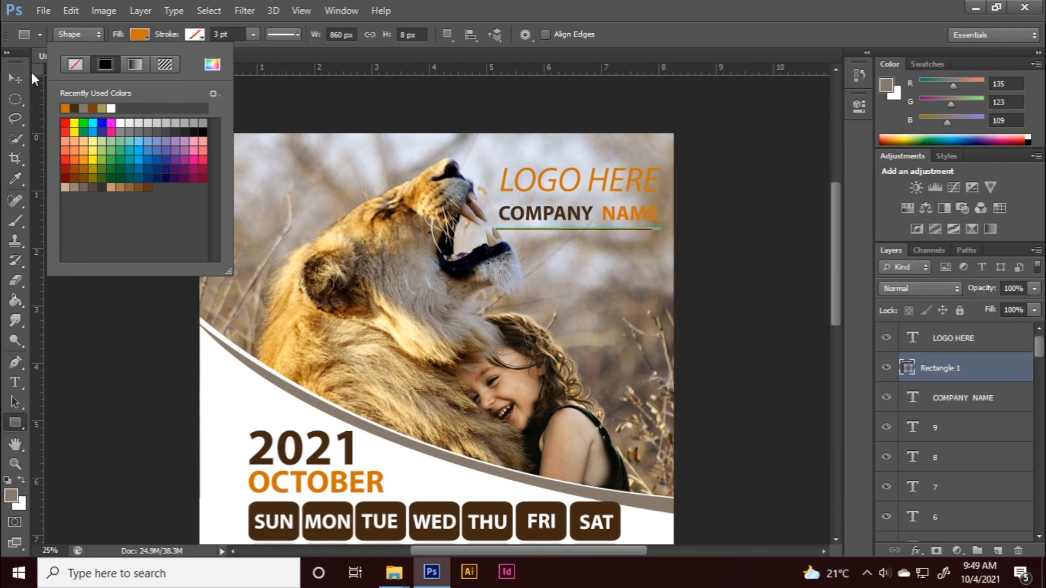
click(15, 79)
click(796, 303)
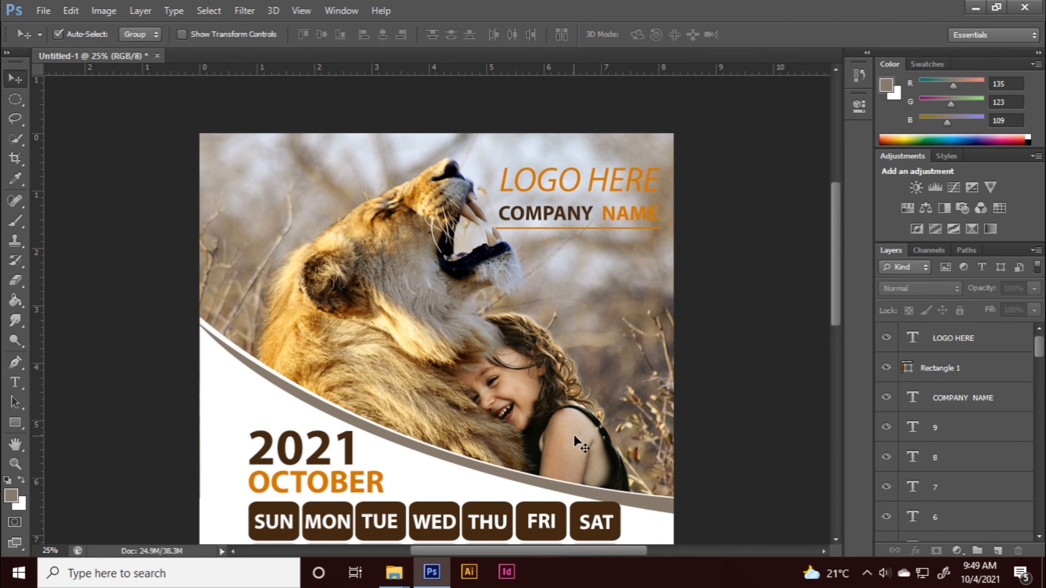
Step: Draw a thin rectangle about 2412 × 8 px across the page, just below the last row of dates
key(ctrl+minus)
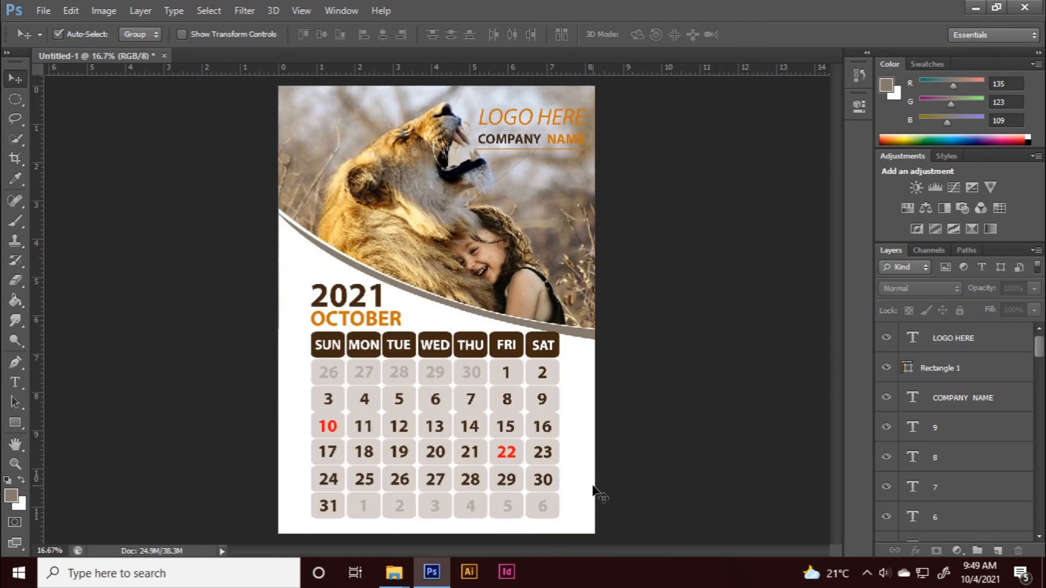
key(ctrl+plus)
scroll(609, 512, down, 4)
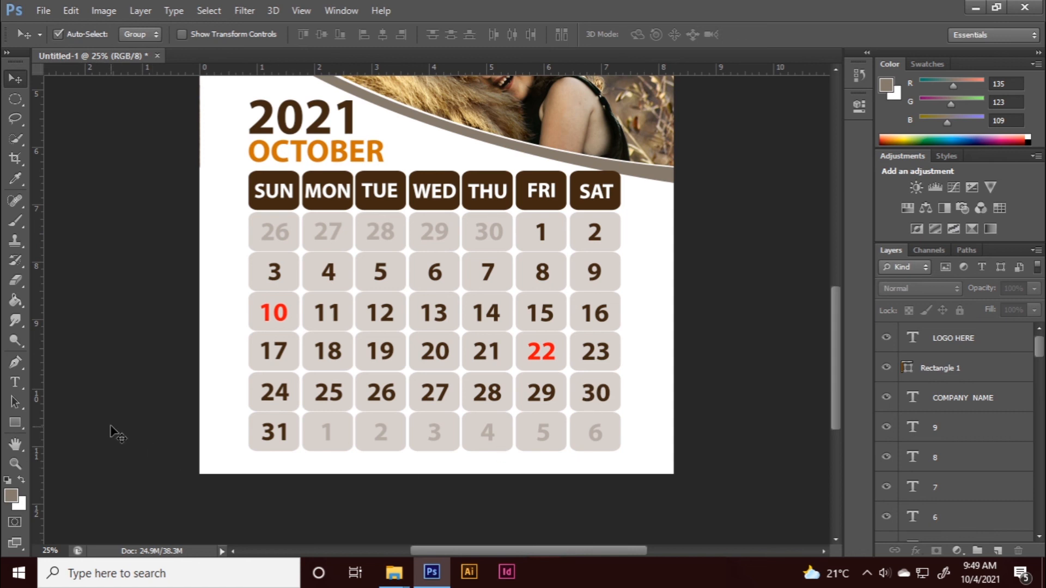
click(15, 422)
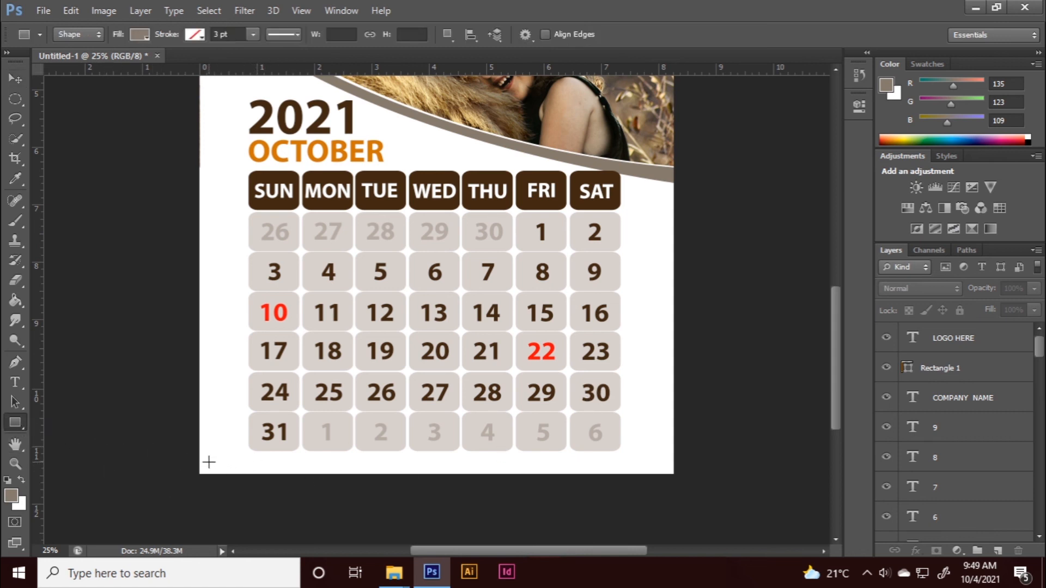
drag(196, 468, 663, 462)
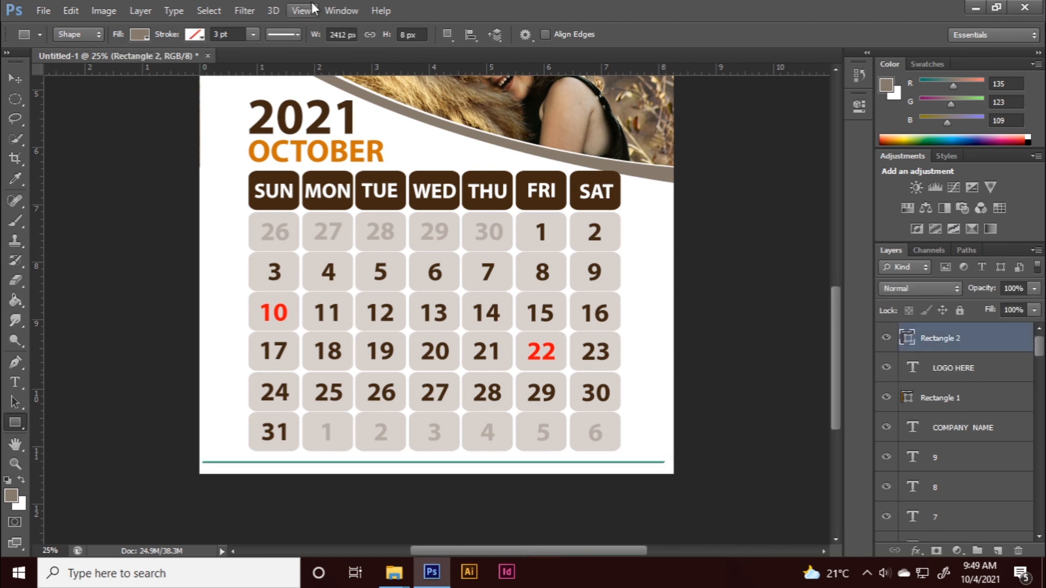
Step: Fill the thin line below the date grid with the dark brown sampled from the MON header tile
click(140, 35)
click(212, 64)
click(335, 184)
click(999, 205)
key(v)
click(742, 313)
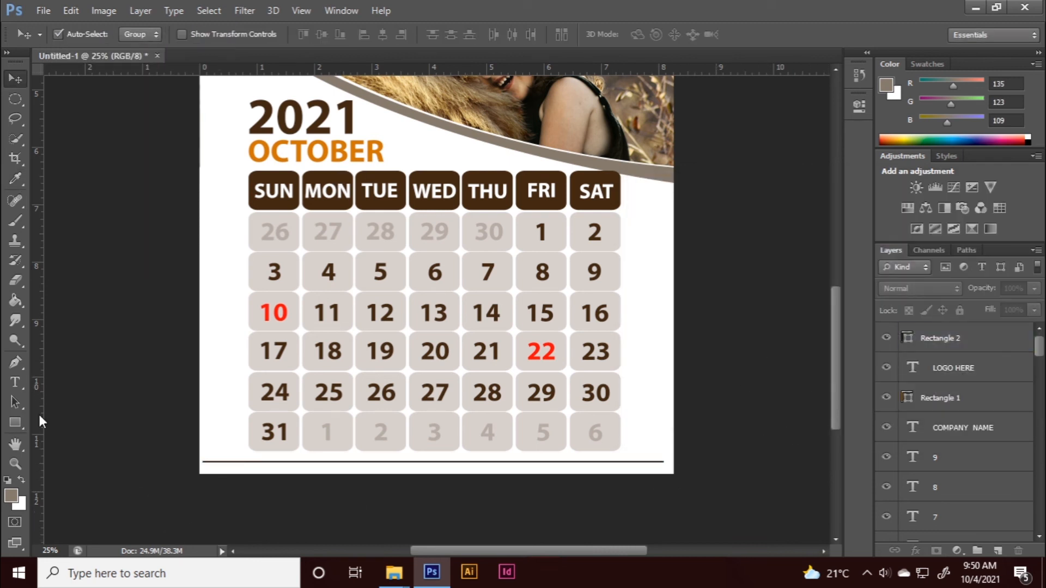
Step: Draw a bar about 2660 × 80 px over the page's bottom edge and fill it with the orange sampled from OCTOBER
click(15, 424)
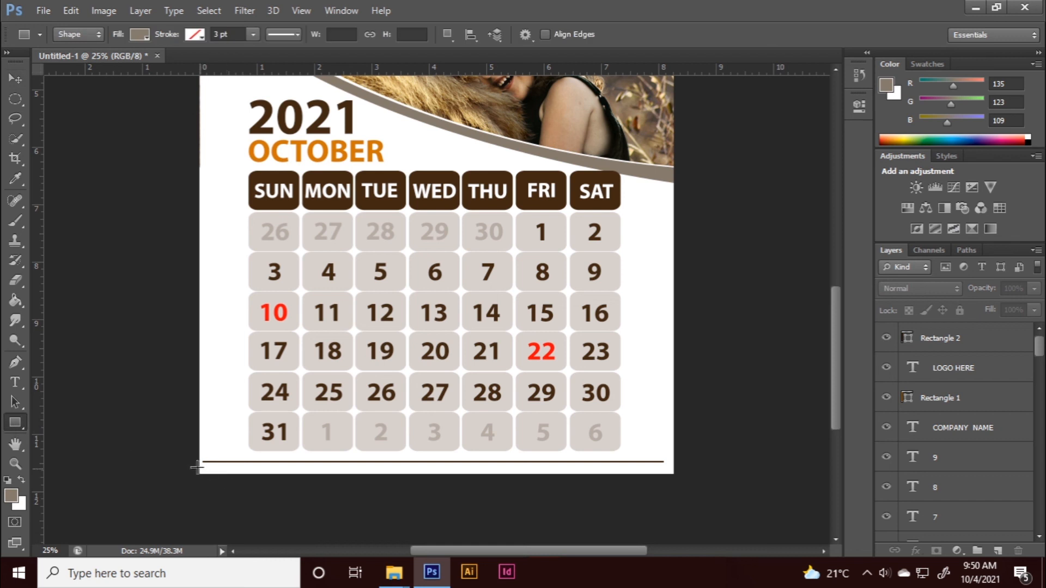
drag(190, 467, 700, 482)
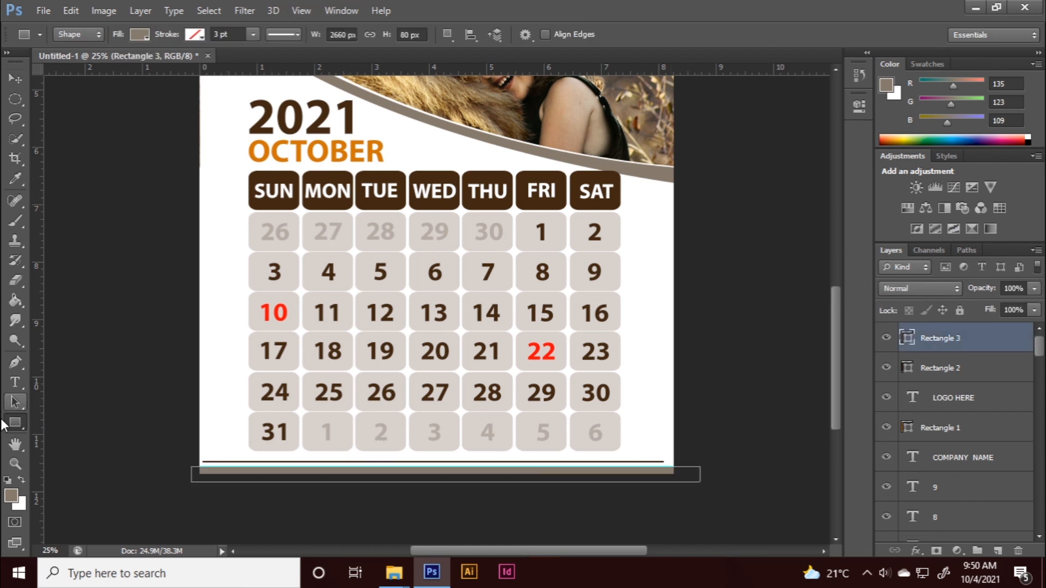
click(140, 35)
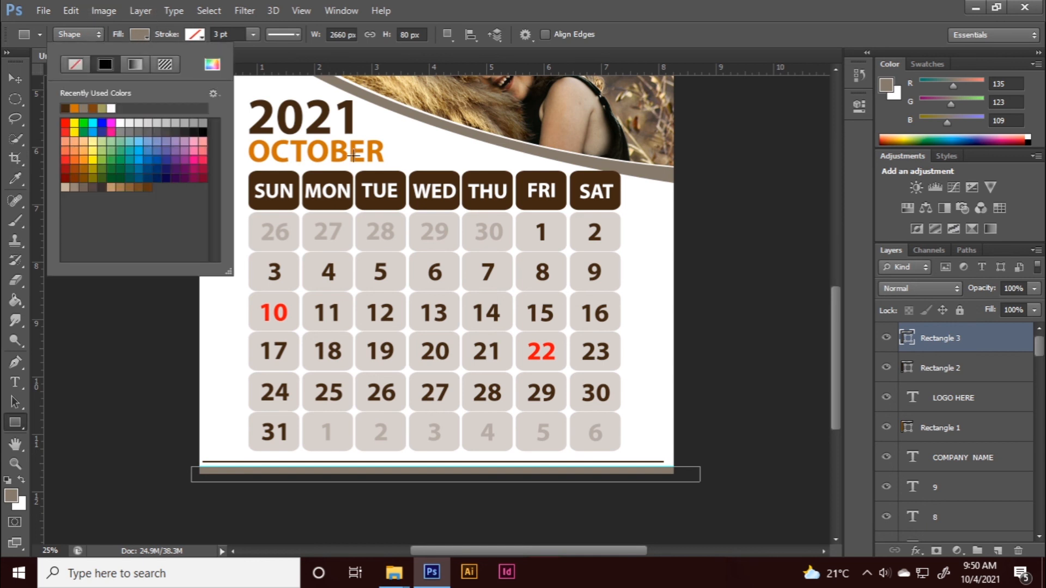
click(212, 64)
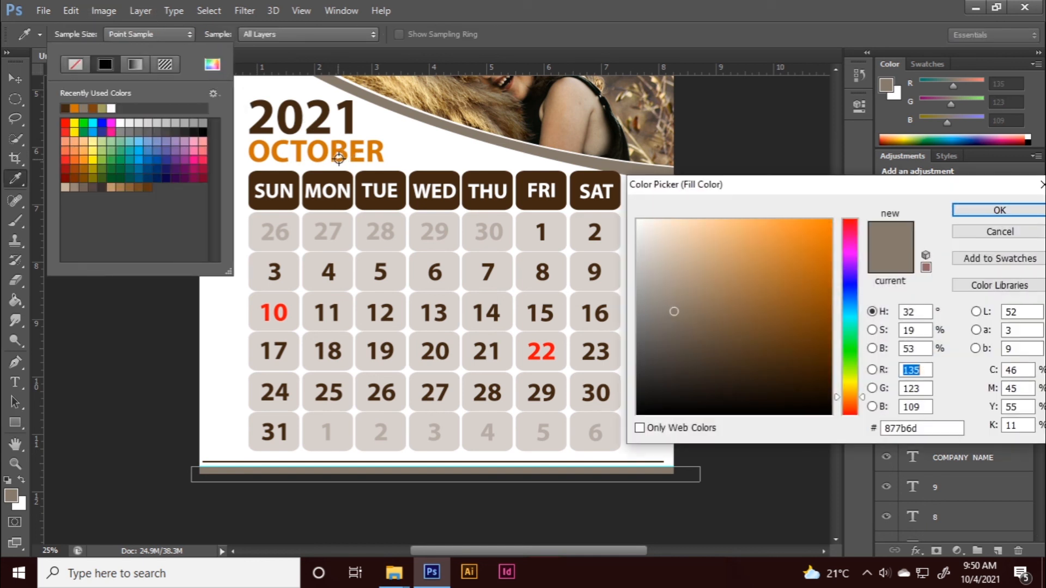
click(342, 158)
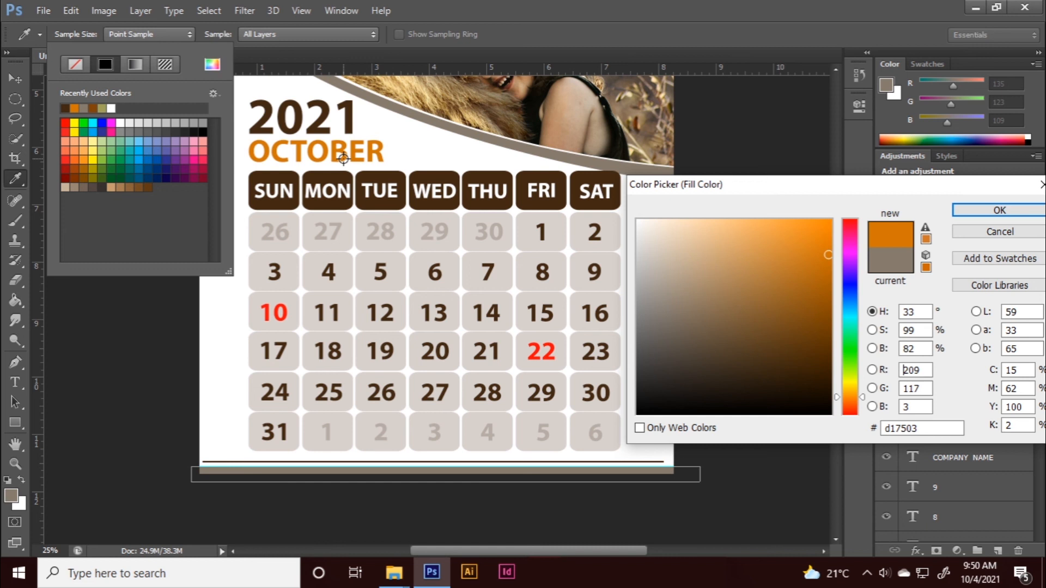
click(991, 210)
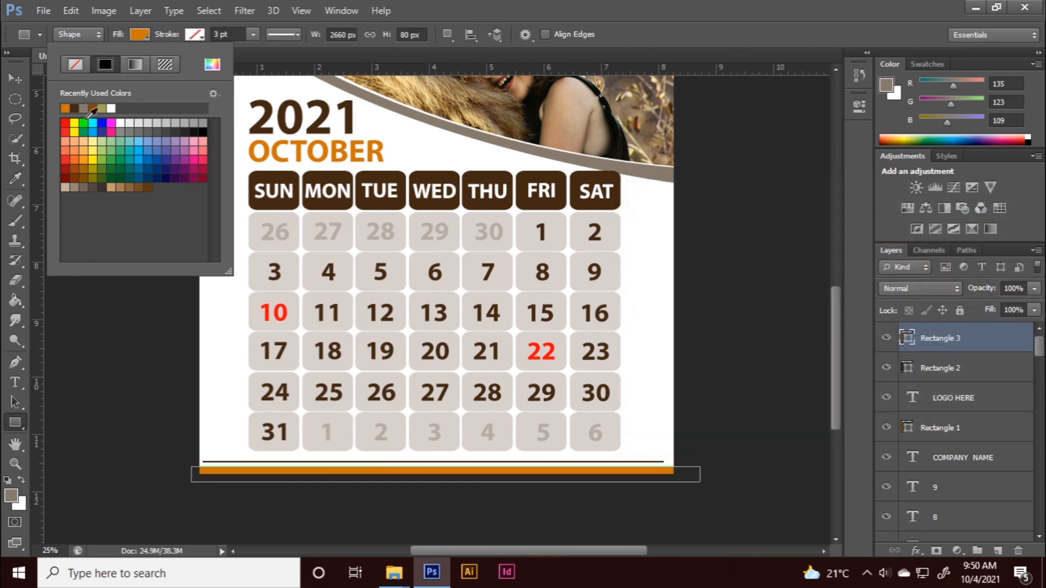
click(4, 79)
click(712, 277)
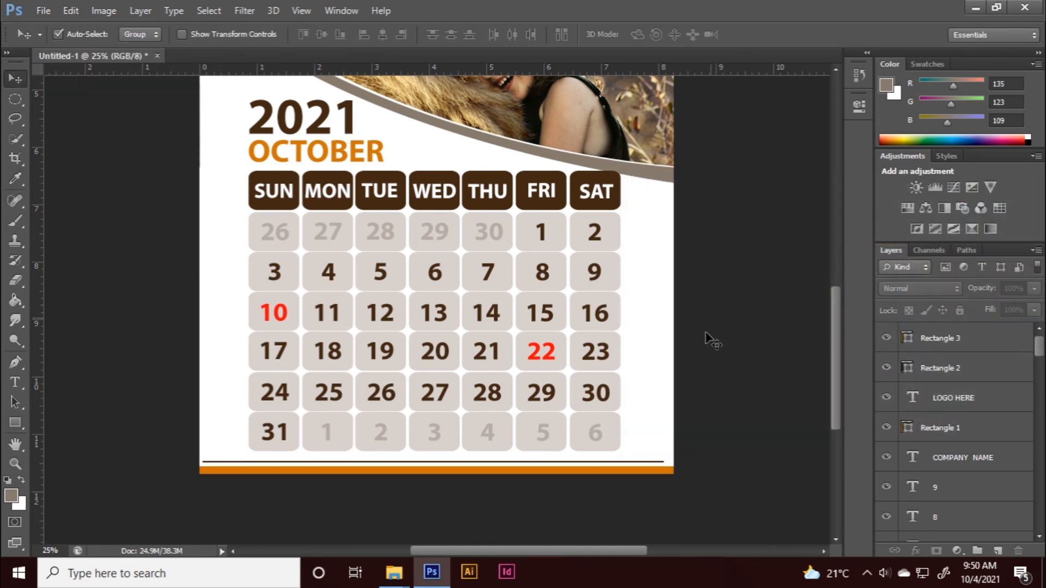
Step: Nudge the thin dark line slightly down and right so it sits closer to the orange bottom bar
drag(621, 465, 625, 466)
click(731, 432)
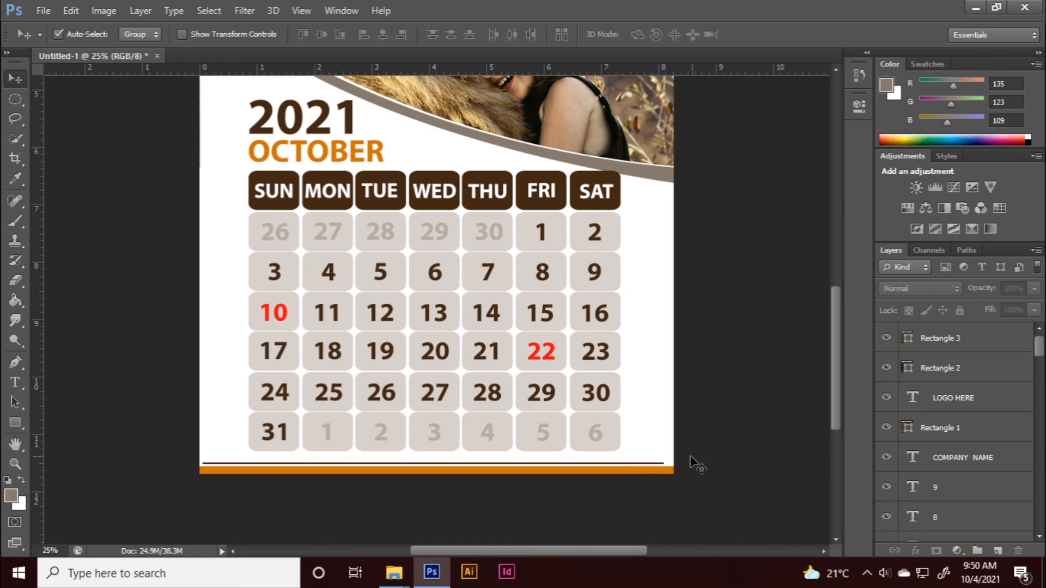
drag(665, 468, 669, 468)
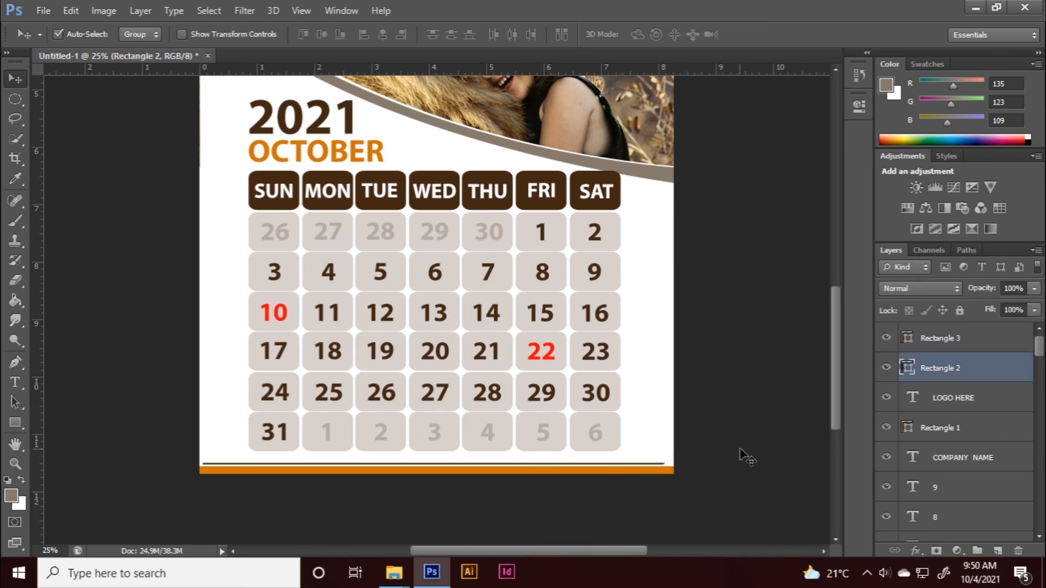
click(669, 486)
Step: Select the curved band's pixels on Layer 1 and fill them with the orange d17503 sampled from the bottom bar
key(ctrl+minus)
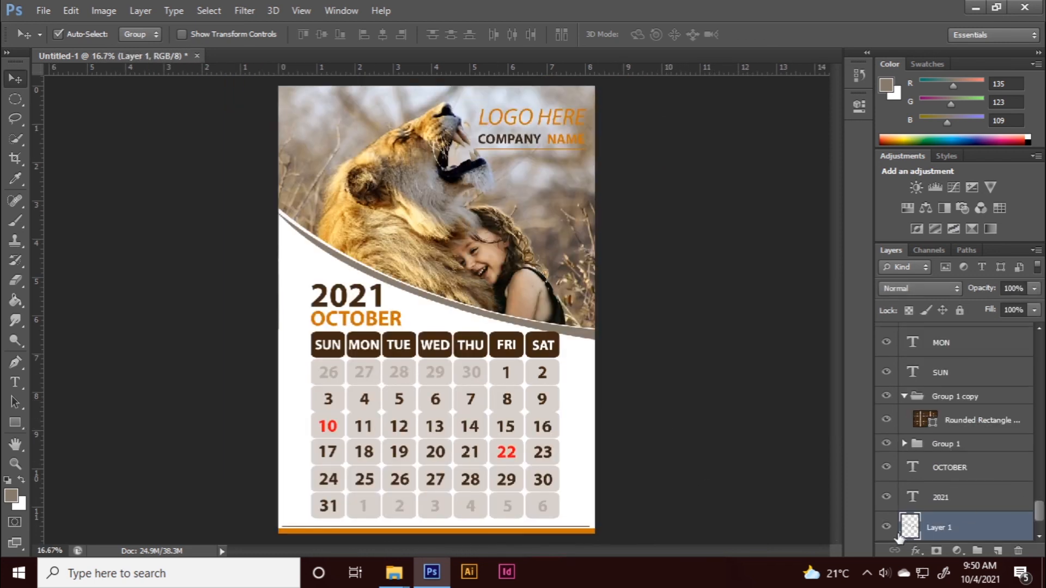
click(887, 527)
ctrl+click(909, 528)
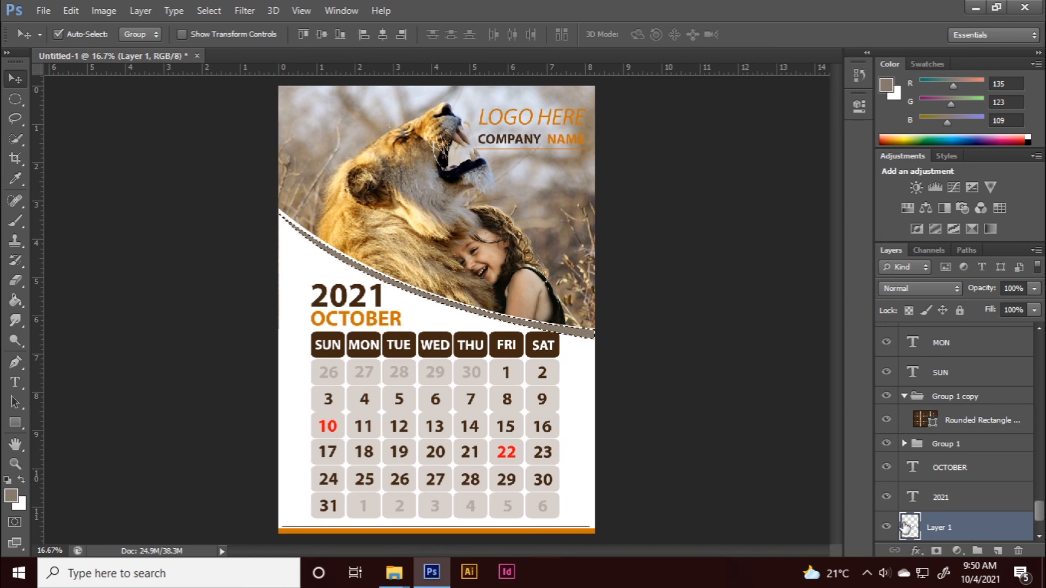
click(15, 301)
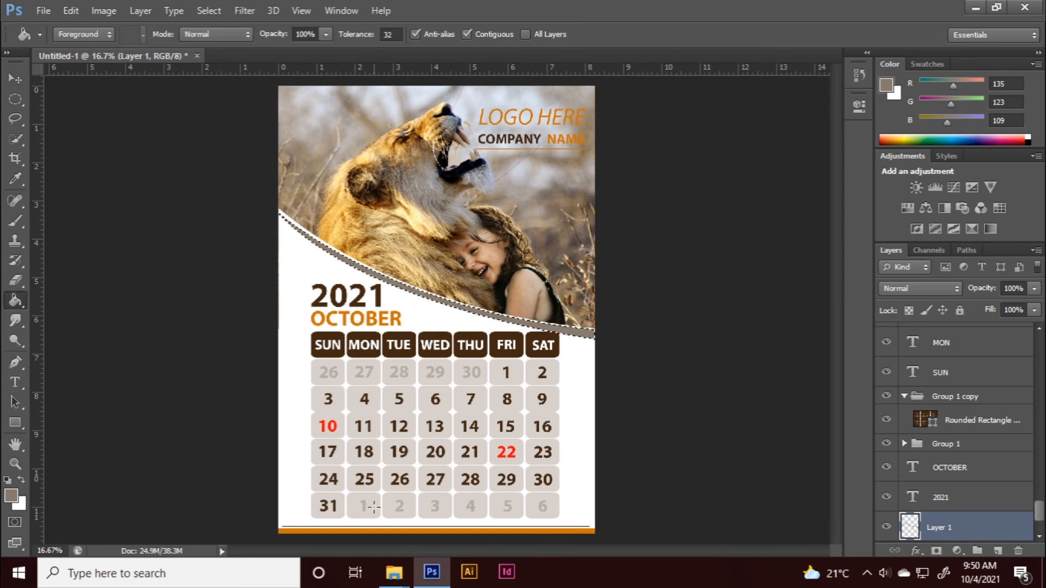
click(10, 497)
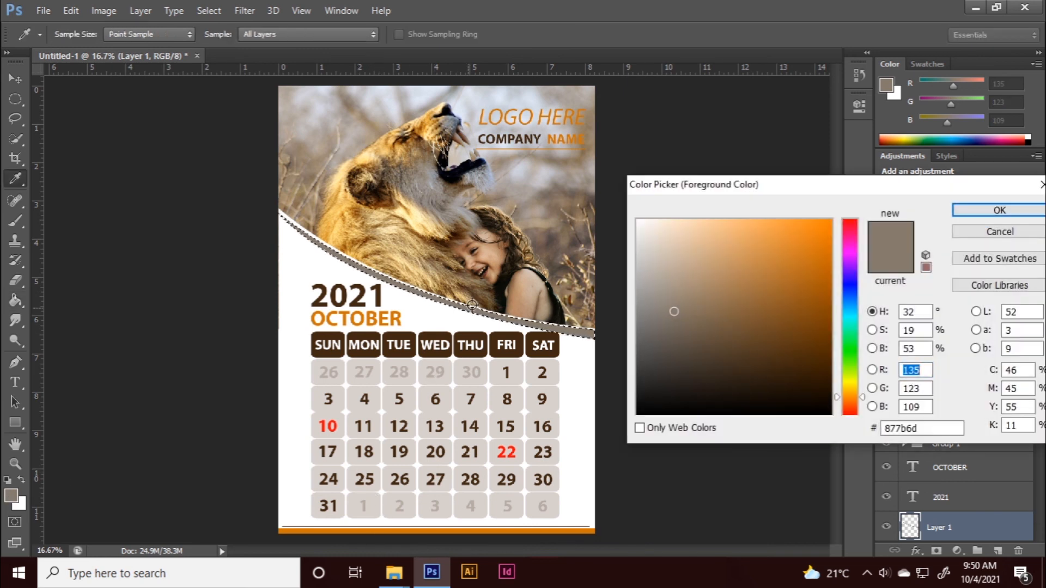
click(582, 531)
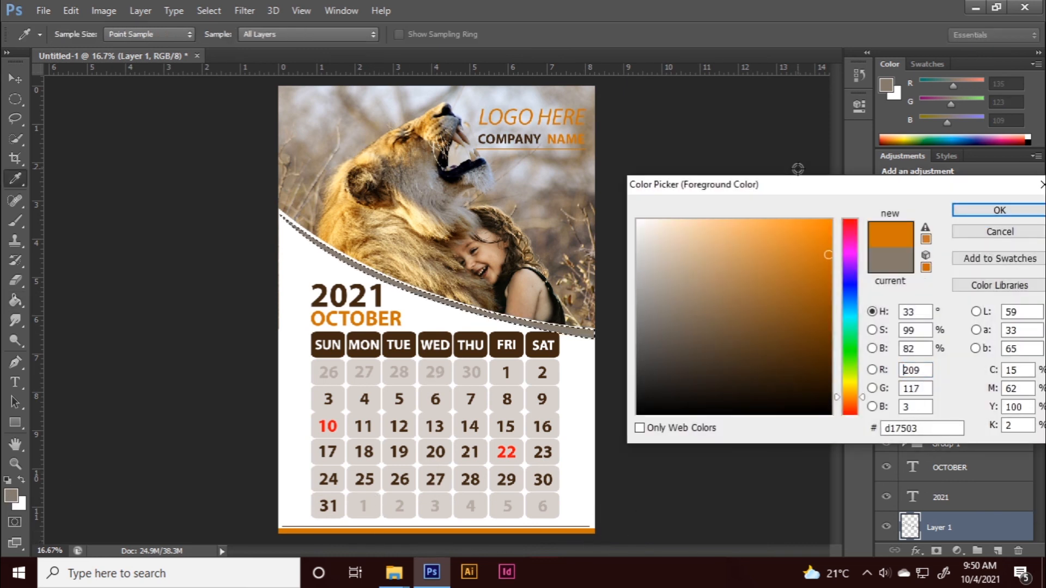
click(999, 210)
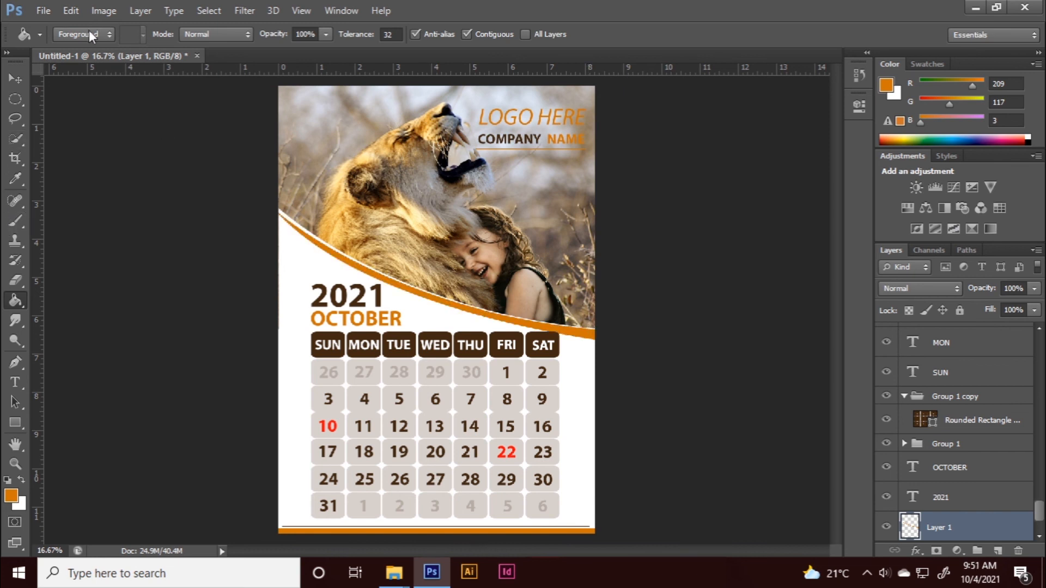
click(12, 81)
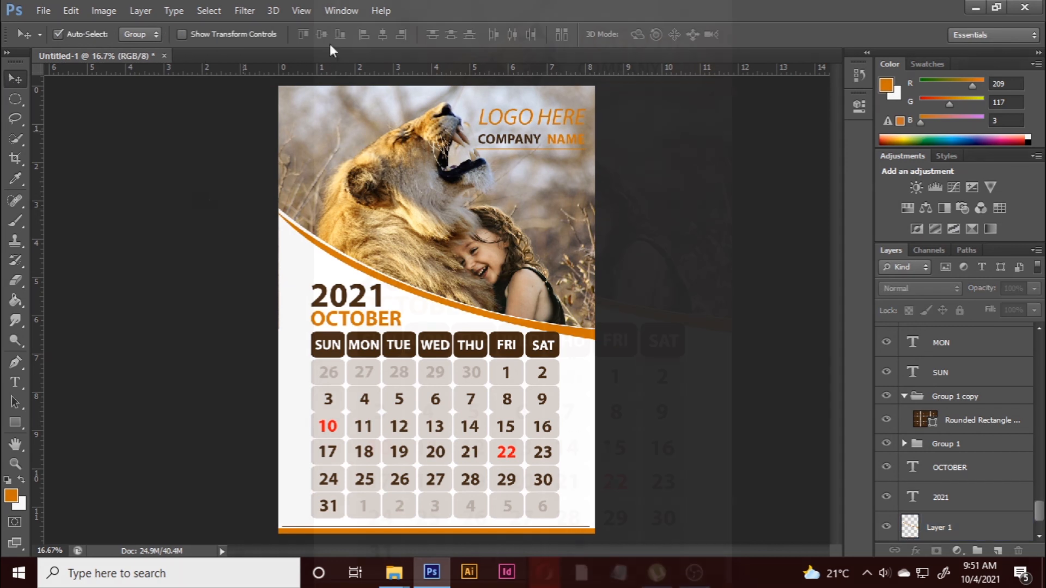